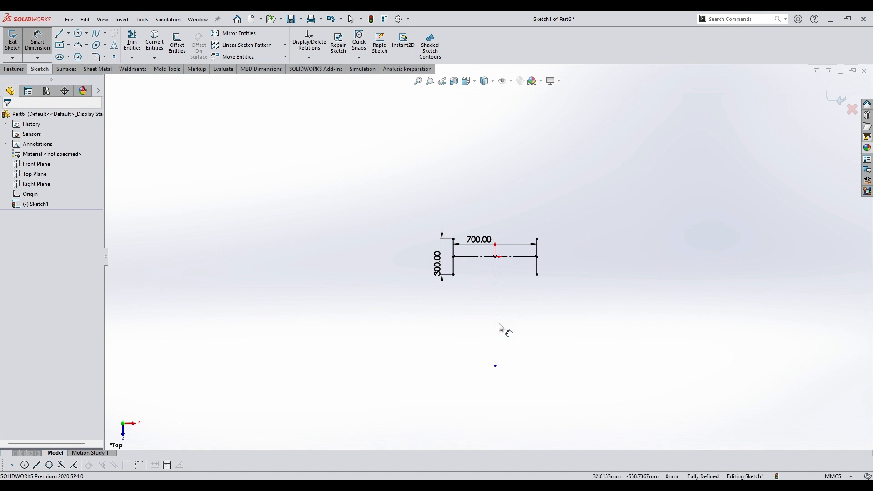
Step: Dimension the vertical centerline running down from the origin to 1000 mm
click(495, 332)
click(556, 325)
text(1000)
key(Return)
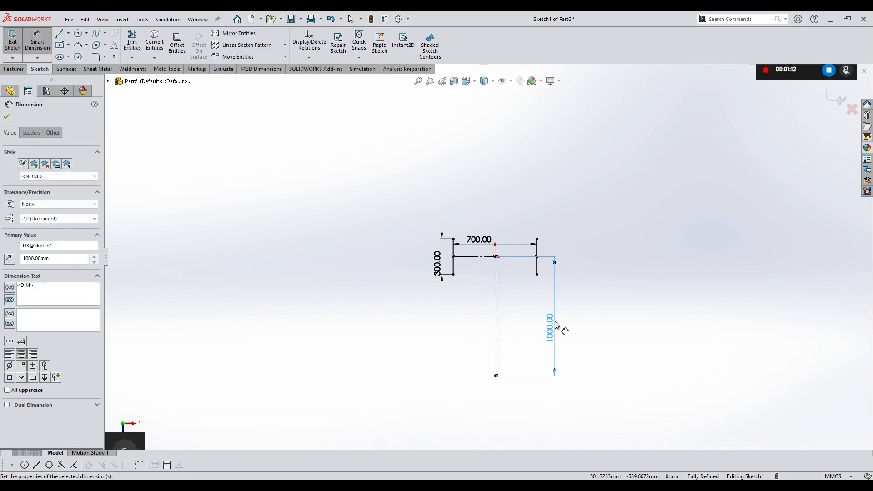
click(580, 359)
Step: Sketch a short horizontal construction line starting at the midpoint of the 1000 mm centerline
click(59, 33)
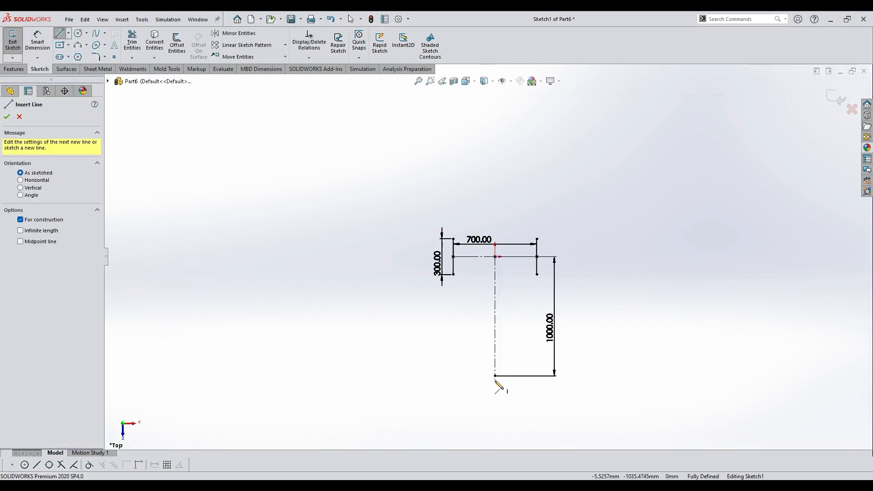
click(495, 316)
click(515, 316)
key(Escape)
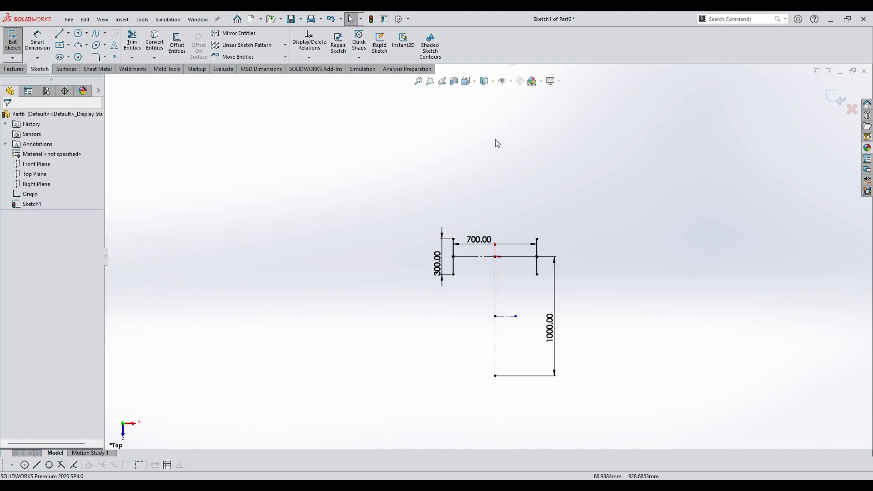
Step: Mirror the 700 mm crossline and its two end lines about the short horizontal construction line, and exit the sketch
click(234, 33)
drag(388, 193, 565, 302)
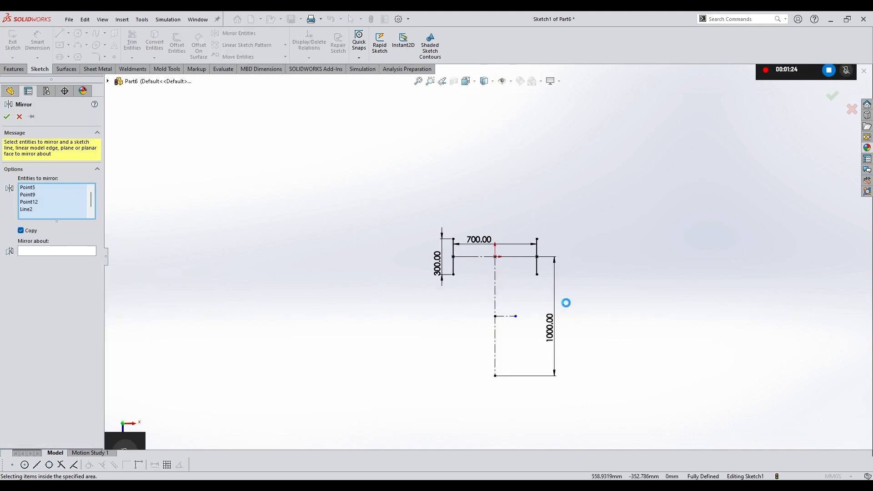
click(68, 266)
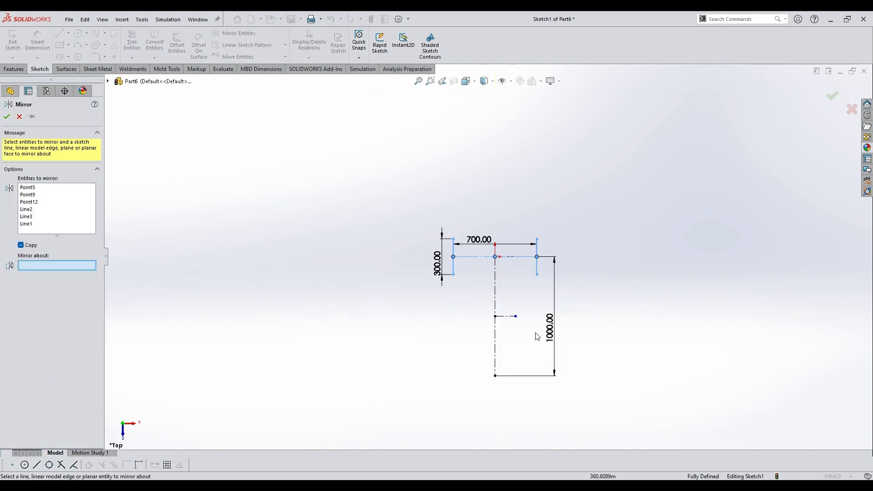
click(5, 119)
scroll(620, 272, up, 2)
click(835, 95)
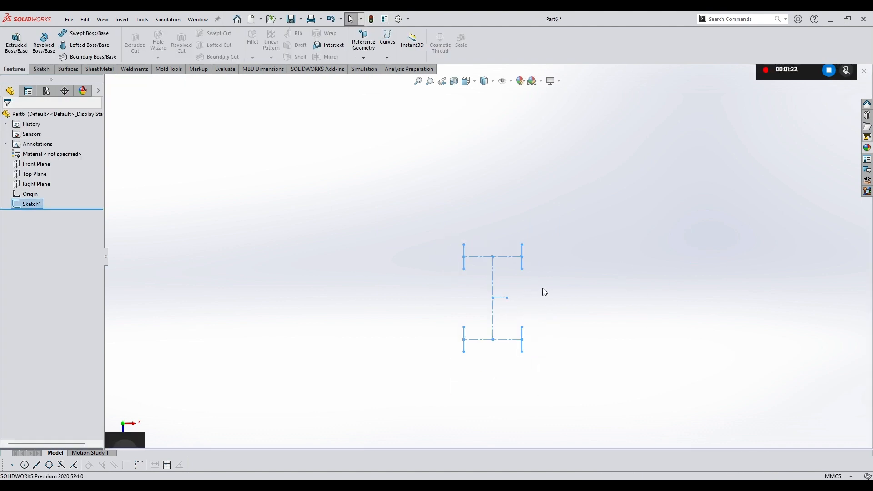
Step: Start a new sketch on the Front Plane
middle_drag(543, 288, 588, 293)
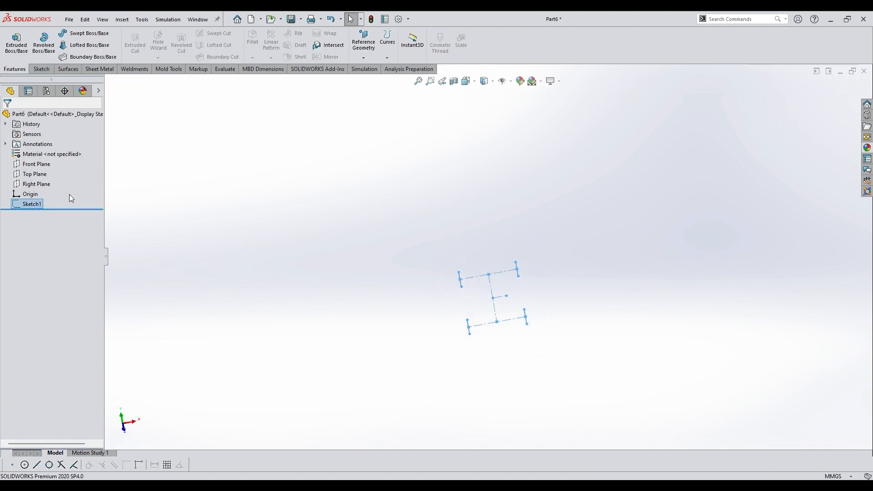
click(40, 175)
middle_drag(423, 336, 511, 377)
click(36, 165)
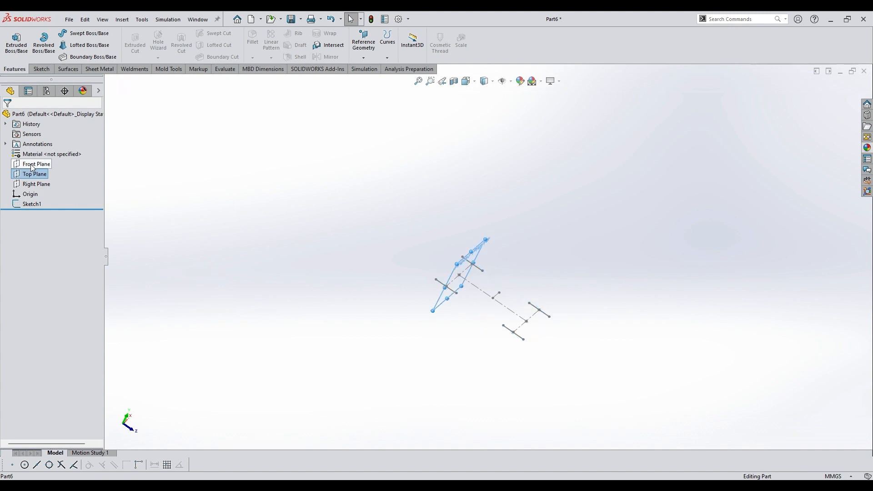
scroll(582, 338, down, 5)
mouse_move(582, 338)
middle_down()
mouse_move(452, 236)
mouse_move(546, 262)
middle_up()
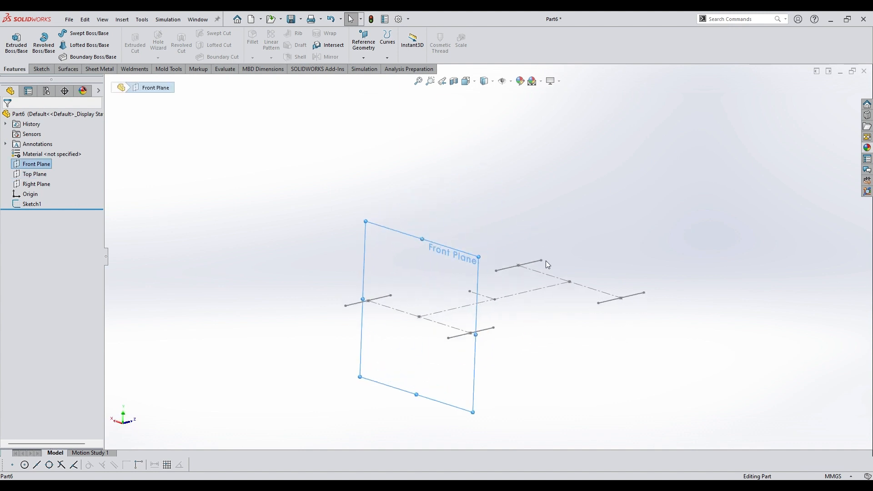
click(41, 69)
click(12, 43)
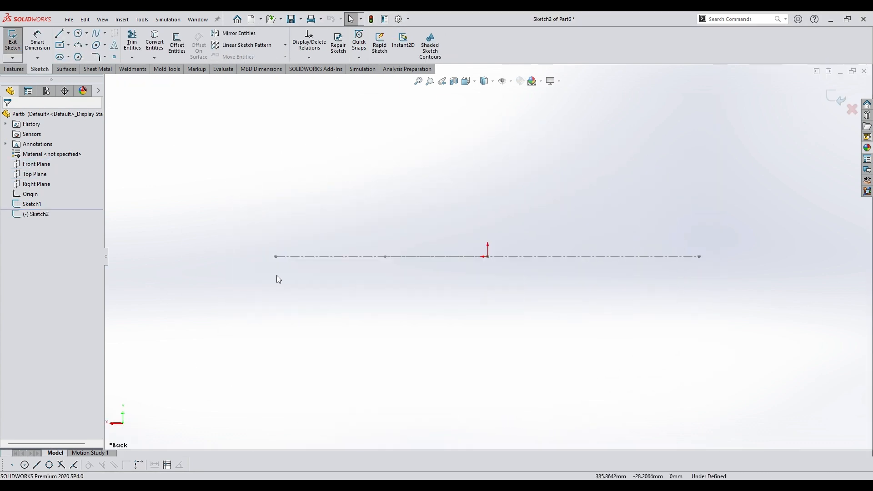
Step: Sketch a vertical line about 580 mm long upward from the positive-X end of the base crossline
click(61, 33)
scroll(429, 260, down, 6)
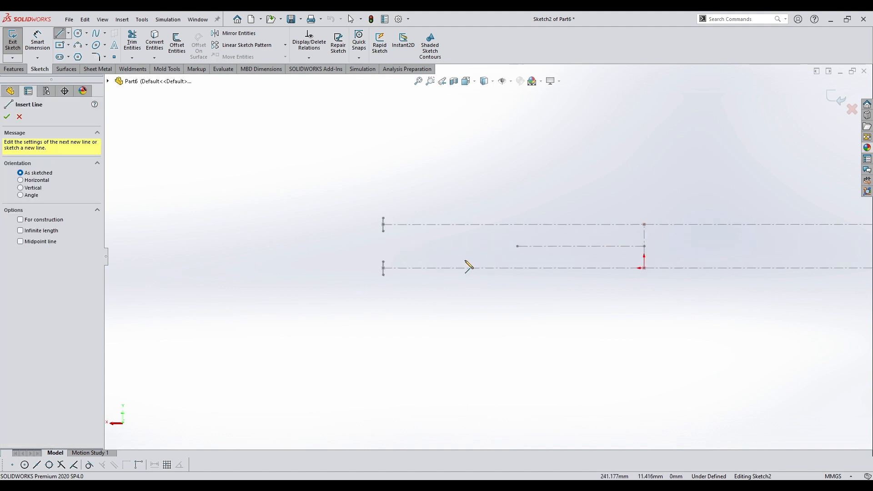
mouse_move(436, 287)
middle_down()
mouse_move(436, 279)
mouse_move(502, 308)
mouse_move(492, 314)
middle_up()
click(457, 309)
scroll(460, 223, up, 4)
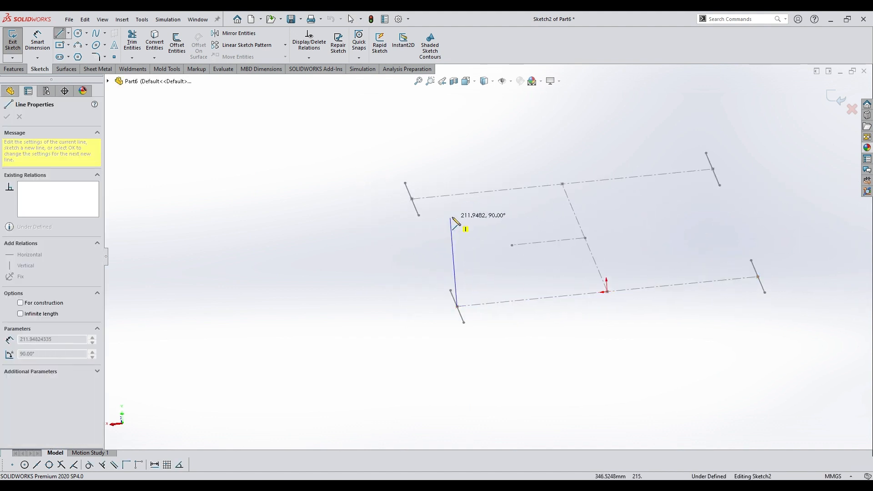
click(471, 193)
Step: Dimension the vertical line's length to 1000 mm, viewing the sketch from the back
click(38, 43)
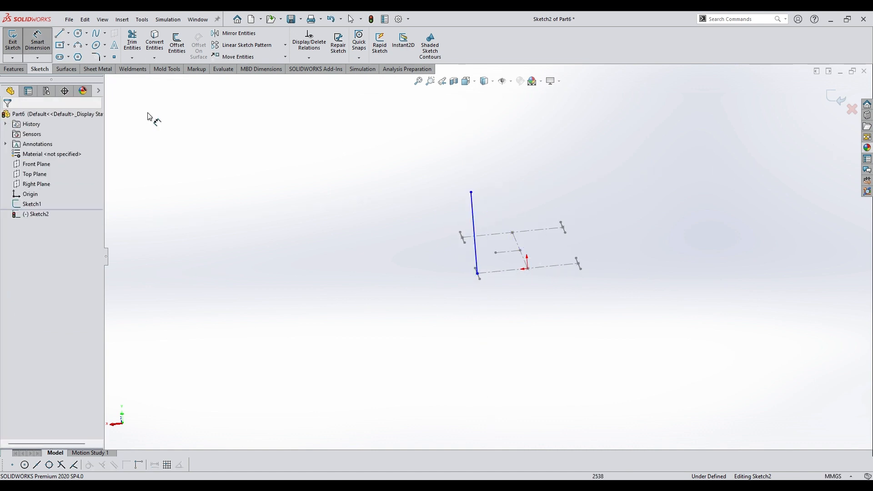
click(474, 232)
click(444, 244)
text(1000)
key(Return)
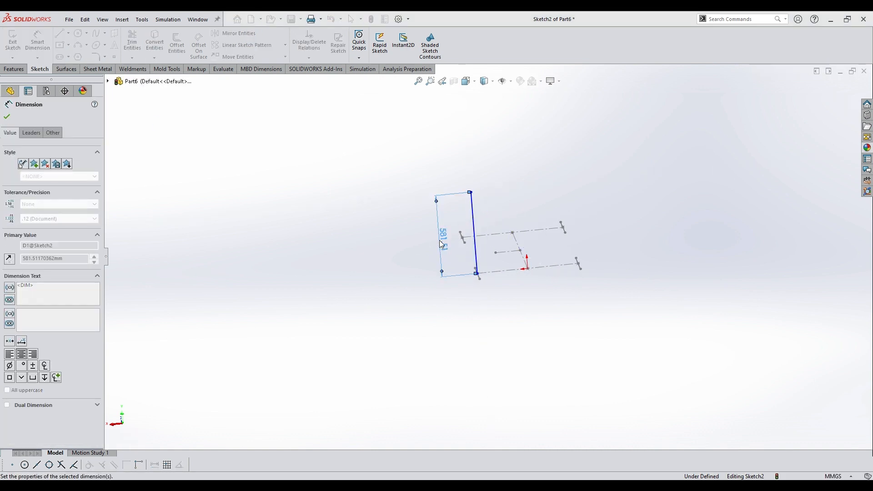
key(space)
click(402, 362)
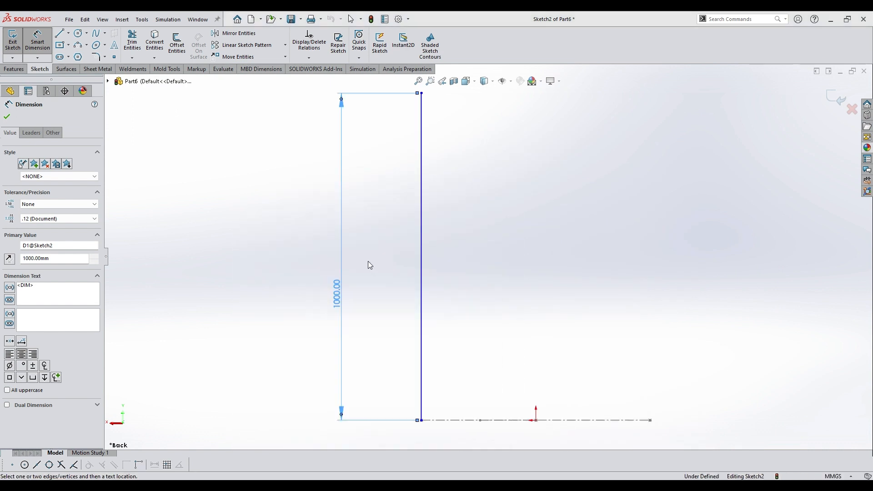
key(Escape)
click(422, 280)
click(461, 248)
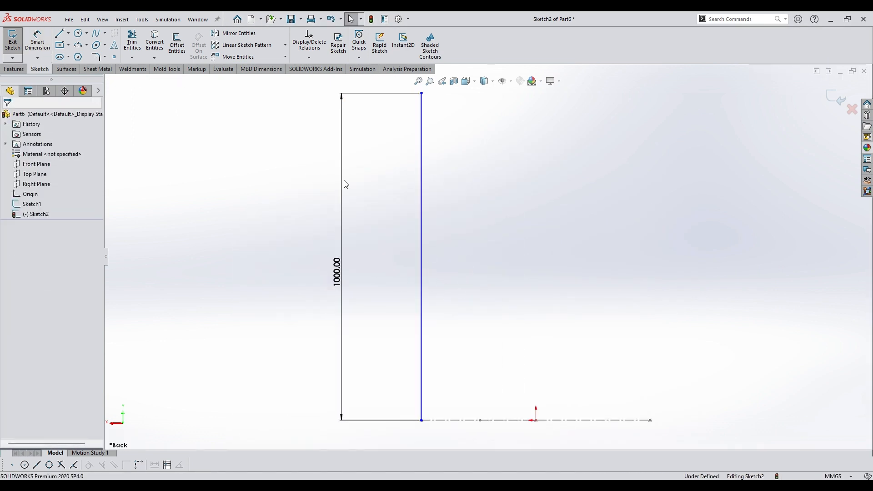
Step: Sketch a second, nearly vertical line from the opposite end of the base crossline up to the first upright's height
click(60, 34)
click(650, 420)
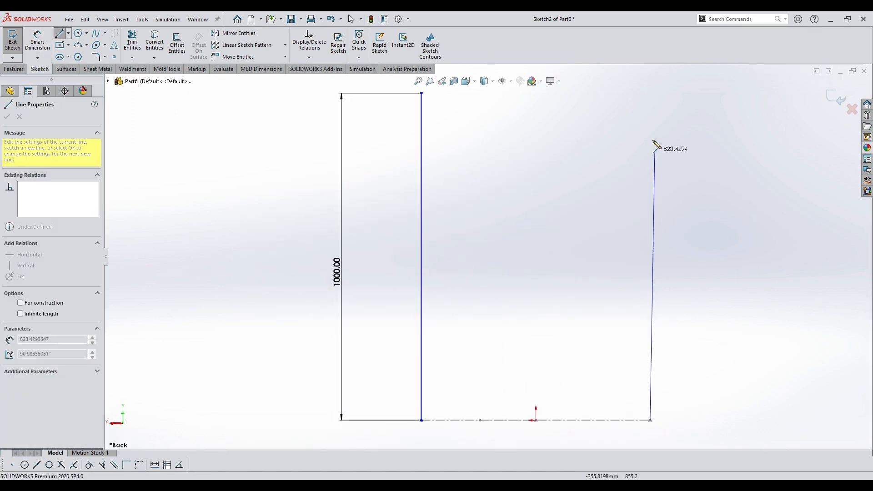
click(645, 94)
key(Escape)
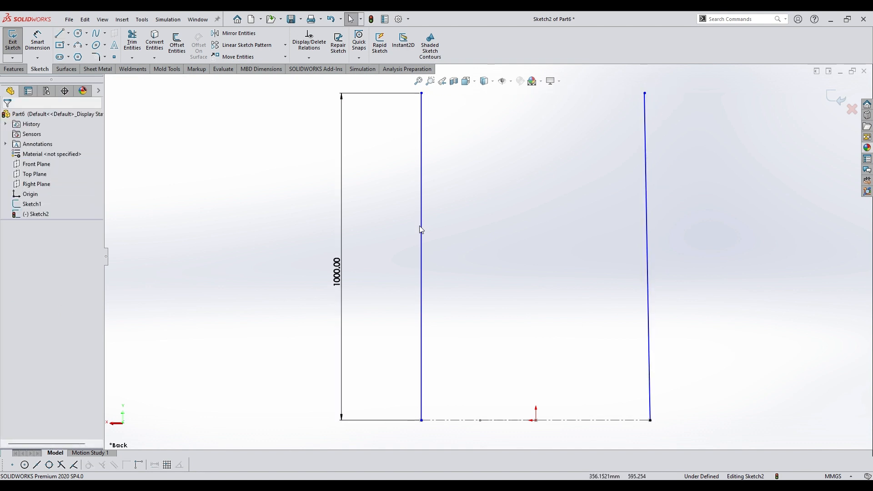
Step: Make the two uprights equal in length and constrain the second one to be vertical
click(421, 230)
ctrl+click(647, 250)
click(25, 318)
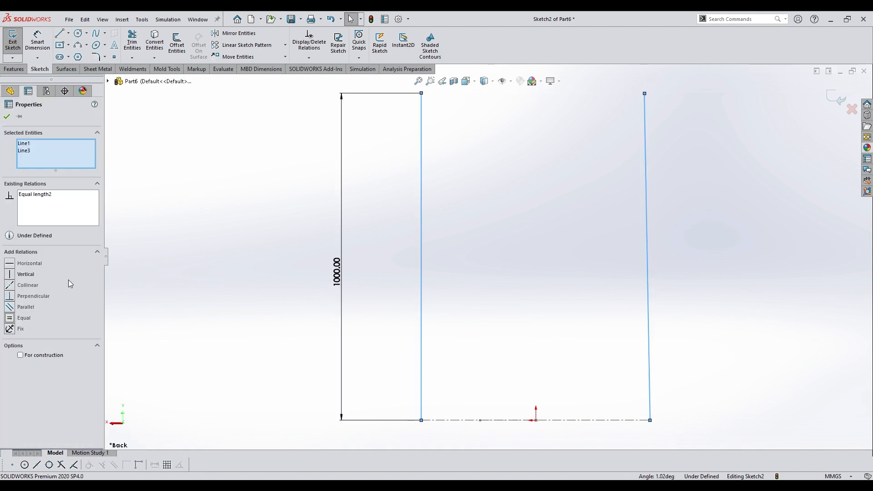
click(10, 117)
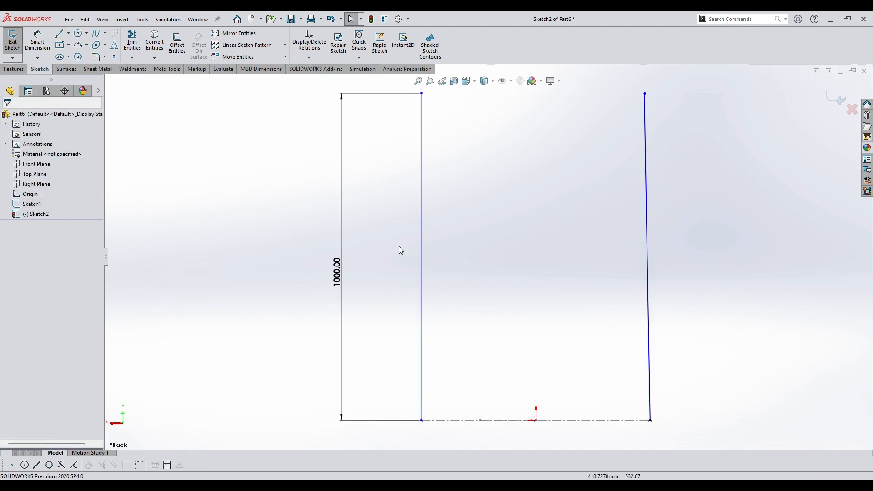
click(648, 249)
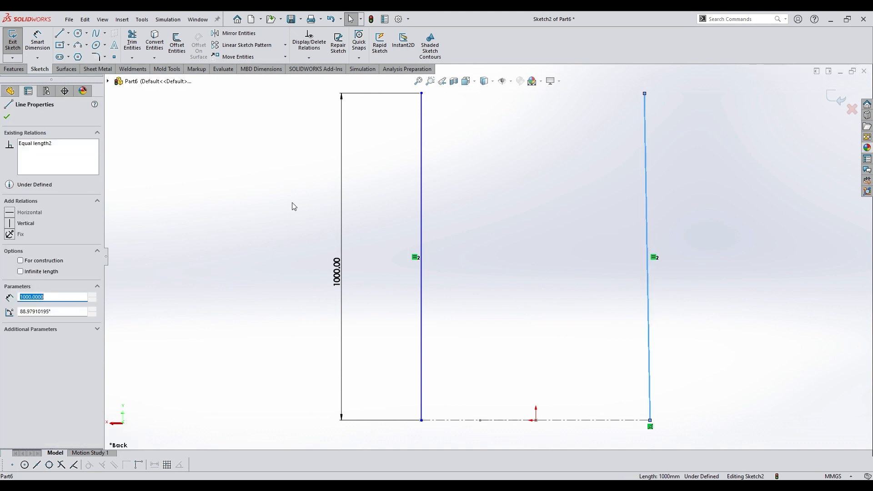
click(29, 213)
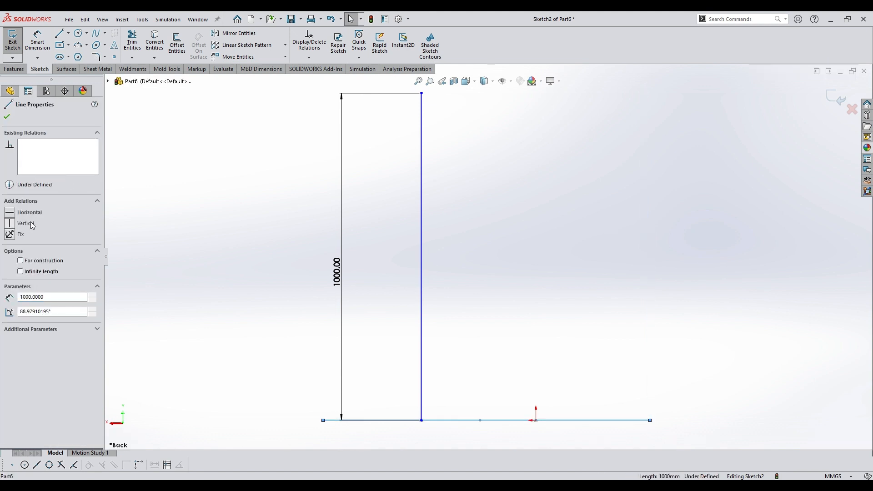
click(7, 117)
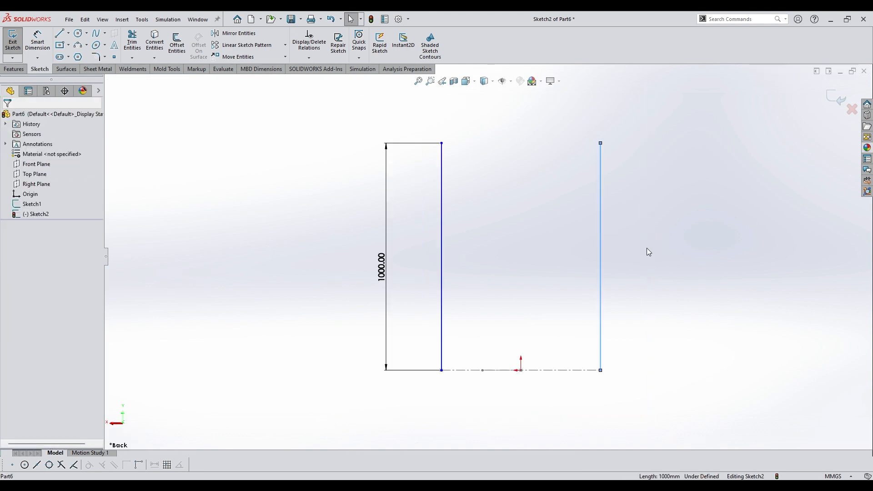
Step: Sketch a horizontal line connecting the two uprights about 283 mm above the base crossline
click(60, 33)
mouse_move(441, 306)
mouse_down()
mouse_move(610, 318)
mouse_move(600, 305)
mouse_up()
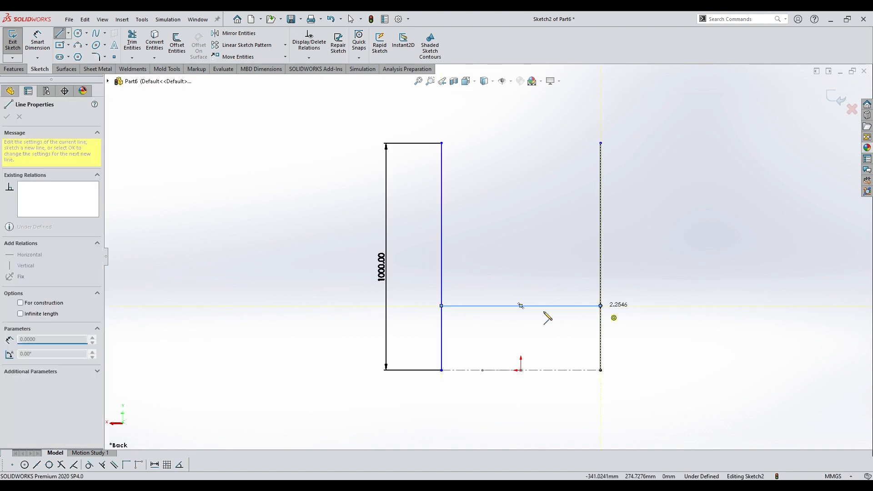
key(Escape)
Step: Dimension the connecting line's height above the base crossline as 200 mm
click(37, 41)
click(475, 306)
click(478, 370)
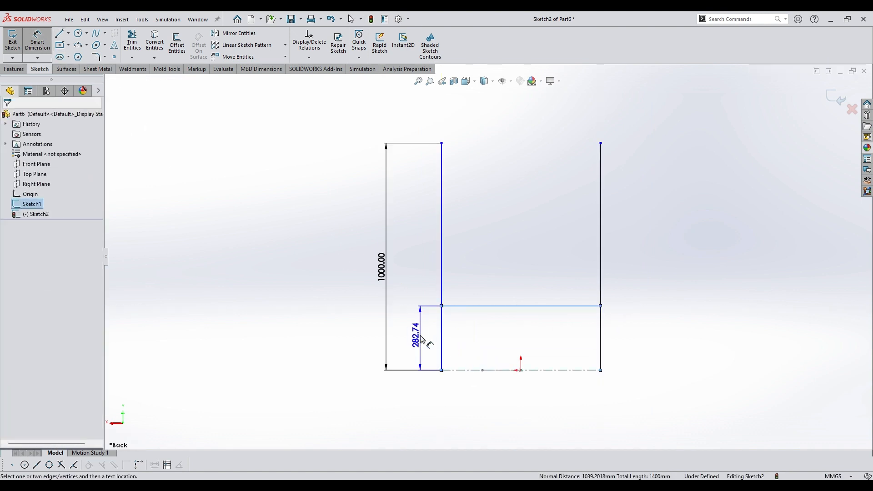
click(423, 339)
text(200)
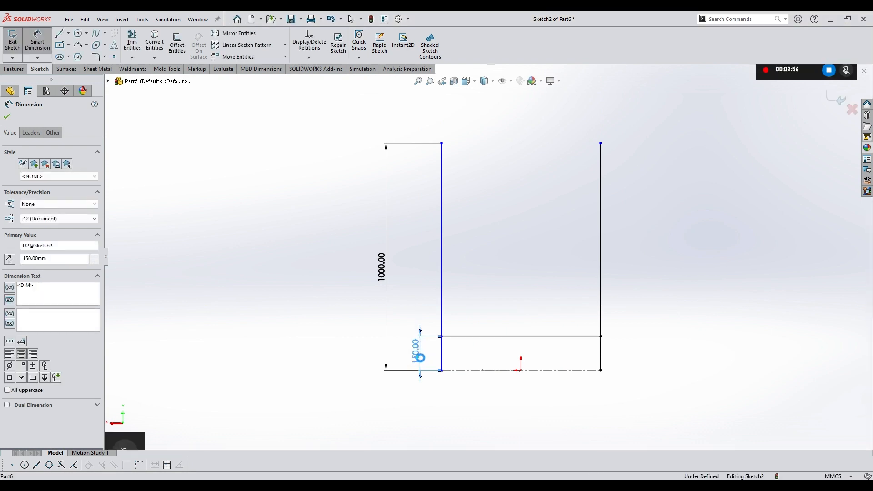
key(Return)
click(646, 303)
Step: Set the connecting line's height above the base crossline to 150 mm and exit the sketch
scroll(645, 303, up, 2)
middle_drag(629, 311, 655, 332)
scroll(650, 330, up, 1)
scroll(582, 320, down, 2)
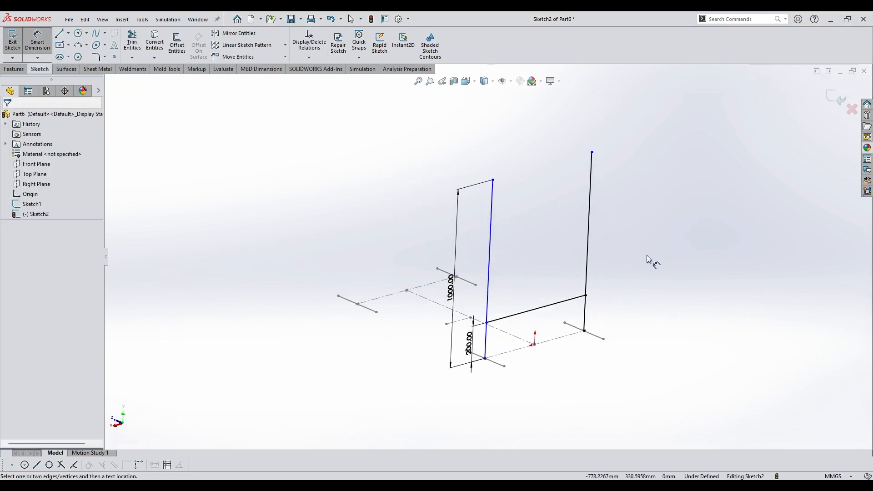
middle_drag(509, 322, 473, 341)
double_click(446, 332)
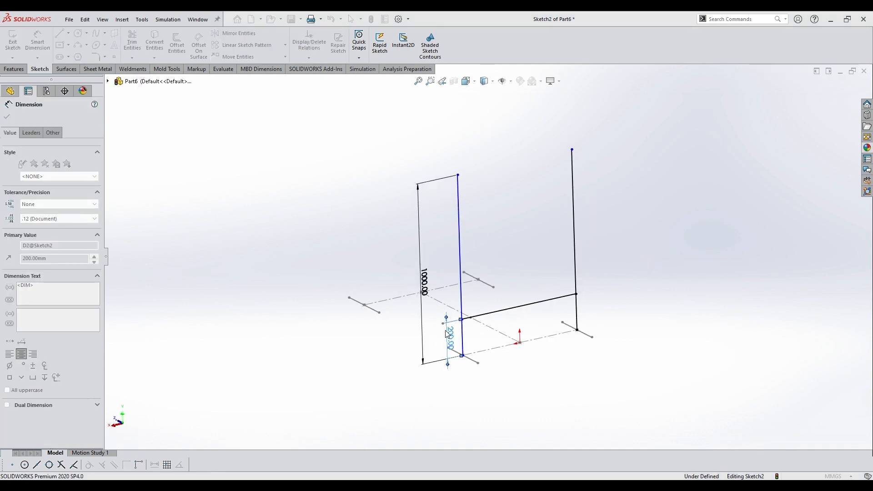
text(150)
key(Return)
click(649, 223)
scroll(648, 221, up, 2)
click(834, 98)
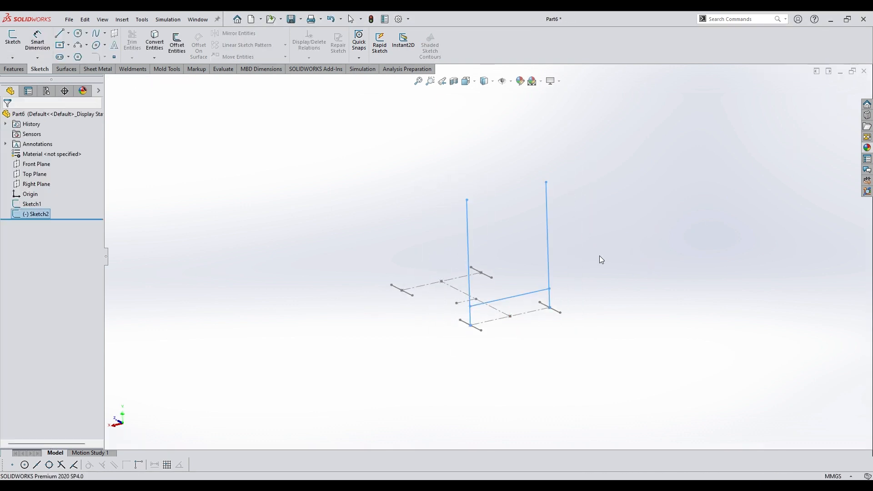
Step: Create a reference plane offset 1000 mm from the Front Plane, at the opposite crossline of the base
mouse_move(599, 255)
middle_down()
mouse_move(627, 276)
mouse_move(359, 228)
middle_up()
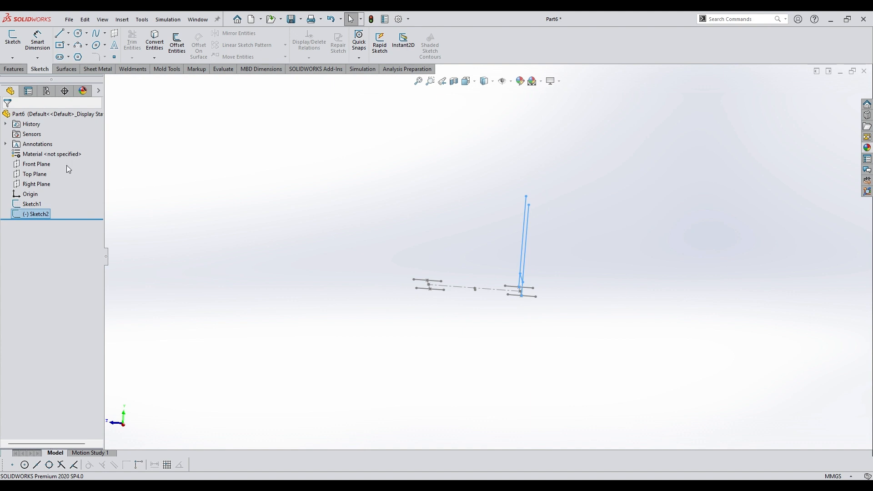
click(36, 164)
click(14, 68)
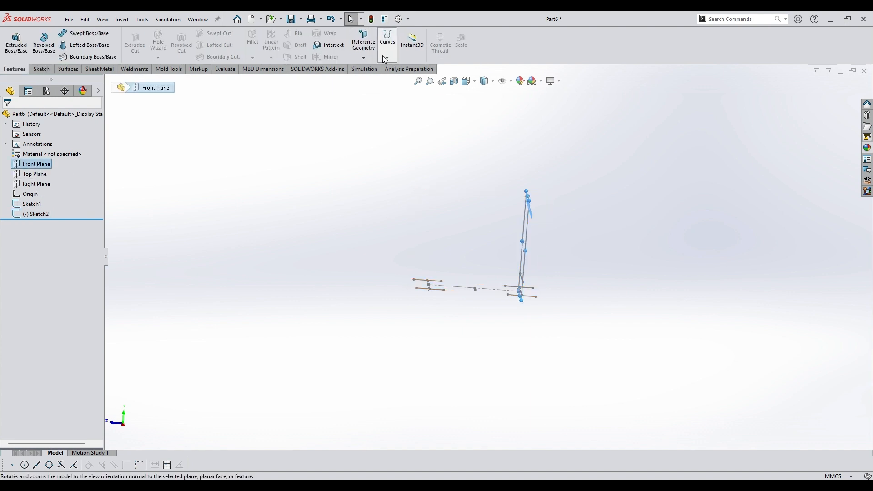
click(364, 41)
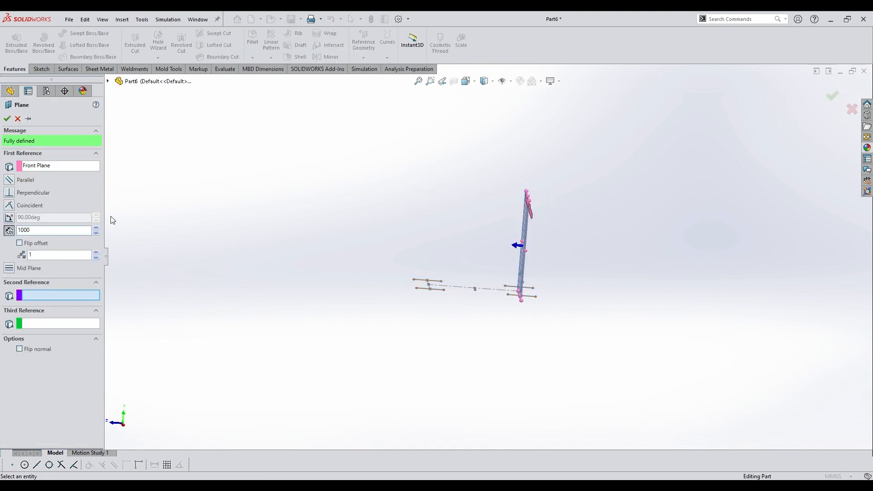
key(Return)
scroll(421, 270, down, 5)
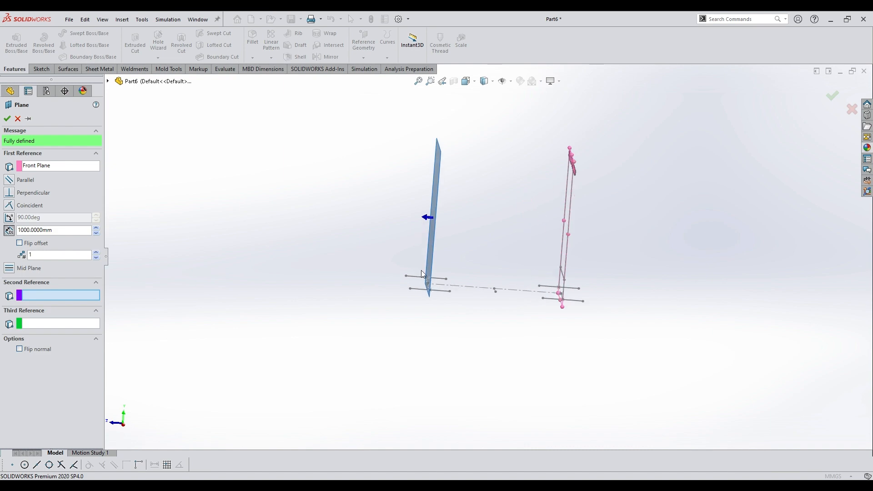
click(9, 119)
Step: Start a sketch on the new offset plane and view it straight on from the front
click(41, 70)
click(12, 41)
scroll(431, 182, up, 3)
middle_drag(432, 182, 501, 188)
key(space)
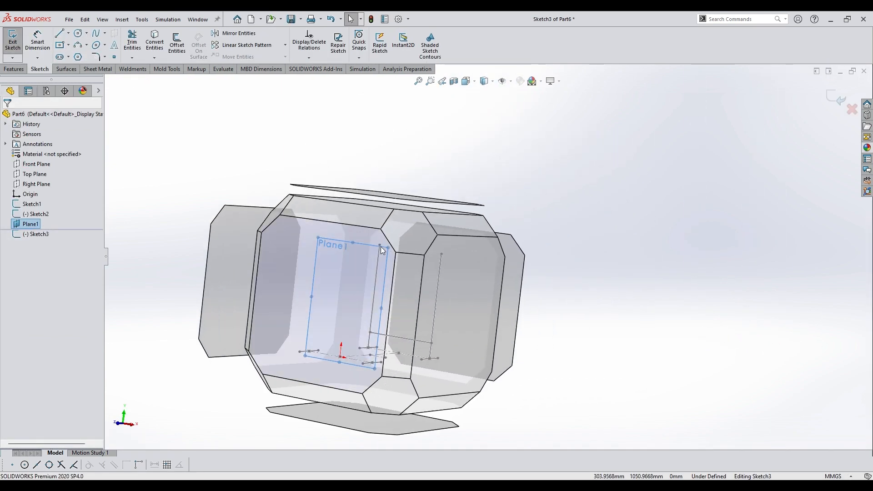
click(381, 247)
click(277, 203)
Step: Convert the two uprights of the Front Plane frame into the sketch on the offset plane
click(154, 42)
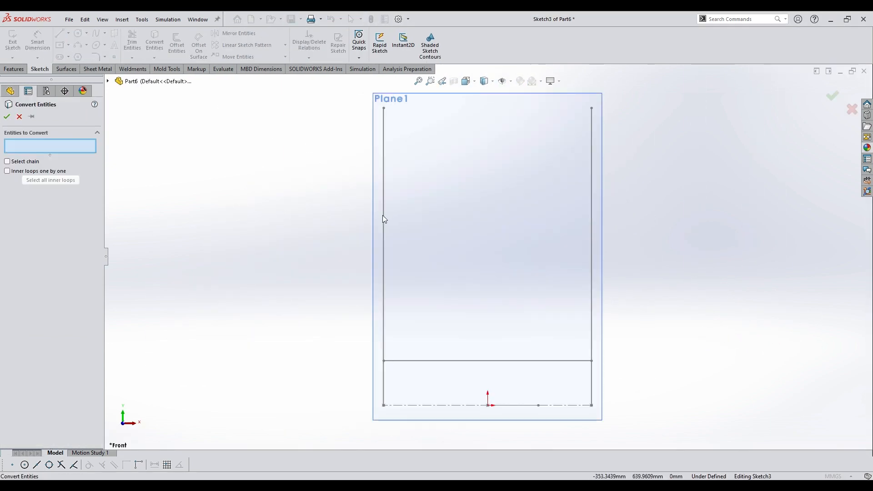
click(383, 219)
click(591, 265)
click(7, 116)
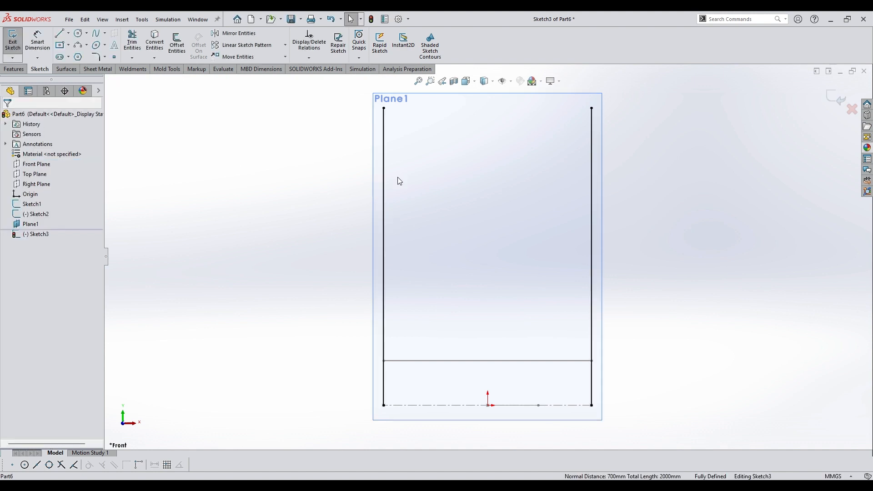
Step: Convert the lower crossbar of the Front Plane frame into the offset-plane sketch and exit the sketch
middle_drag(398, 181, 409, 229)
key(space)
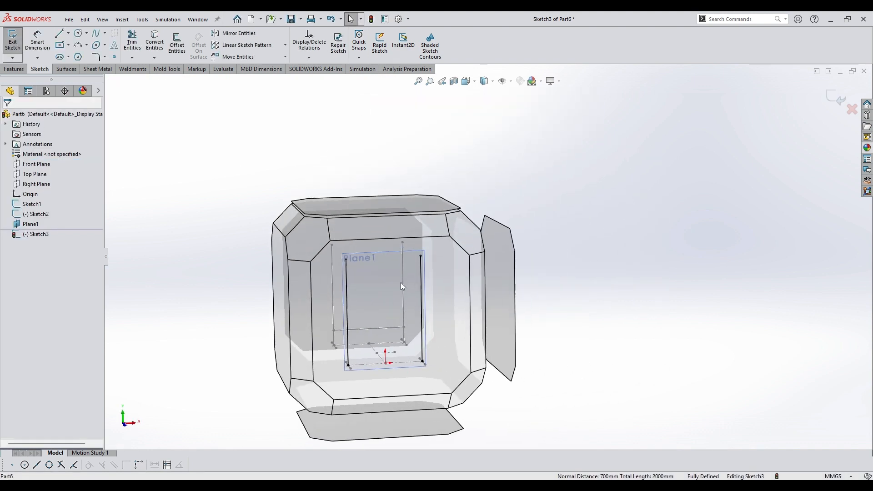
click(393, 268)
click(159, 45)
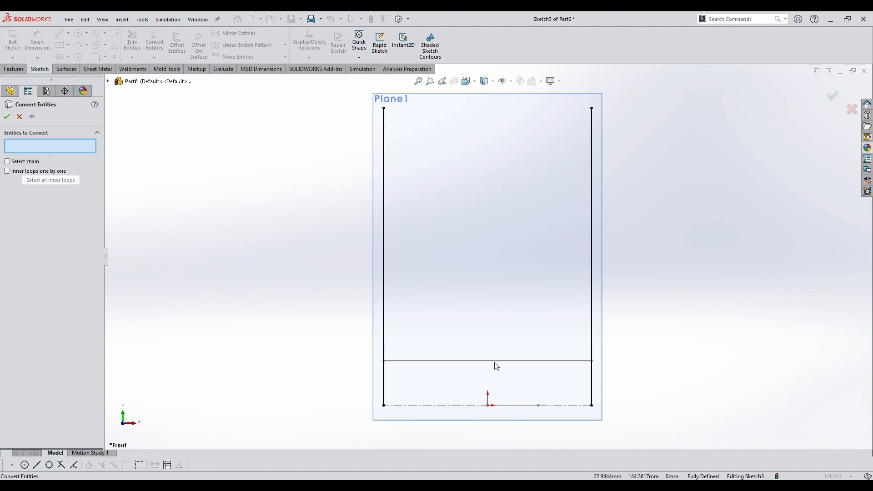
click(495, 360)
click(7, 117)
middle_drag(370, 194, 521, 273)
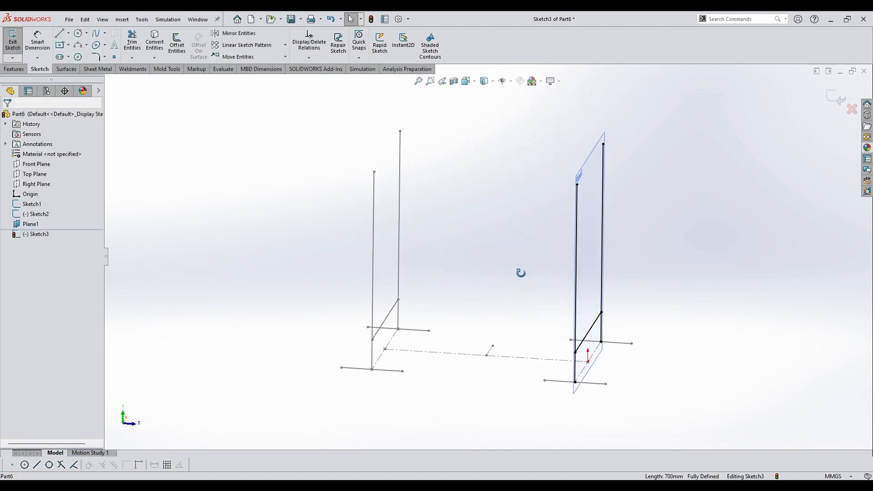
click(835, 97)
Step: Reopen the offset-plane sketch for editing and view it straight on from the front
middle_drag(634, 220, 564, 225)
mouse_move(726, 231)
middle_down()
mouse_move(654, 226)
mouse_move(567, 196)
mouse_move(541, 202)
middle_up()
click(31, 219)
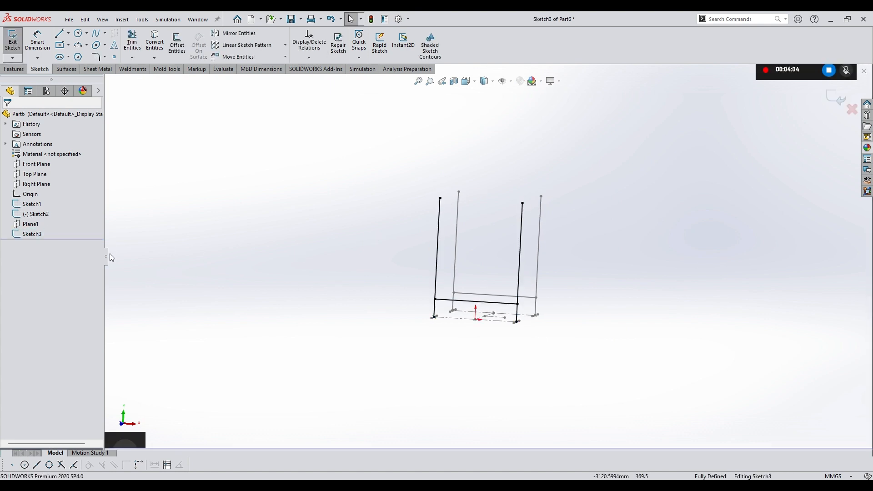
key(ctrl+space)
click(423, 281)
Step: Draw a horizontal line joining the top ends of the two uprights in the offset-plane sketch and exit the sketch
key(l)
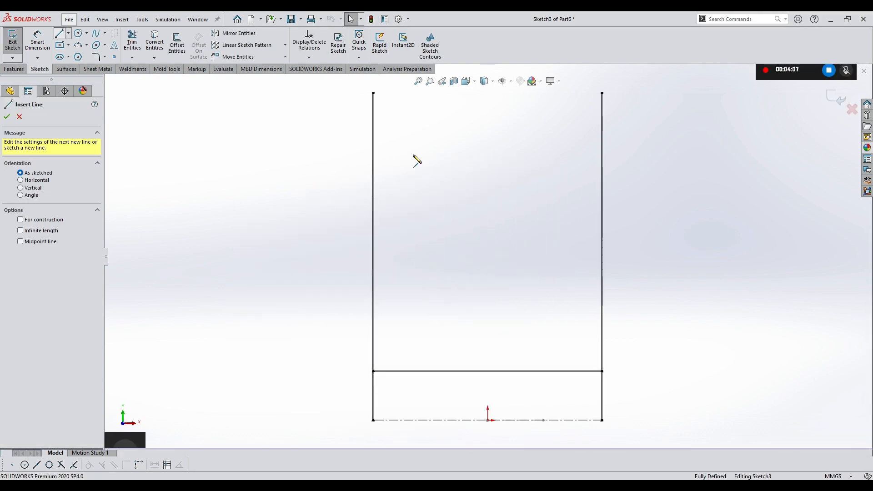
scroll(415, 157, up, 2)
click(408, 142)
click(567, 143)
scroll(526, 168, up, 3)
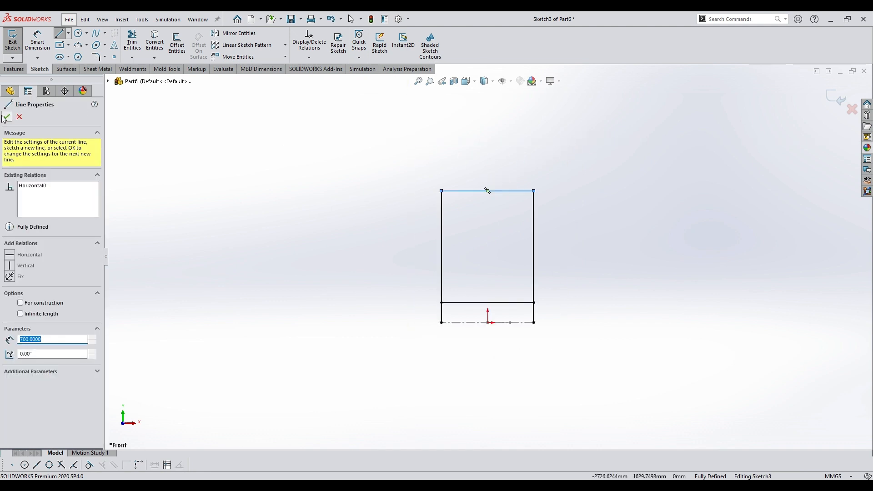
click(7, 117)
scroll(477, 170, up, 3)
middle_drag(477, 170, 586, 175)
click(836, 97)
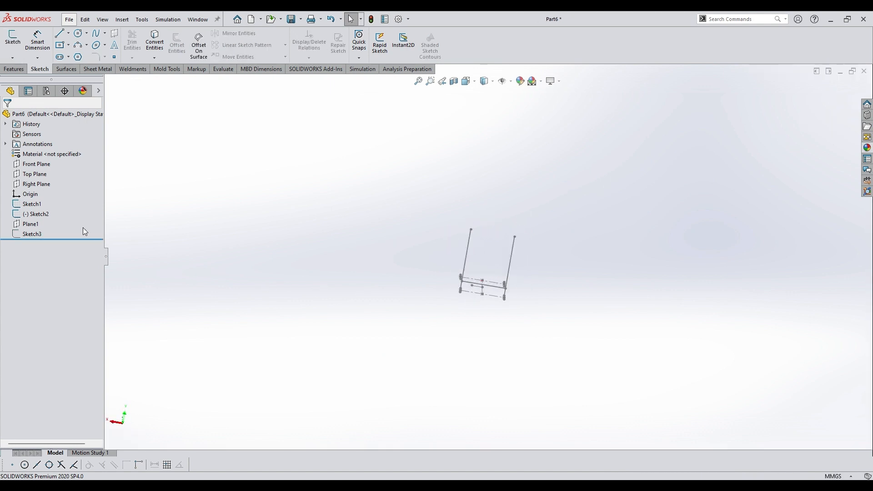
Step: Make the offset-plane sketch visible in the model view
click(35, 234)
click(44, 210)
scroll(523, 234, down, 4)
mouse_move(509, 238)
middle_down()
mouse_move(440, 246)
mouse_move(441, 255)
middle_up()
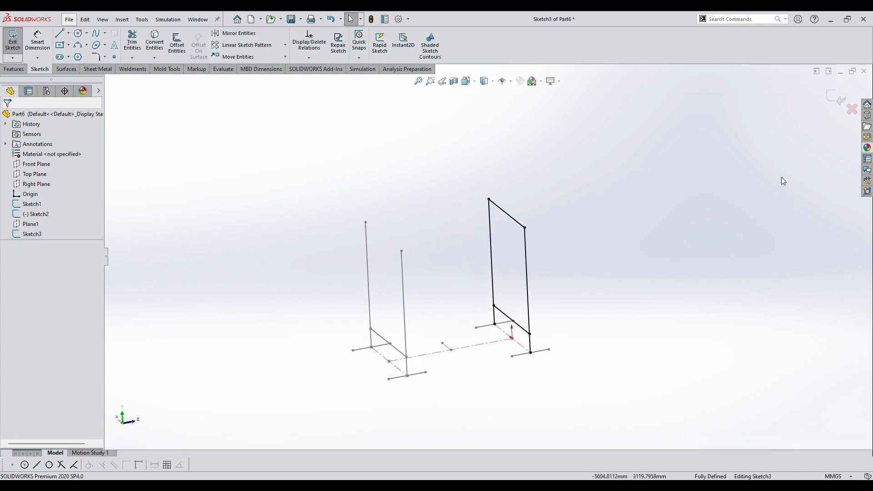
mouse_move(489, 293)
middle_down()
mouse_move(502, 275)
mouse_move(514, 294)
middle_up()
click(834, 101)
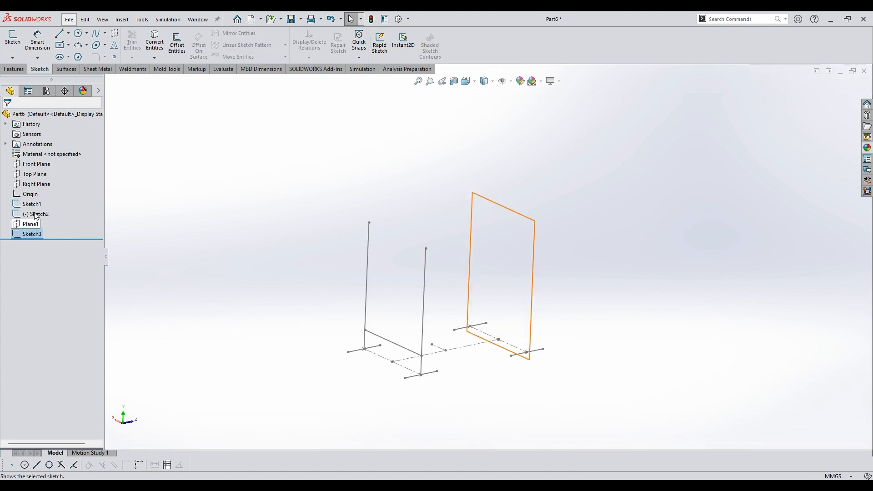
click(40, 234)
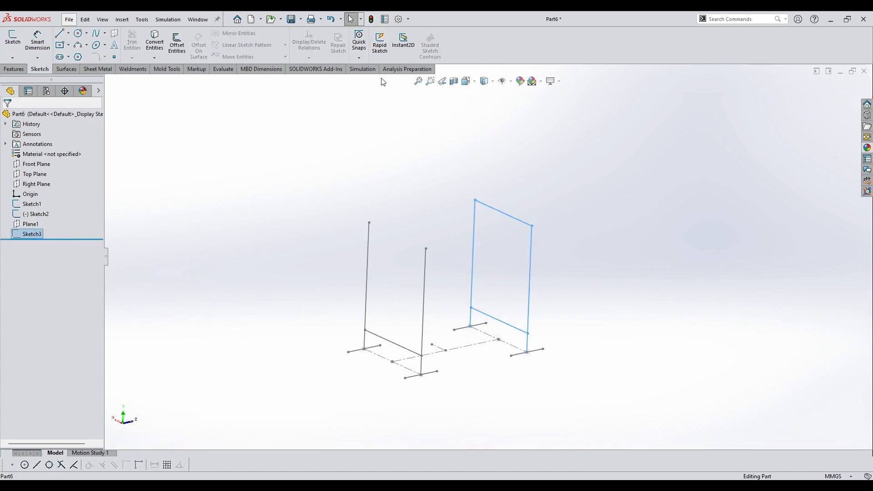
Step: Edit the Front Plane sketch and draw a horizontal line joining the top ends of its two uprights
click(398, 264)
click(38, 190)
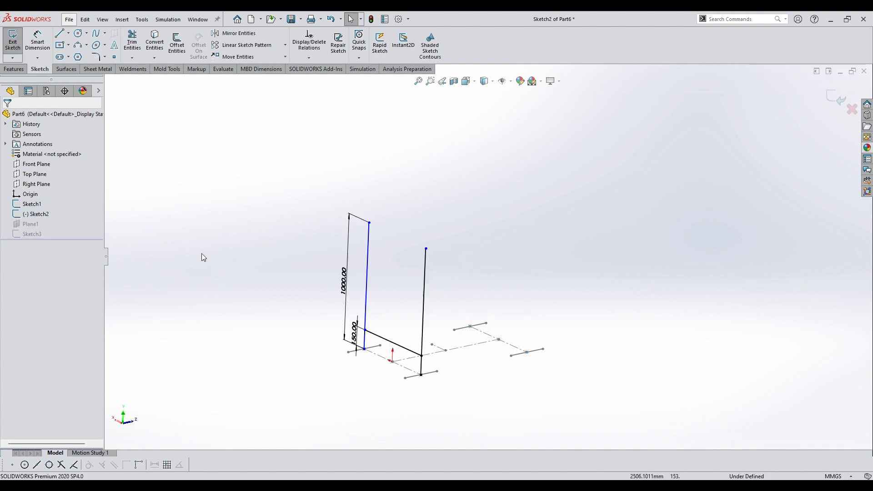
key(space)
click(299, 298)
scroll(242, 274, up, 2)
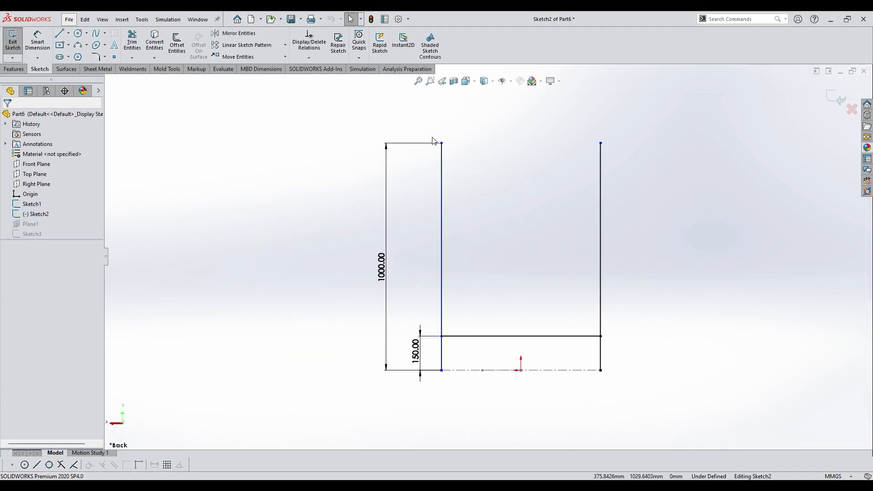
click(59, 33)
drag(441, 143, 600, 143)
key(Escape)
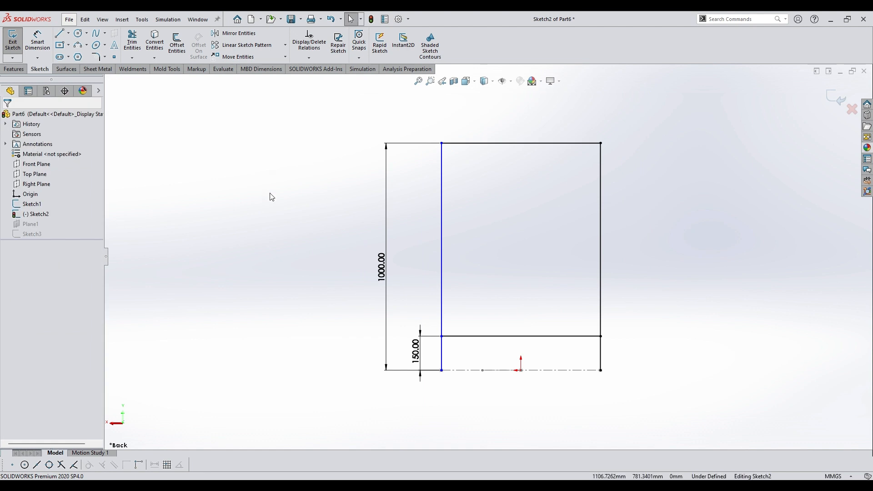
Step: Dimension the distance between the two Front Plane uprights as 700 mm and exit the sketch
click(441, 284)
click(601, 301)
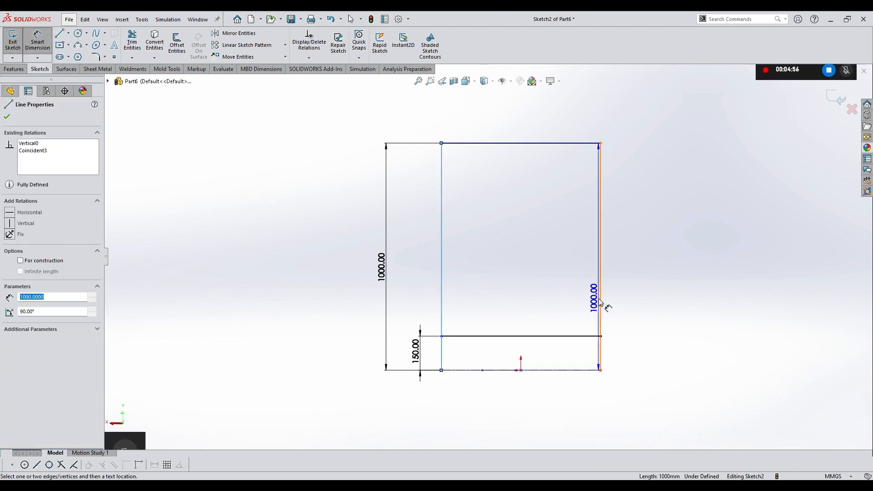
click(541, 396)
click(835, 98)
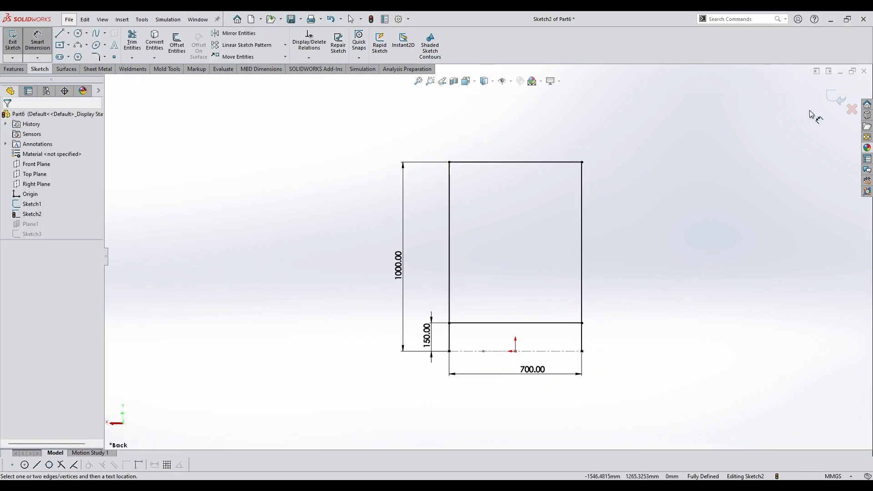
Step: Show the offset-plane sketch again so both end frames are displayed together
mouse_move(670, 217)
middle_down()
mouse_move(510, 289)
mouse_move(500, 314)
mouse_move(490, 312)
middle_up()
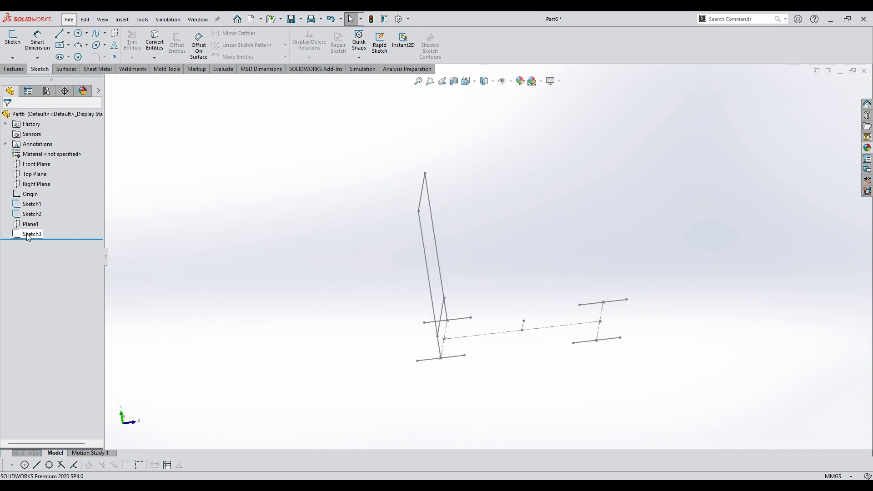
click(28, 235)
click(30, 227)
scroll(383, 283, up, 1)
middle_drag(383, 282, 520, 223)
Step: Start a sketch on the Right Plane and view it straight on from the side
click(41, 183)
mouse_move(510, 253)
middle_down()
mouse_move(526, 282)
mouse_move(514, 307)
middle_up()
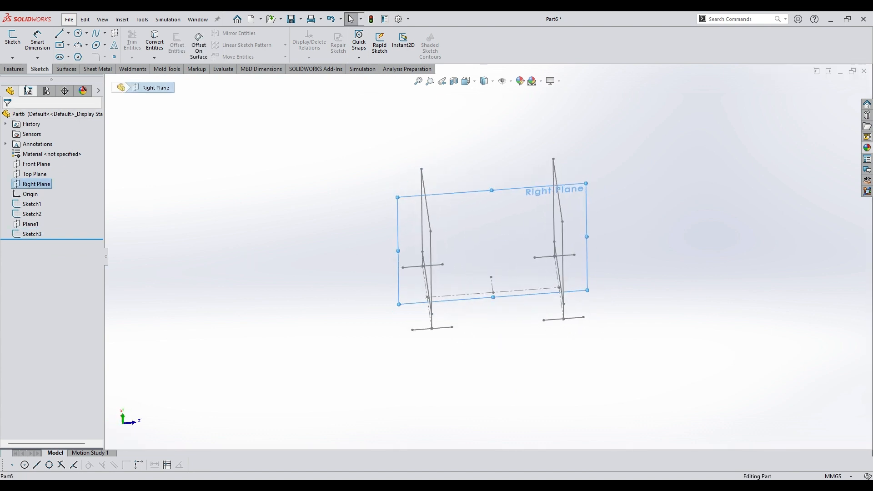
click(13, 41)
key(ctrl+space)
click(371, 345)
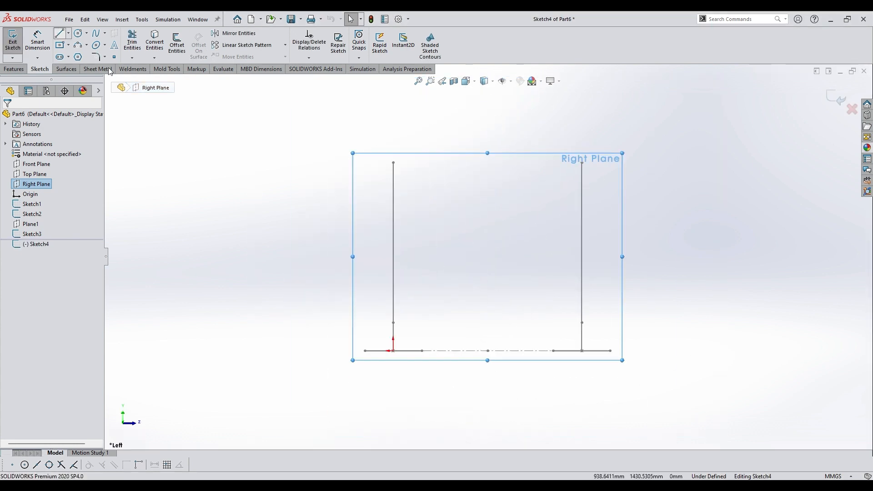
Step: Sketch a three-segment roof line between the frame tops: a slope about 170 mm long, a horizontal segment and a descending slope
key(l)
scroll(409, 153, up, 3)
click(374, 175)
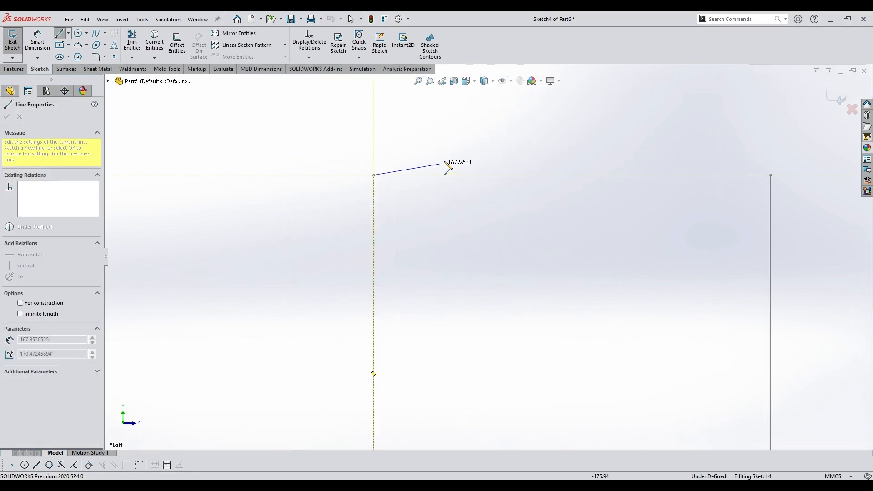
click(436, 150)
click(696, 150)
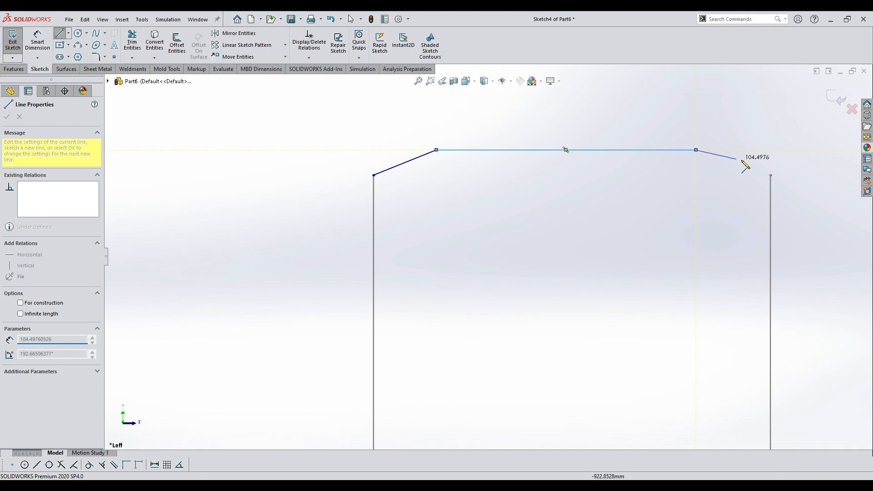
click(770, 175)
key(Escape)
Step: Make the two sloping segments of the roof line equal in length
click(403, 165)
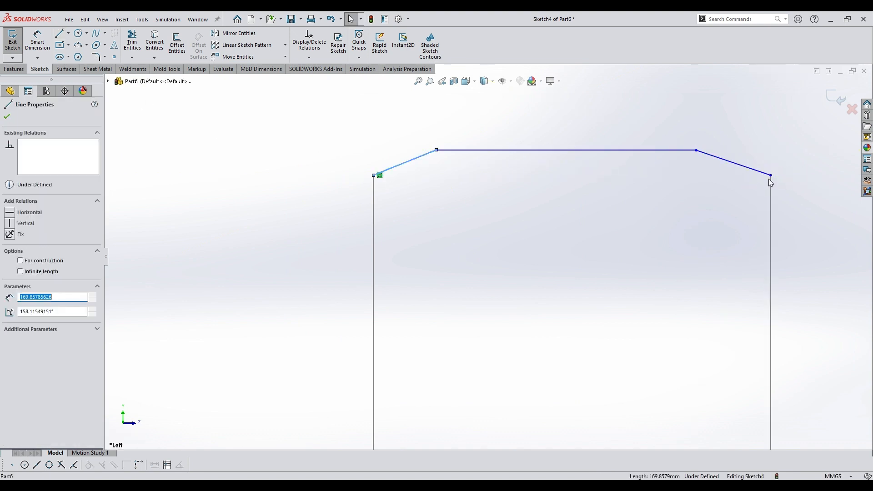
ctrl+click(743, 164)
click(605, 232)
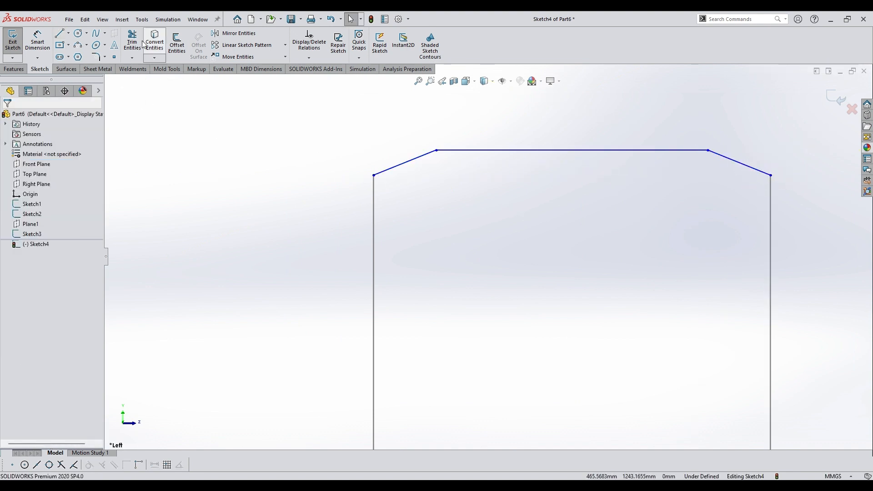
Step: Dimension the horizontal roof segment's length as 600 mm
click(37, 42)
click(562, 150)
click(562, 132)
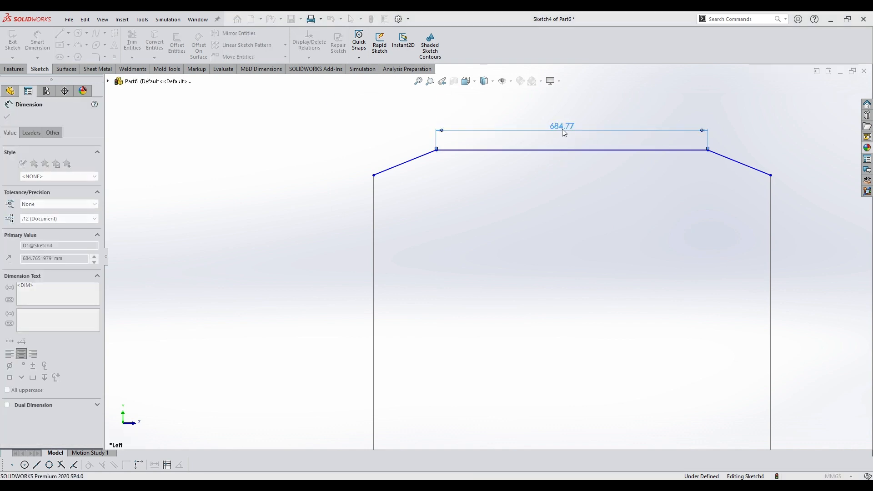
text(600)
key(Return)
key(Escape)
scroll(381, 182, down, 1)
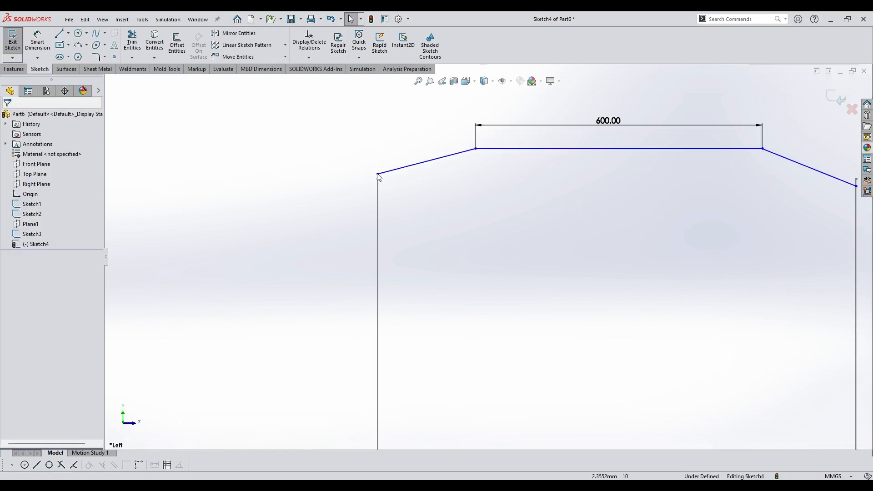
click(378, 174)
ctrl+click(378, 181)
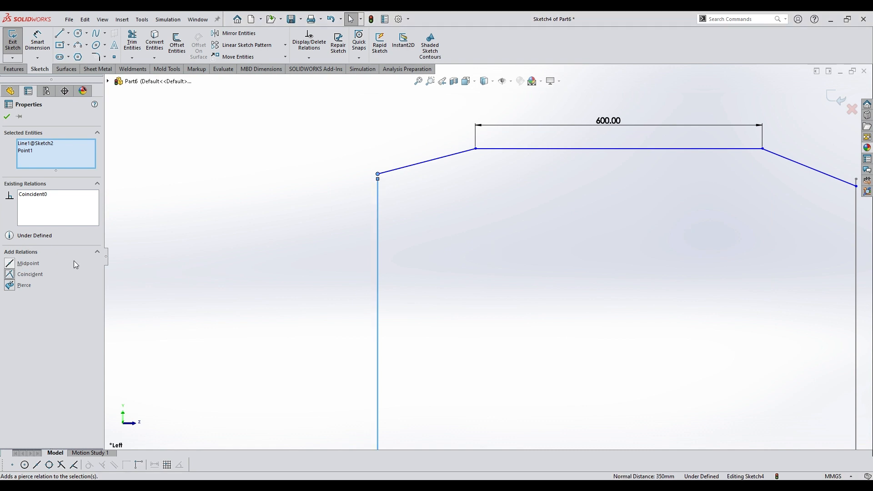
click(7, 116)
Step: Replace the coincident relation at the roof line's Front Plane end with a pierce relation to that frame's top crossbar
middle_drag(389, 214, 433, 210)
scroll(438, 233, down, 2)
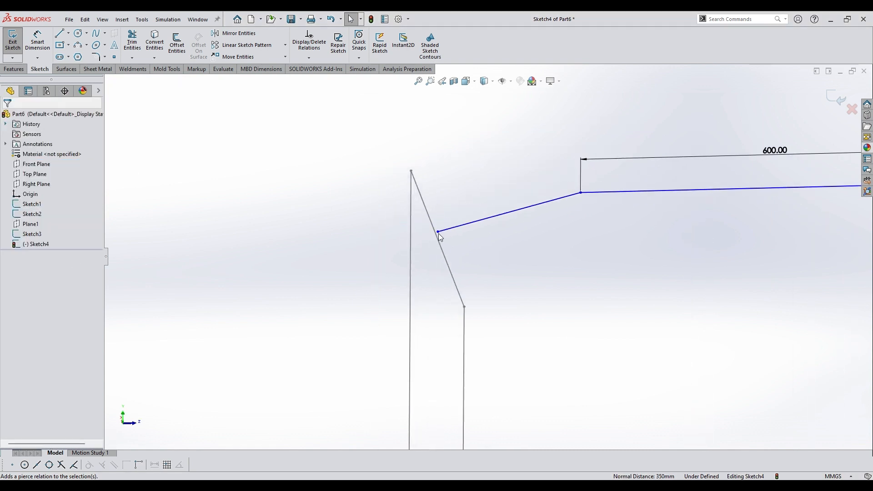
click(436, 233)
click(444, 226)
key(Delete)
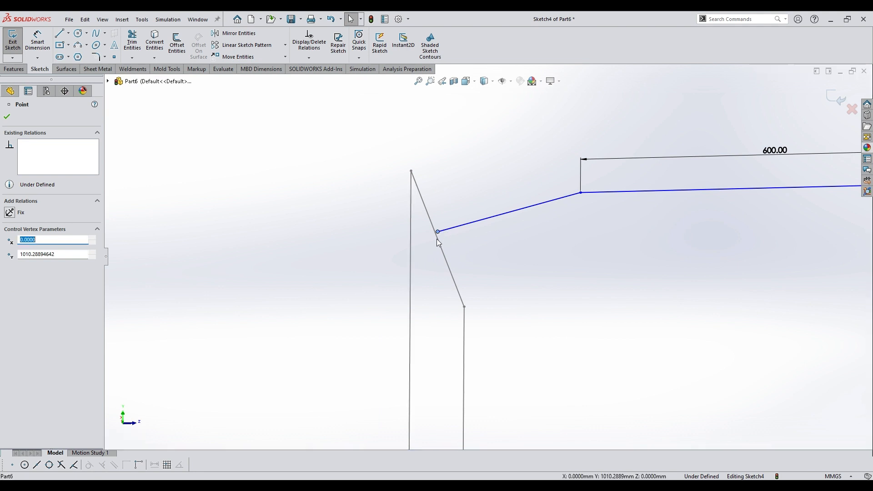
ctrl+click(438, 244)
click(463, 198)
Step: Add a pierce relation between the roof line's opposite end and the top crossbar of the offset-plane frame
scroll(473, 203, up, 5)
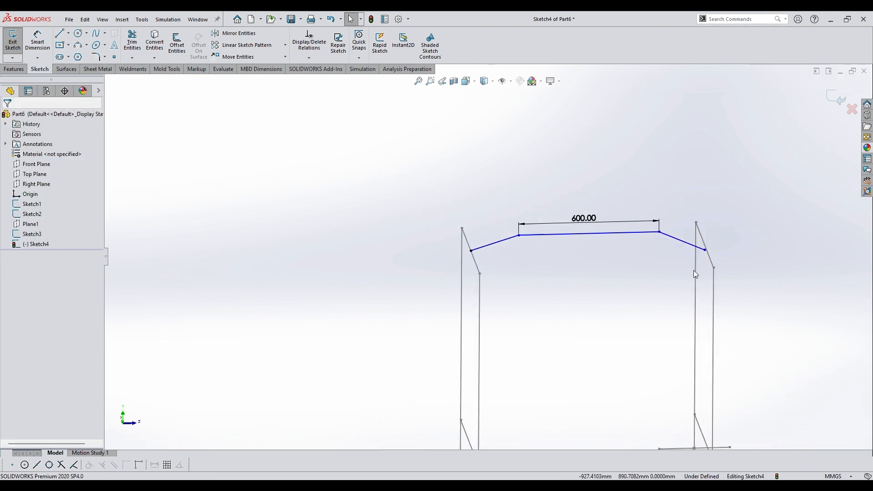
scroll(694, 270, down, 6)
click(625, 239)
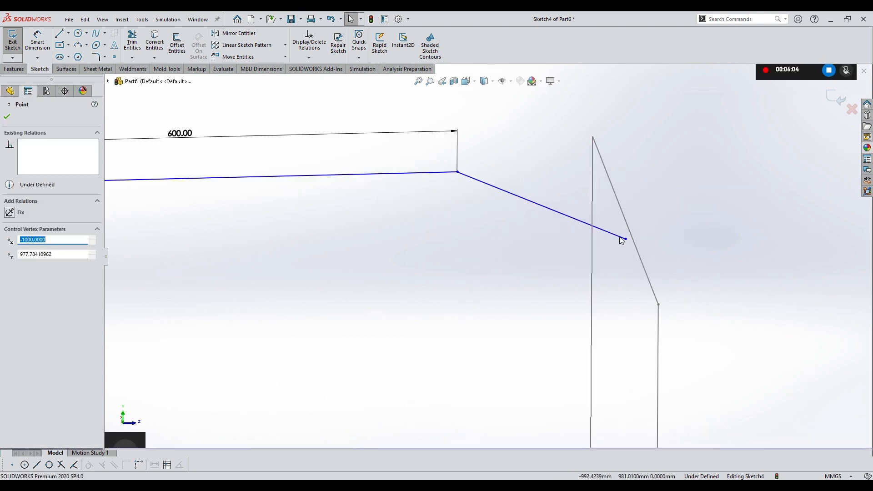
ctrl+click(633, 239)
scroll(541, 298, up, 7)
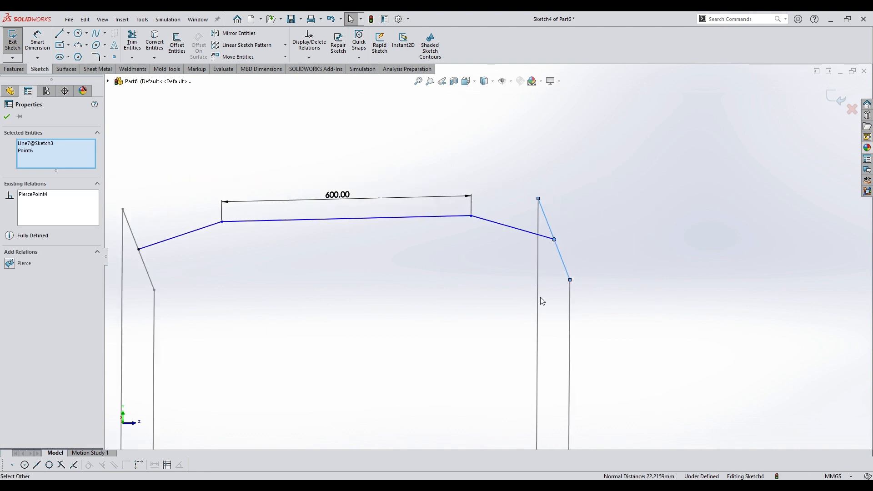
middle_drag(384, 300, 376, 241)
key(space)
click(354, 290)
click(7, 117)
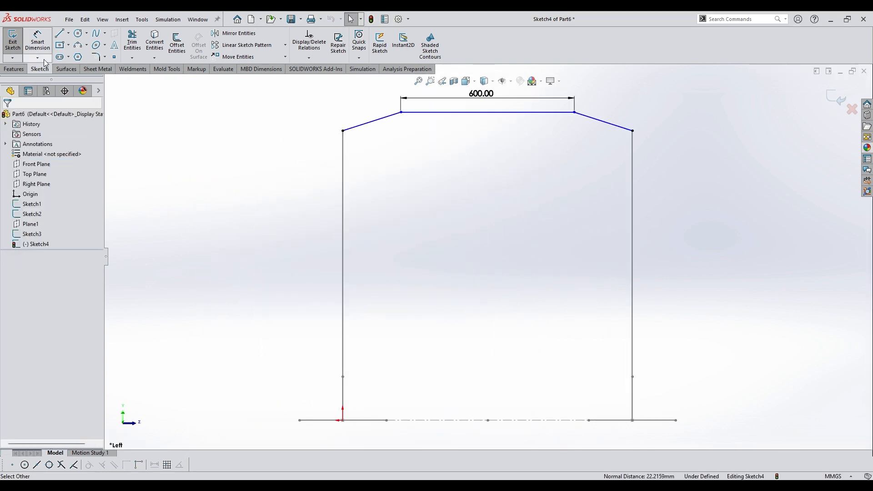
Step: Dimension the vertical rise of the roof line's sloping segment at the Front Plane end as 80 mm
click(44, 43)
scroll(373, 82, up, 3)
click(430, 144)
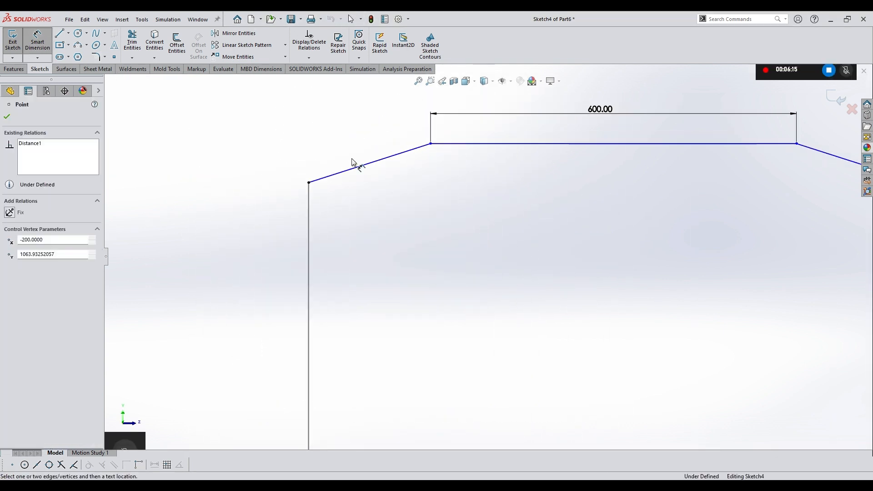
click(309, 183)
click(438, 166)
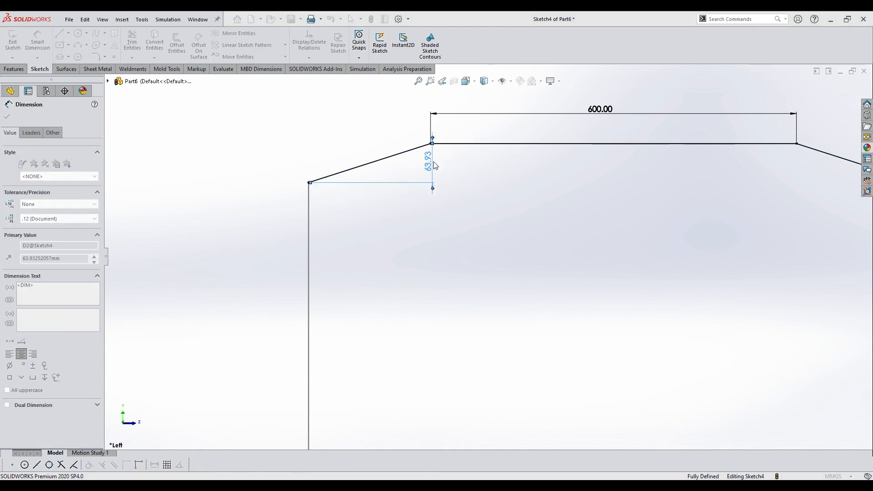
text(80)
key(Return)
scroll(527, 190, down, 3)
scroll(522, 244, down, 3)
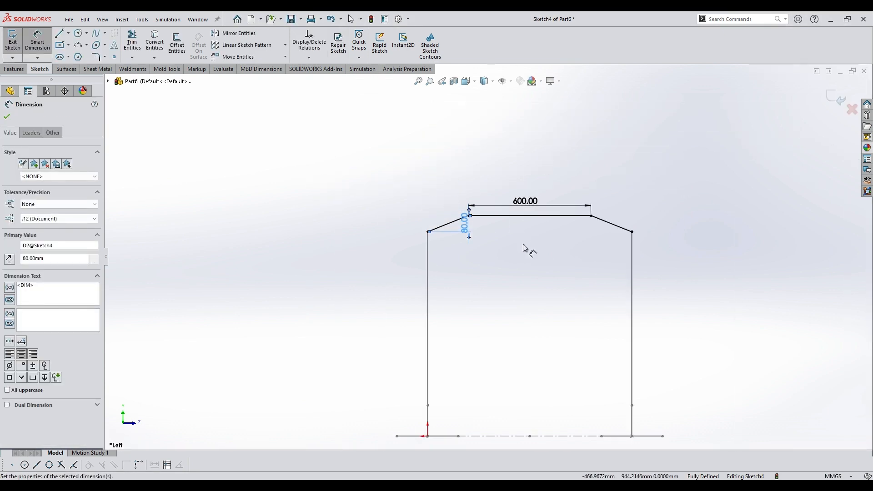
key(Escape)
Step: Sketch a vertical line about 80 mm long downward from the midpoint of the horizontal roof segment
click(59, 34)
scroll(522, 221, up, 3)
click(535, 212)
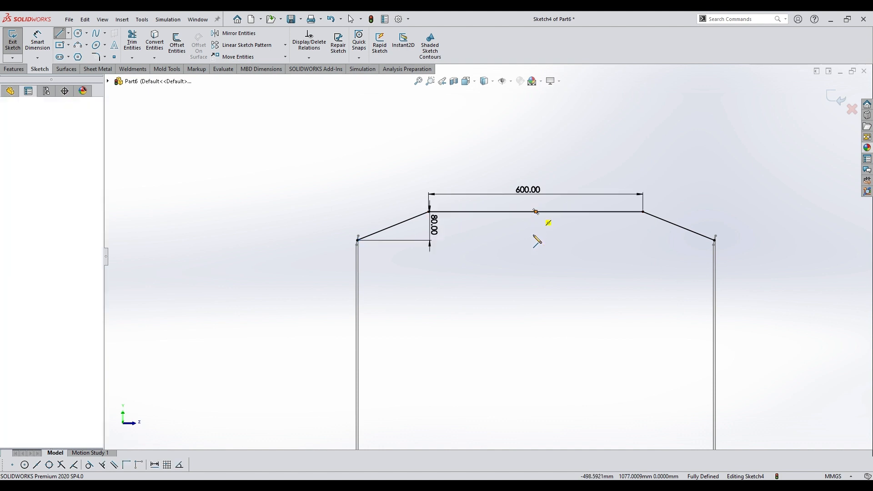
click(536, 240)
key(Escape)
Step: Offset the vertical line 220 mm in both directions with dimensions added
click(178, 51)
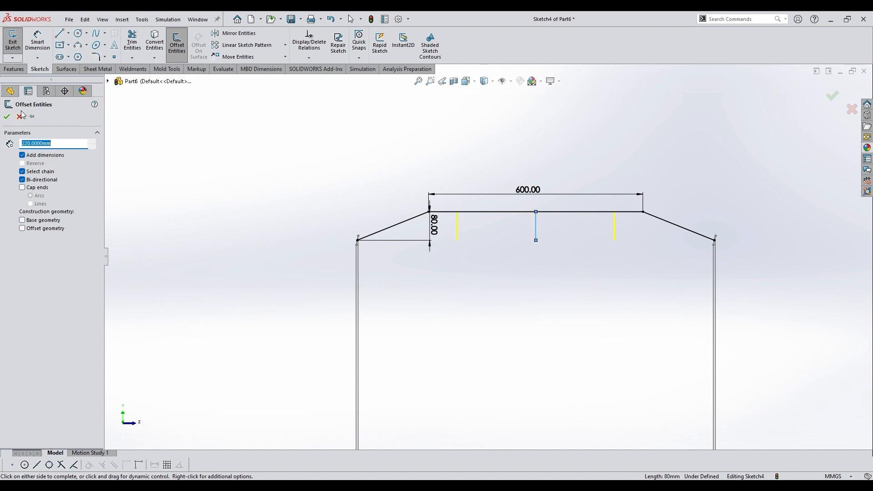
click(7, 117)
scroll(529, 216, down, 2)
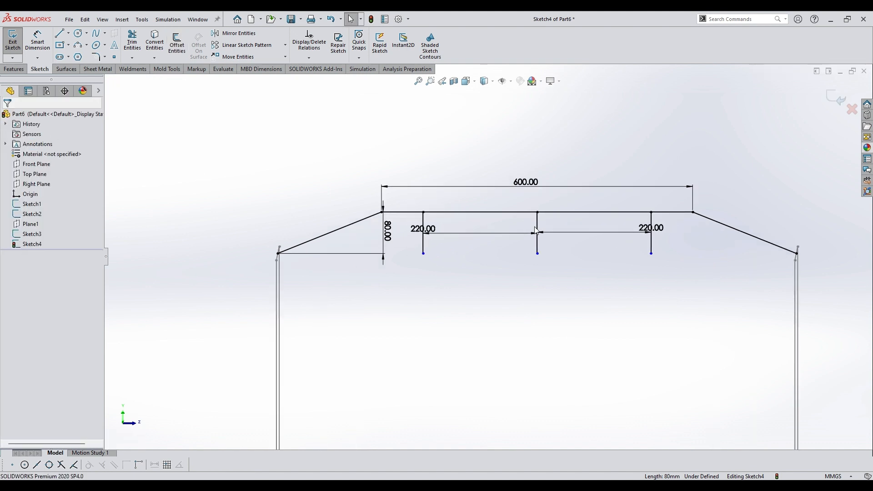
Step: Convert the middle vertical line to construction geometry and move the two 220 mm dimensions below the hanger lines
click(538, 223)
click(554, 214)
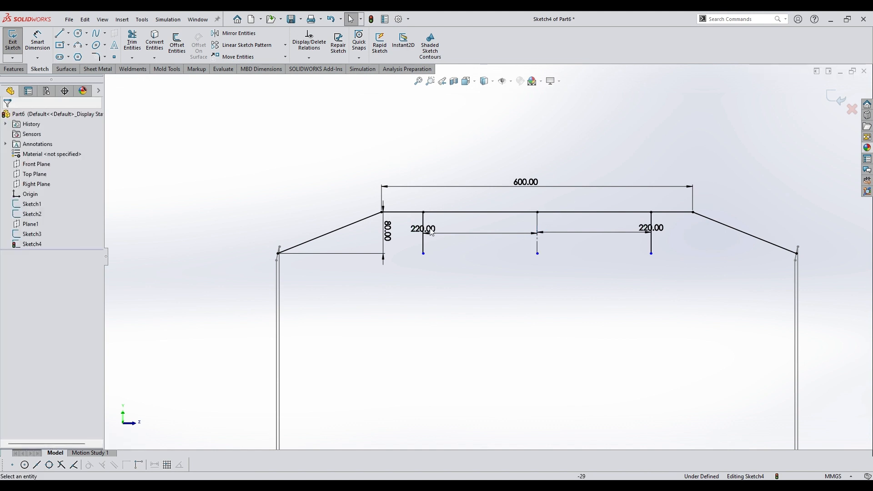
drag(650, 227, 614, 275)
Step: Dimension the middle construction line's length as 80 mm and exit the roof sketch
click(37, 42)
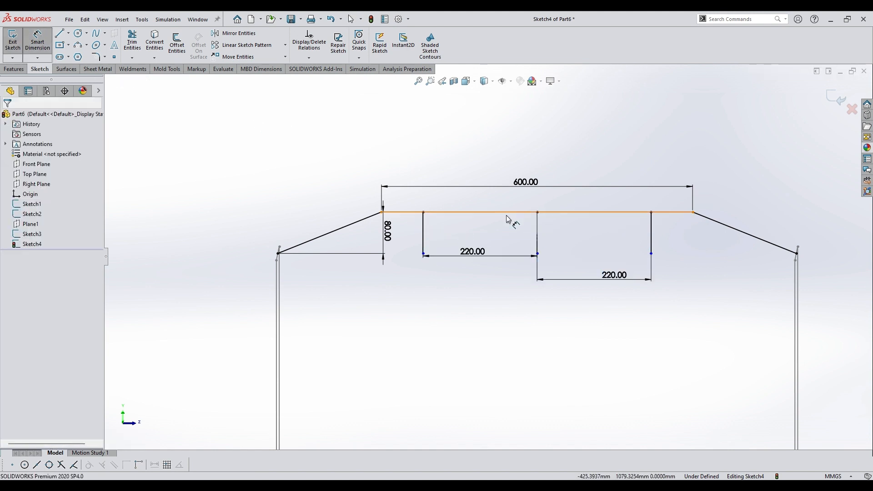
click(538, 229)
click(560, 234)
key(Escape)
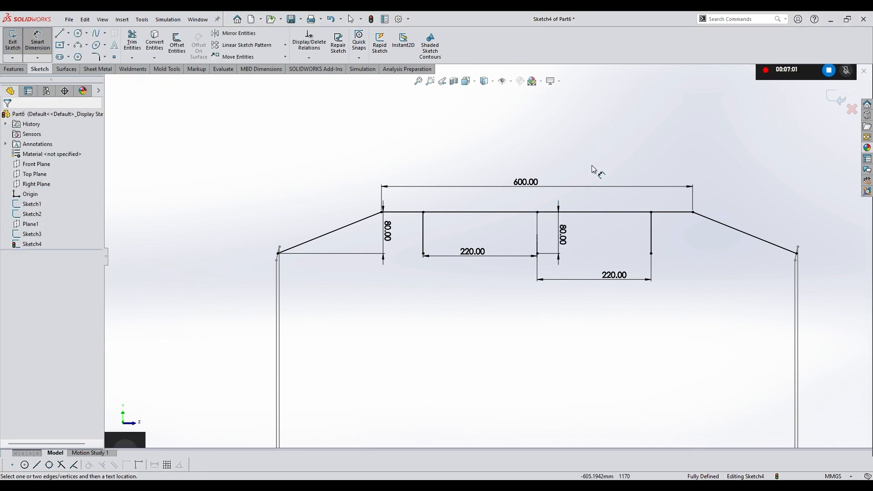
scroll(563, 219, up, 5)
mouse_move(563, 218)
middle_down()
mouse_move(571, 203)
mouse_move(600, 240)
mouse_move(551, 218)
mouse_move(586, 219)
middle_up()
click(837, 98)
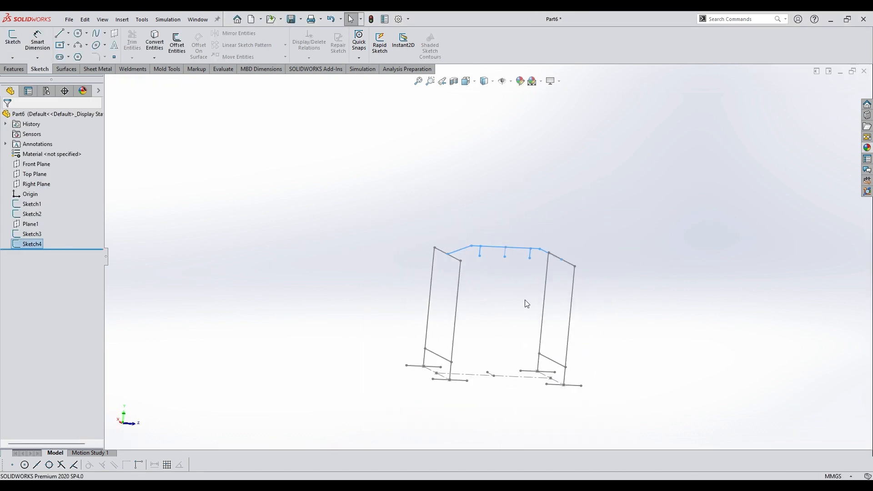
Step: Start a Structural Member with the iso SQ. PIPE 25 x 25 x 2 profile and assign the four base bars to the first group
middle_drag(525, 300, 475, 350)
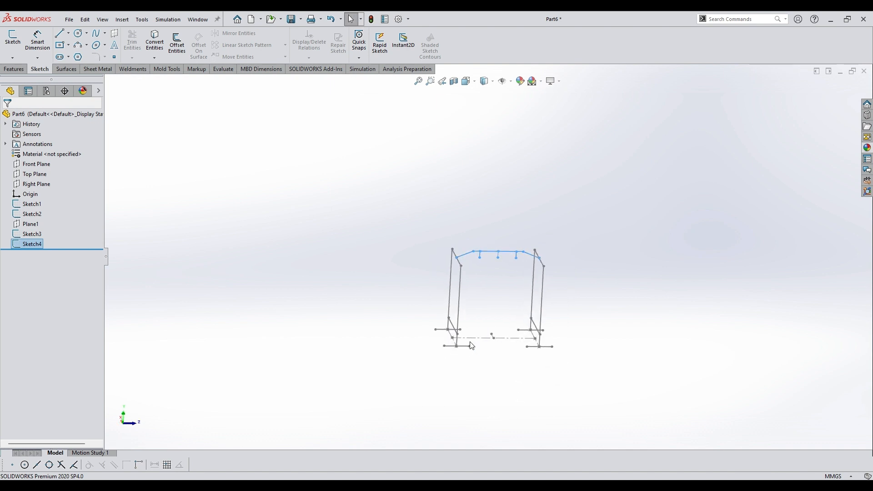
mouse_move(486, 336)
middle_down()
mouse_move(503, 302)
mouse_move(536, 292)
mouse_move(470, 296)
mouse_move(473, 251)
middle_up()
click(494, 301)
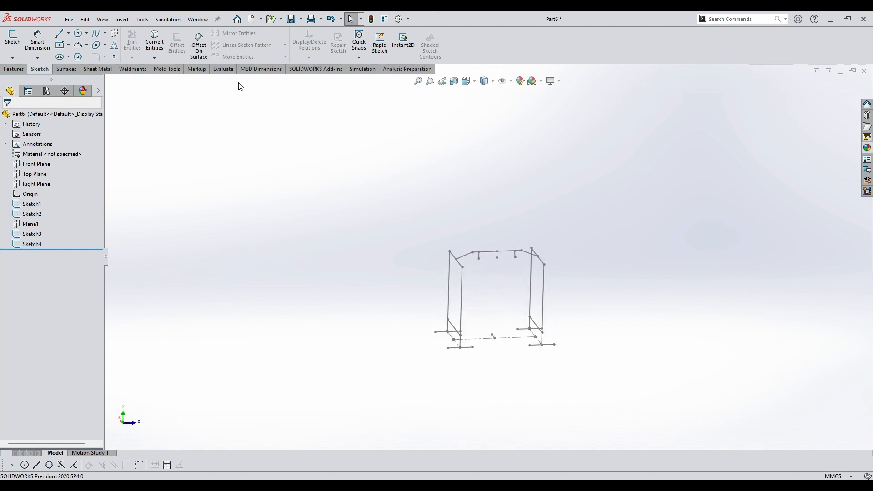
click(132, 69)
click(67, 44)
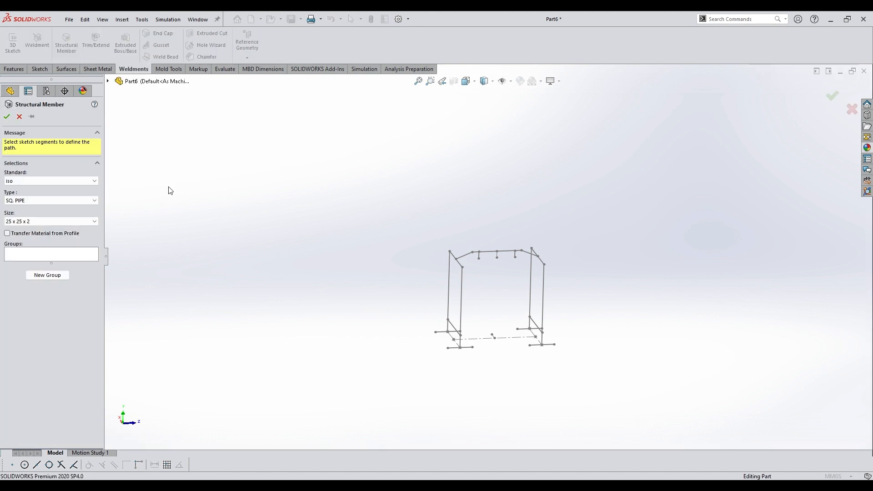
scroll(456, 340, down, 3)
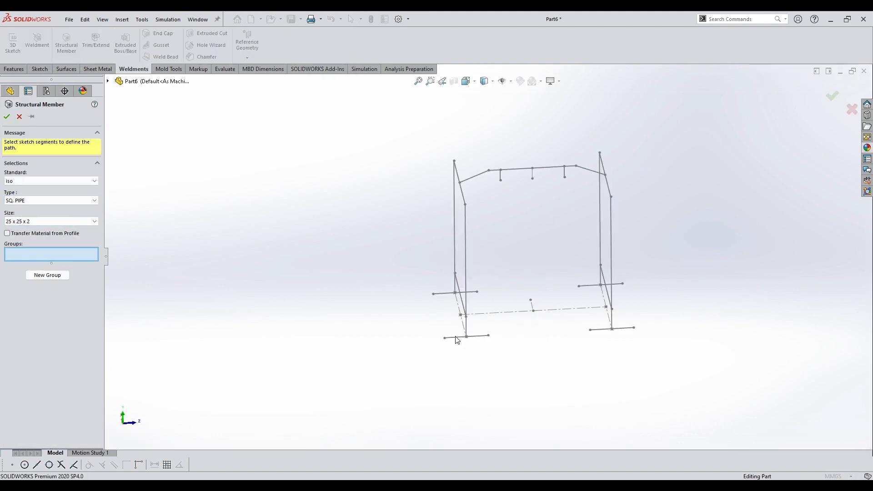
click(486, 337)
scroll(477, 294, down, 3)
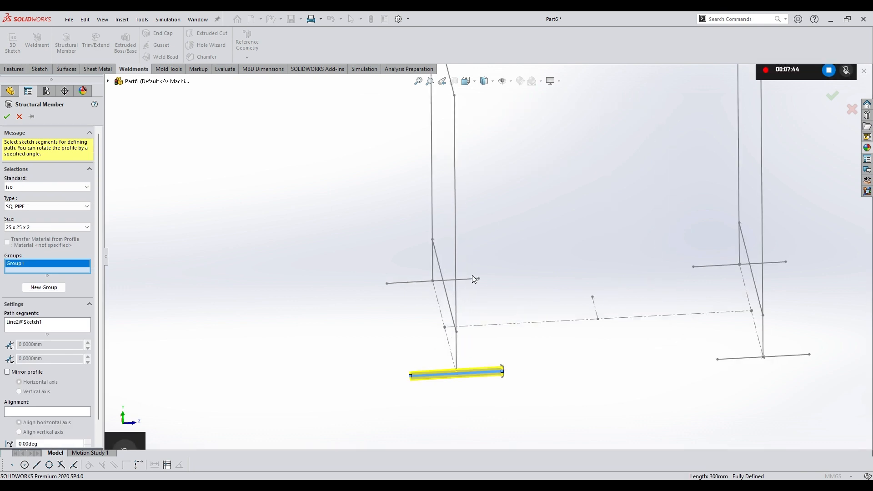
click(474, 279)
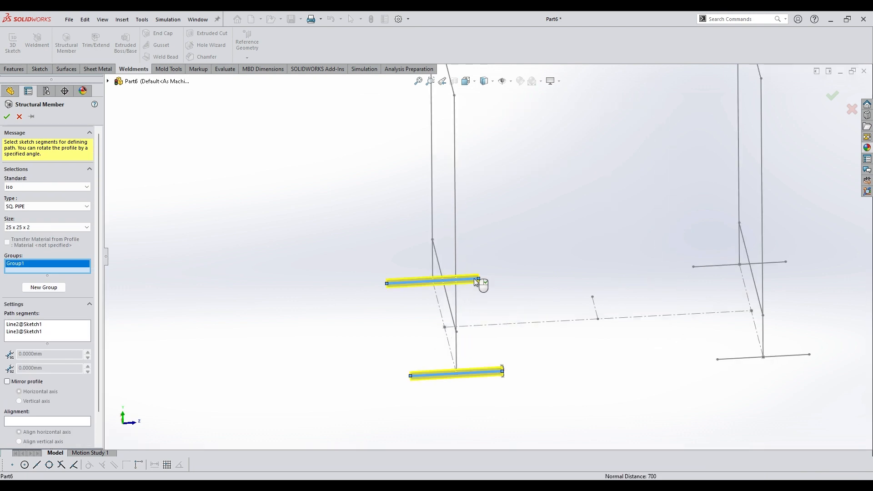
click(730, 359)
Step: Add a second structural member group containing the four uprights of both end frames
click(42, 288)
scroll(486, 259, up, 3)
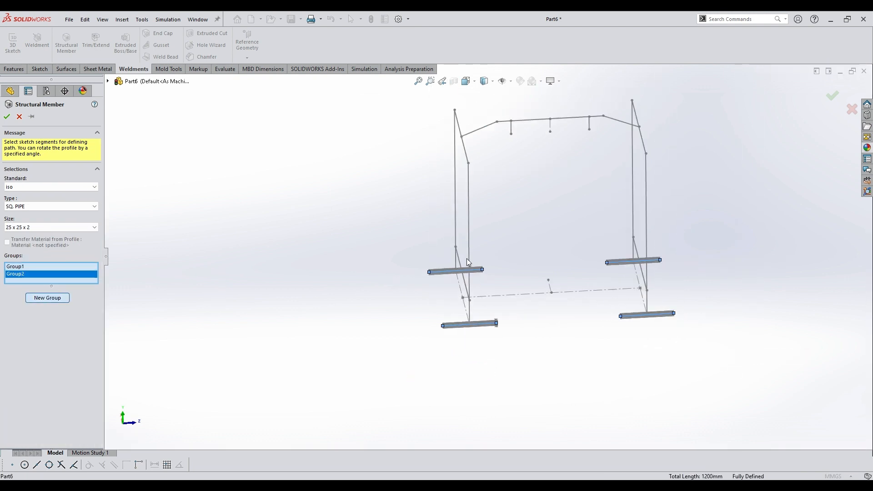
click(468, 250)
click(456, 216)
click(646, 227)
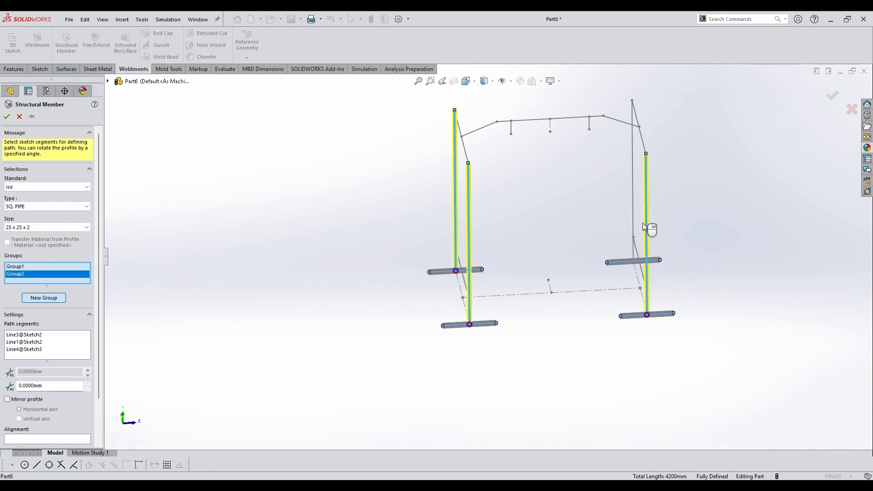
click(633, 218)
Step: Add a third structural member group with the lower and top crossbars of both end frames
click(29, 297)
middle_drag(355, 308, 453, 284)
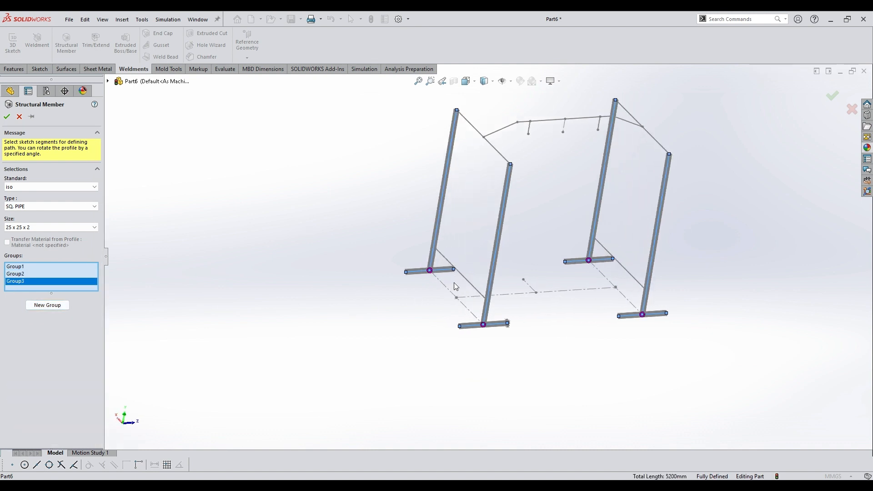
click(466, 280)
click(628, 271)
click(493, 148)
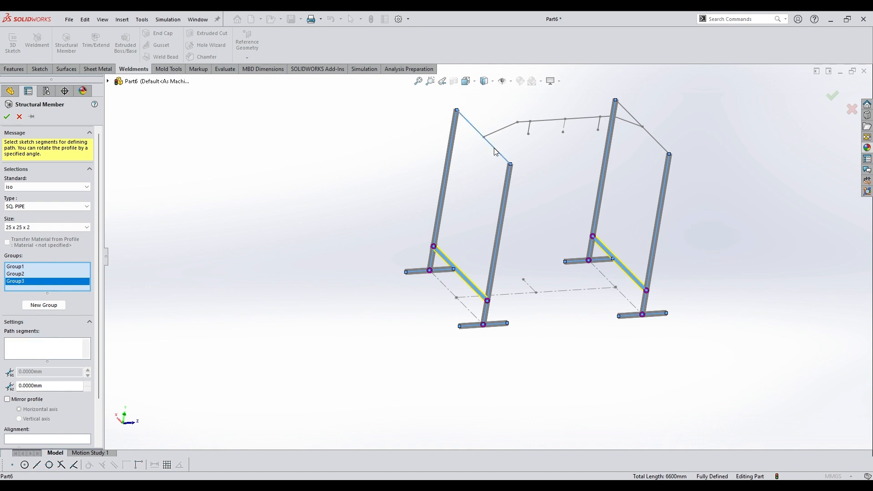
click(655, 140)
Step: Add a new structural member group for the horizontal roof segment
click(34, 306)
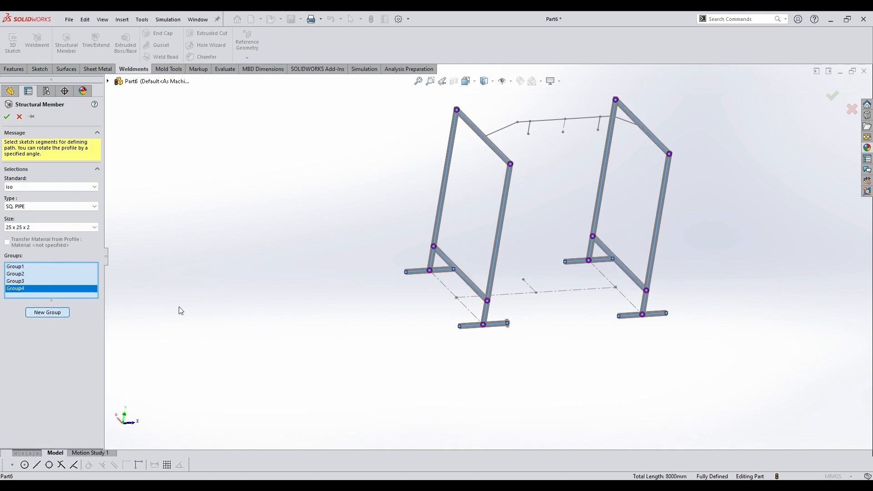
middle_drag(441, 295, 525, 248)
scroll(551, 108, down, 3)
click(564, 145)
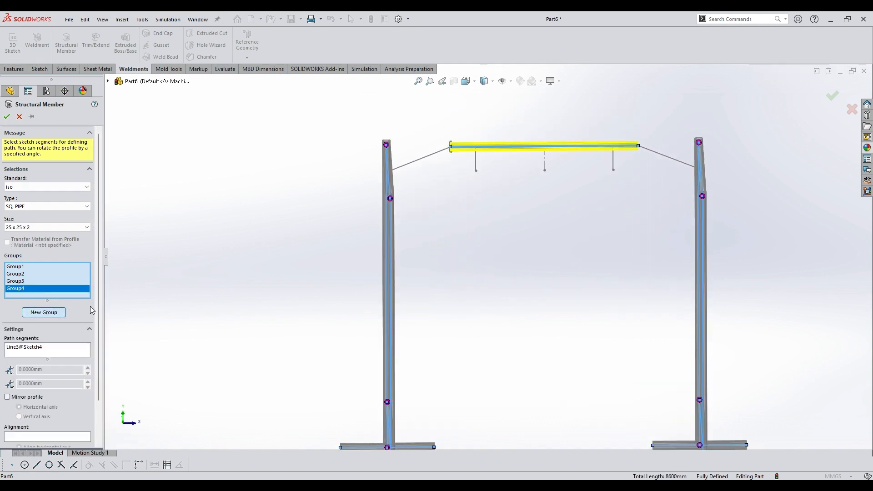
Step: Add the two sloping roof segments as separate structural member groups
click(45, 312)
click(400, 167)
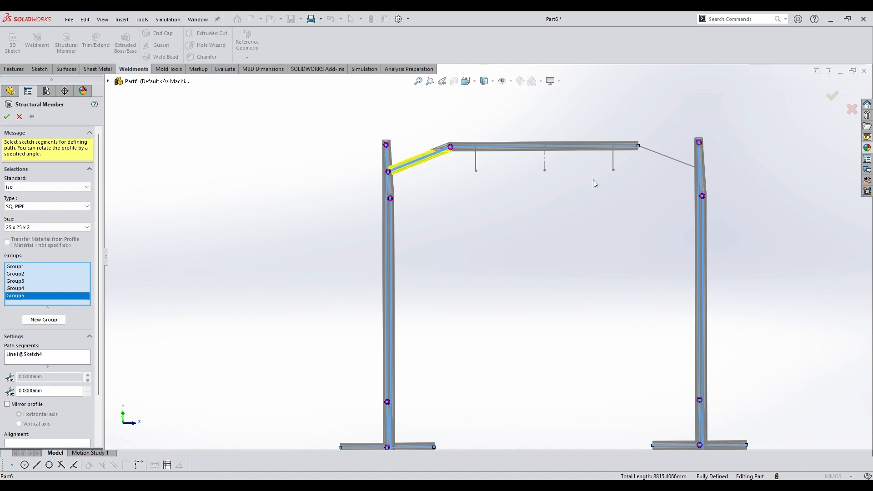
click(44, 319)
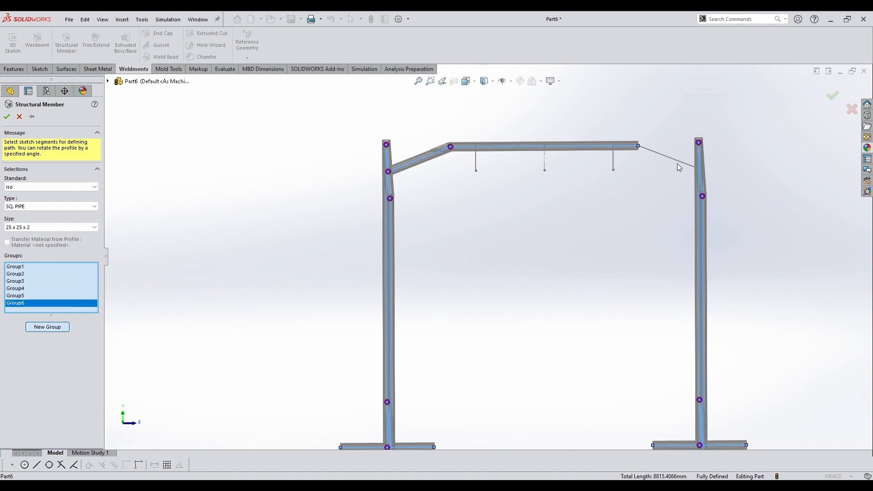
click(677, 163)
Step: Add both short hanger lines under the roof bar as another group and create the structural members
click(37, 327)
click(475, 163)
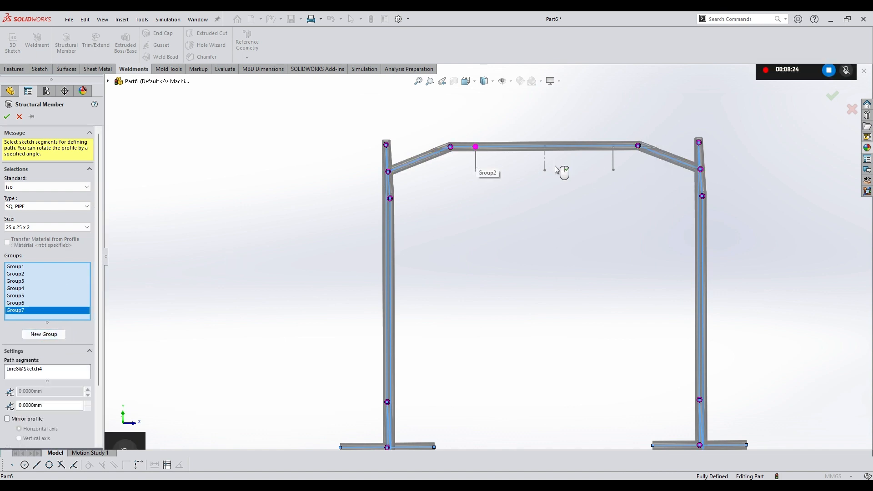
click(614, 163)
click(6, 118)
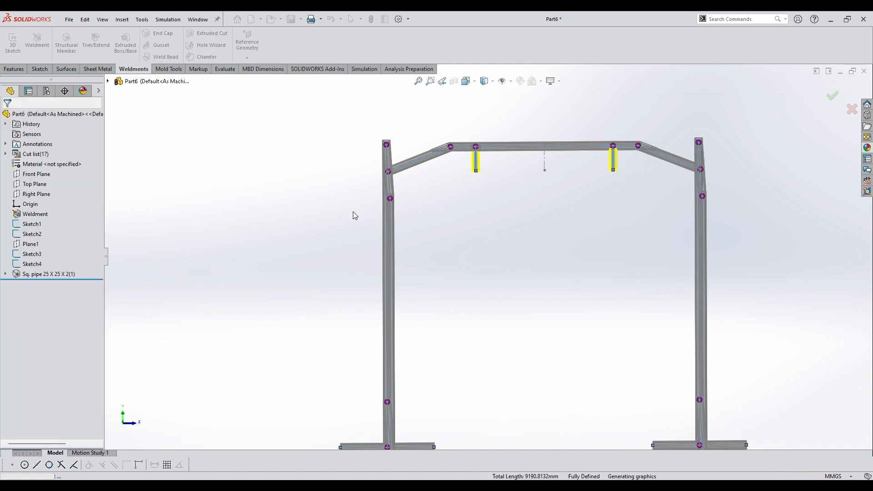
Step: Start a sketch on the flat outward face of the hanger pipe nearest one end of the roof bar
scroll(514, 241, up, 3)
middle_drag(515, 127, 567, 197)
scroll(497, 226, down, 3)
scroll(423, 265, down, 5)
scroll(424, 264, up, 5)
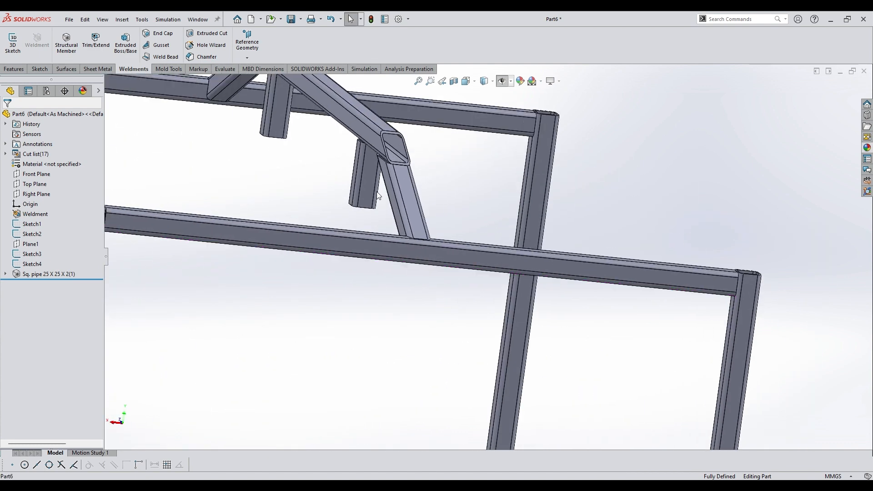
click(368, 191)
click(406, 190)
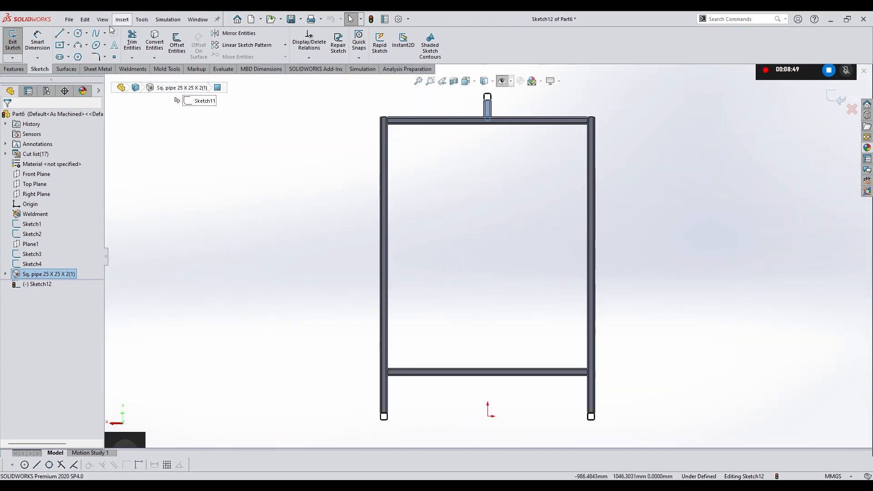
Step: Sketch a circle with a radius of about 6.3 mm on the hanger face, centred across its width
click(77, 33)
scroll(479, 159, up, 3)
scroll(483, 152, down, 4)
middle_drag(485, 156, 472, 135)
scroll(473, 141, down, 4)
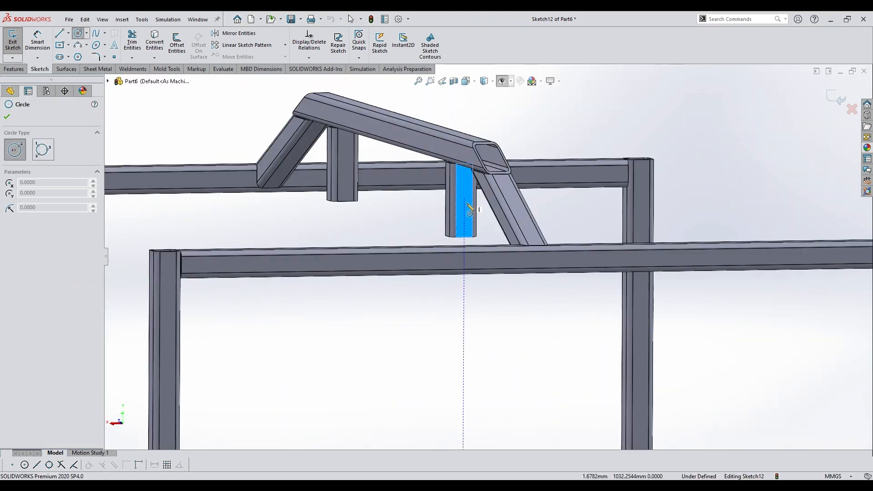
click(464, 216)
click(470, 221)
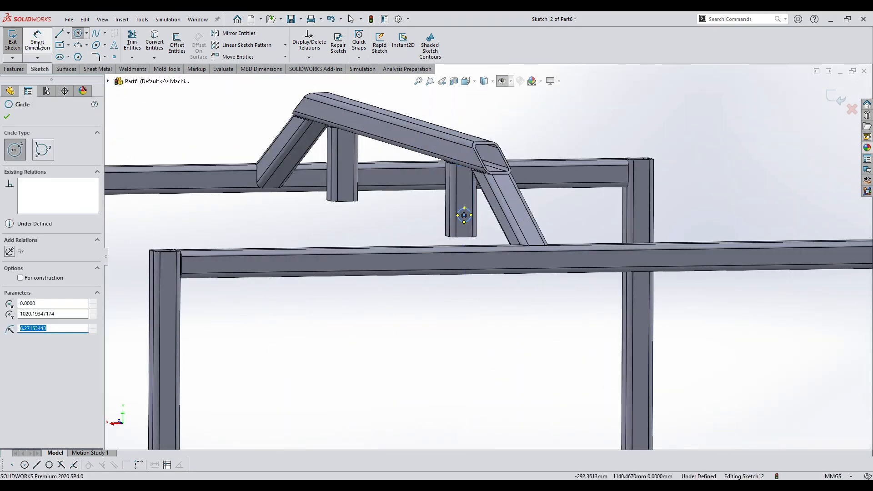
Step: Set the circle's diameter to 10 mm
click(38, 42)
scroll(472, 222, down, 3)
click(438, 215)
click(381, 202)
text(10)
key(Return)
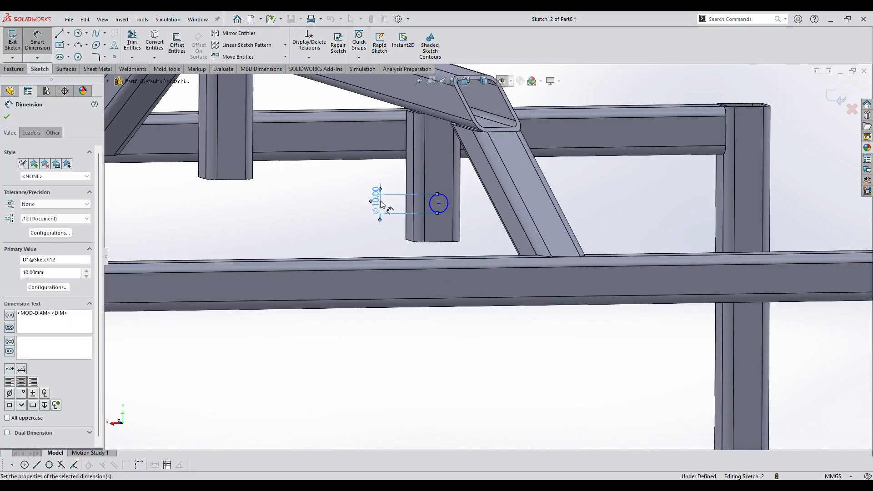
Step: Dimension the circle 20 mm above the hanger's lower edge
click(439, 219)
click(439, 243)
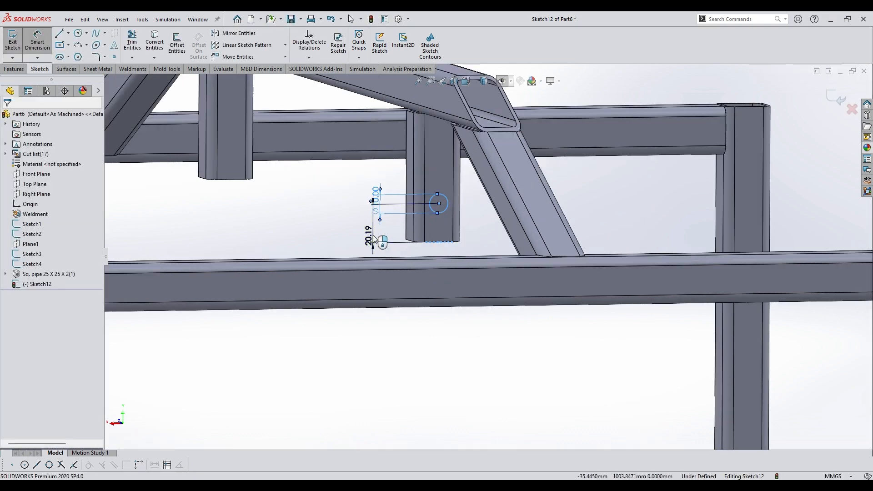
click(369, 237)
text(20)
key(Return)
click(319, 213)
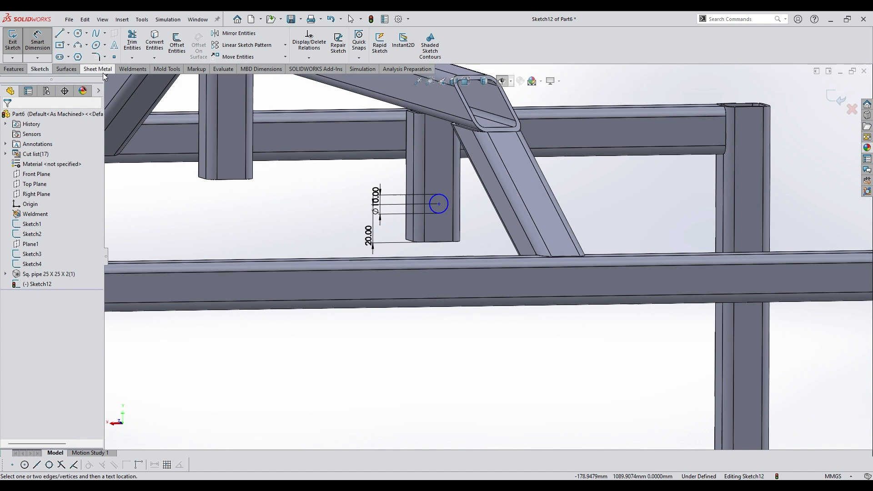
Step: Draw a vertical centerline from the circle's centre to the midpoint of the hanger's lower edge
click(72, 55)
click(439, 204)
click(439, 242)
key(Escape)
scroll(487, 256, up, 1)
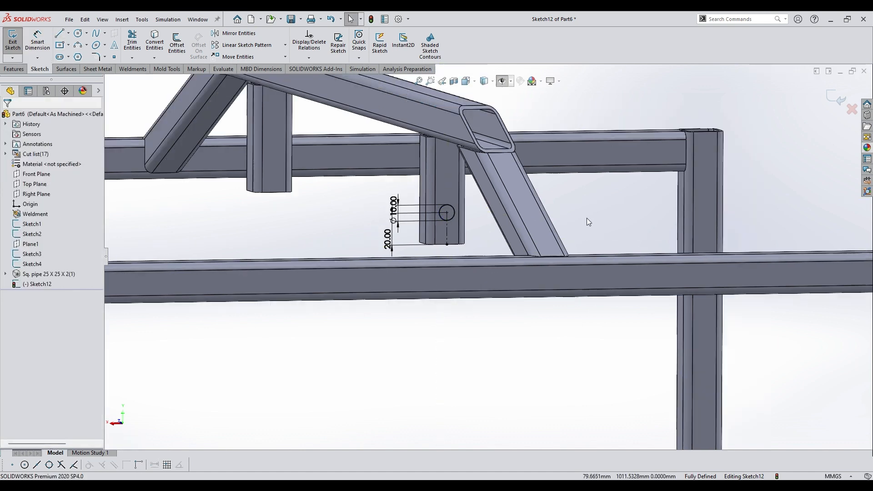
Step: Cut the 10 mm circle 510 mm deep through both hangers with a blind Extruded Cut
scroll(588, 221, up, 3)
click(14, 69)
click(135, 42)
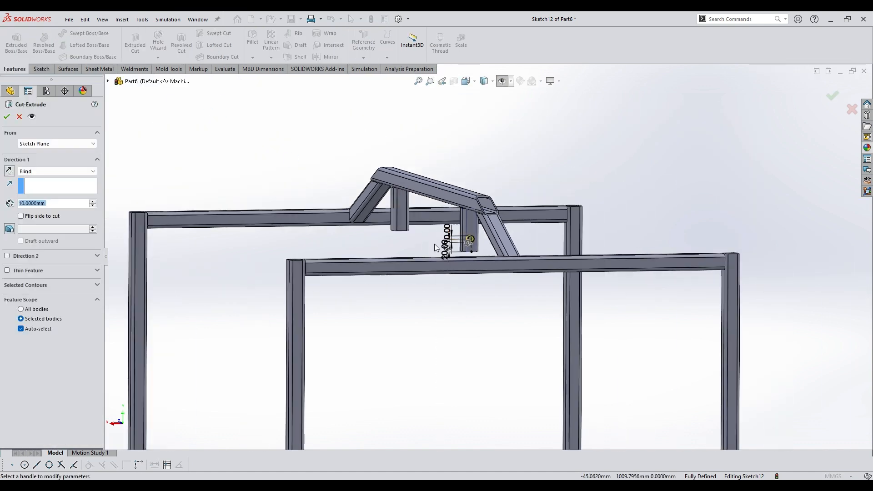
middle_drag(435, 244, 489, 258)
scroll(490, 258, up, 2)
drag(472, 249, 296, 241)
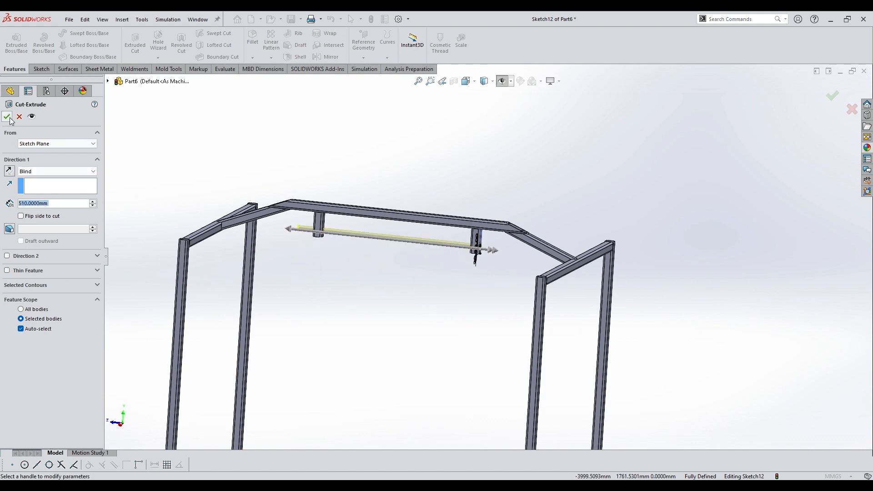
click(7, 116)
Step: Sketch a center rectangle about 152 mm long at the origin on the top face of the end frame's lower crossbar
middle_drag(479, 284, 517, 305)
scroll(457, 378, down, 3)
scroll(561, 315, up, 3)
scroll(450, 264, down, 2)
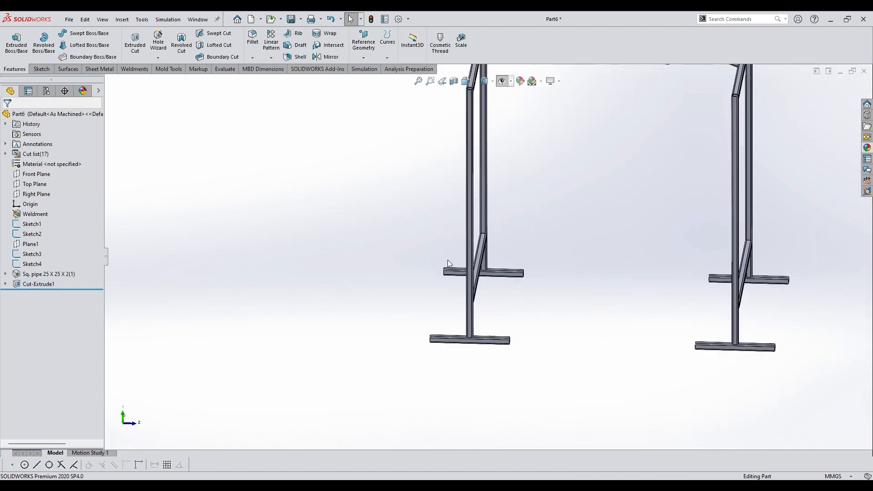
mouse_move(447, 260)
middle_down()
mouse_move(467, 275)
mouse_move(471, 265)
middle_up()
scroll(471, 263, down, 5)
click(471, 263)
click(509, 238)
key(space)
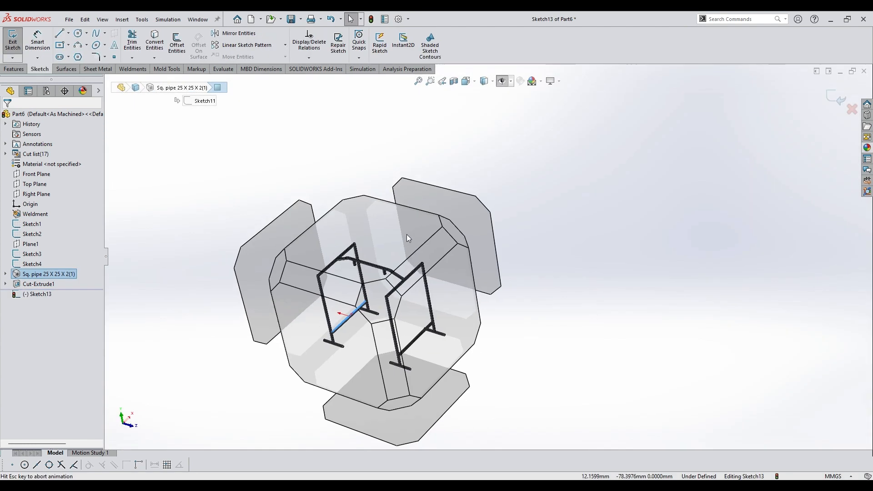
click(407, 236)
mouse_move(391, 282)
middle_down()
mouse_move(462, 292)
mouse_move(467, 284)
middle_up()
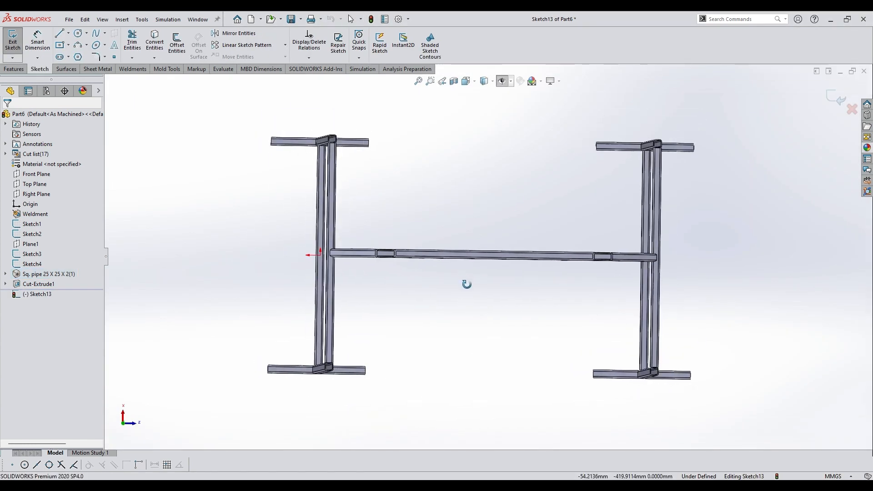
click(60, 44)
scroll(307, 248, down, 6)
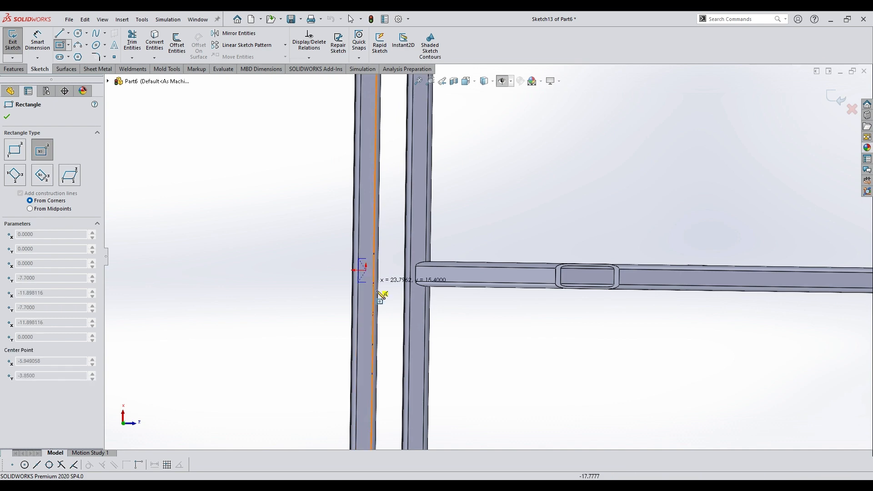
click(405, 346)
Step: Dimension the rectangle's side along the crossbar to 200 mm
click(37, 46)
scroll(379, 233, up, 5)
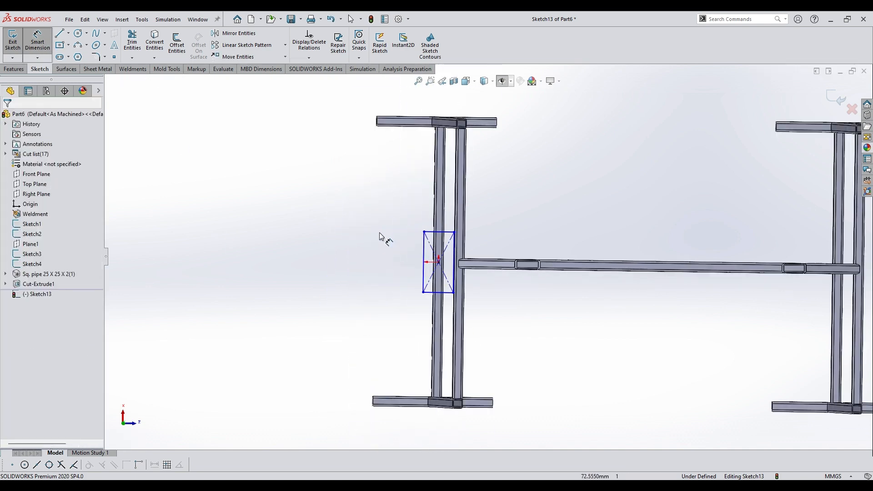
middle_drag(379, 232, 422, 252)
click(432, 262)
click(402, 266)
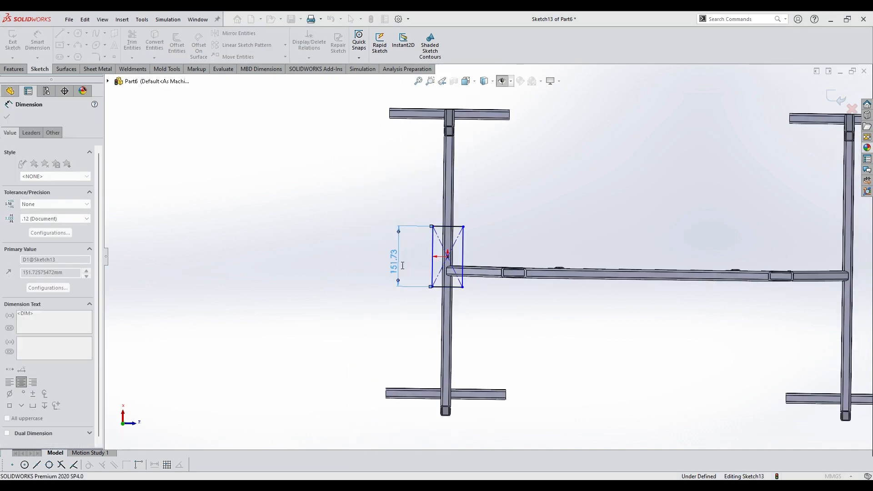
text(200)
key(Return)
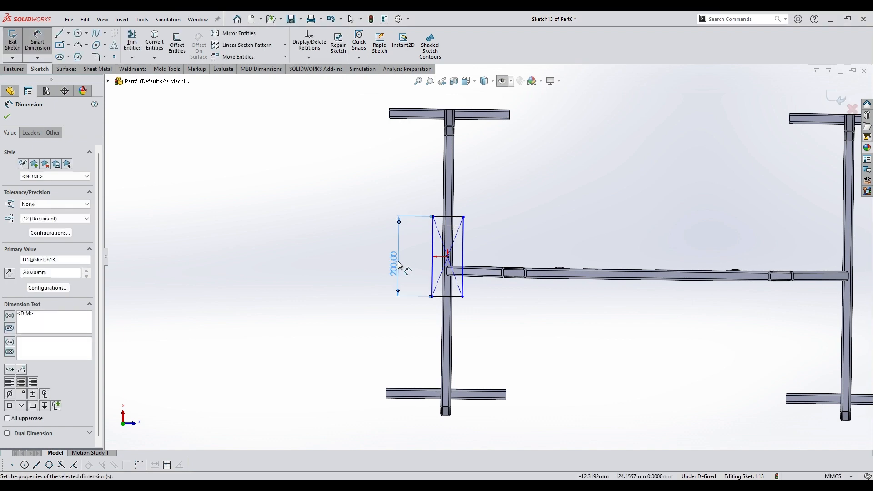
Step: Dimension the rectangle's side across the crossbar to 100 mm
click(454, 216)
click(473, 205)
text(100)
key(Return)
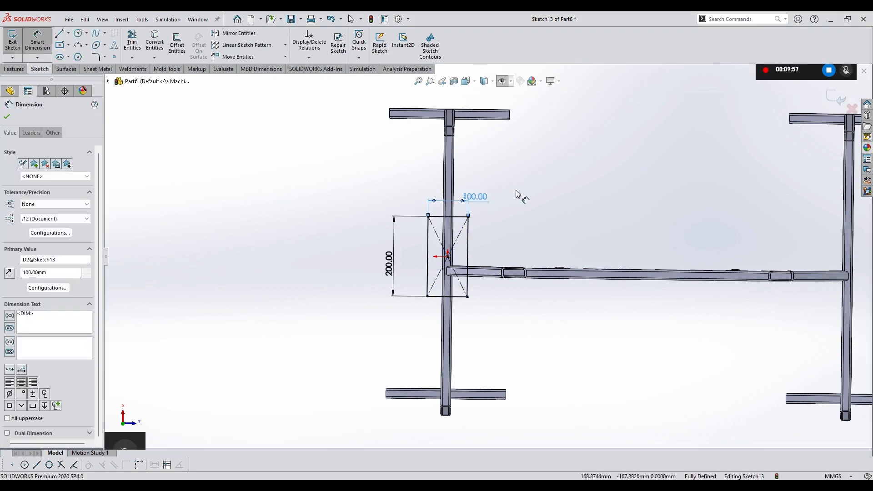
click(517, 191)
Step: Round all four corners of the rectangle with 20 mm sketch fillets
click(101, 56)
click(429, 218)
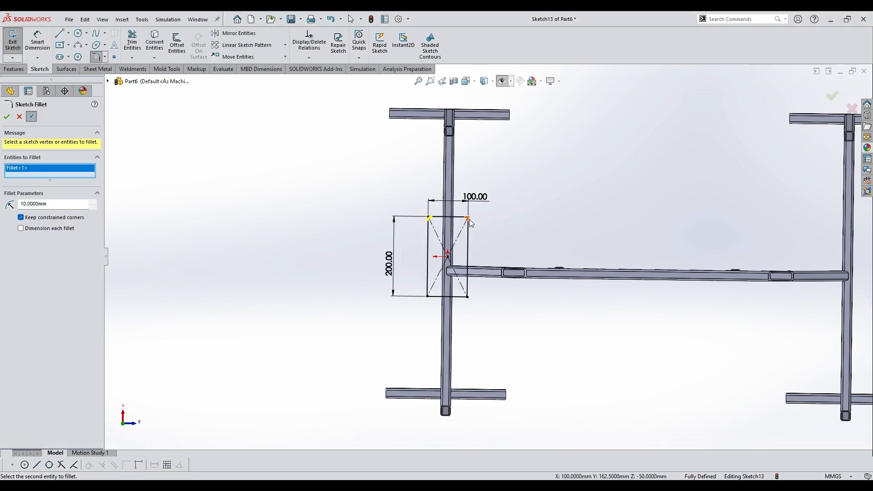
click(467, 218)
click(466, 296)
click(428, 296)
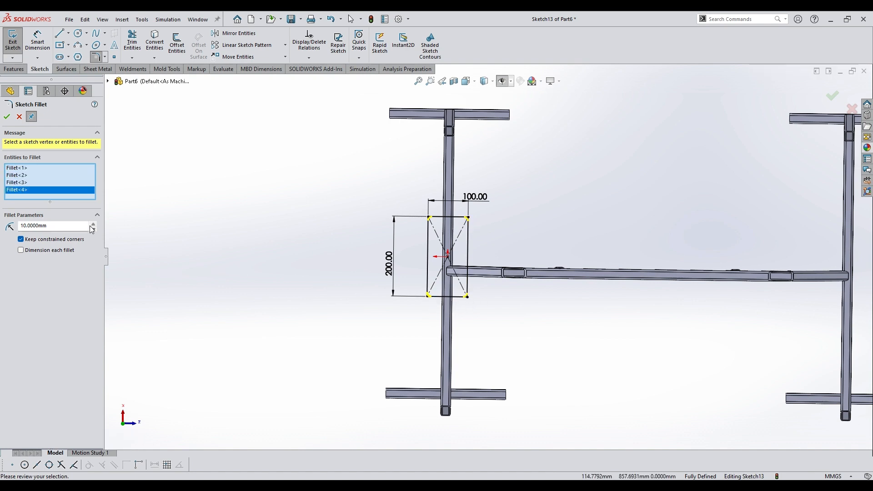
click(6, 120)
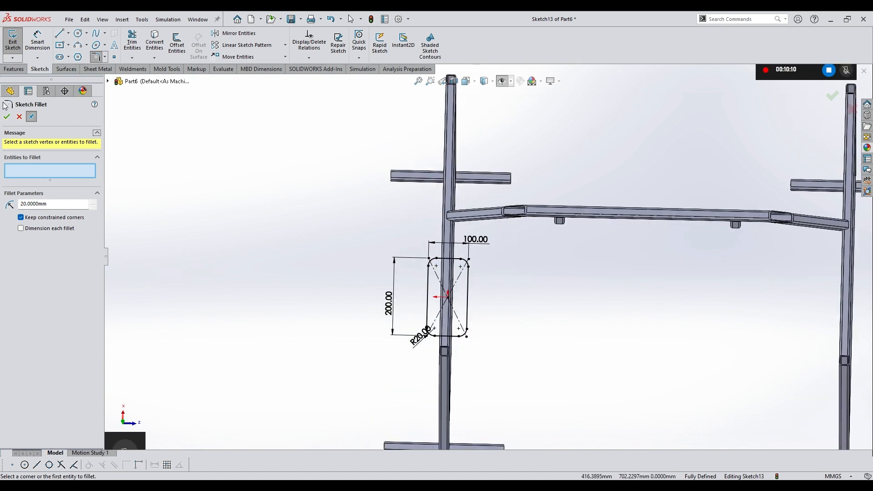
click(6, 117)
Step: Extrude the rounded rectangle 20 mm upward from the crossbar as a plate
middle_drag(370, 241, 402, 241)
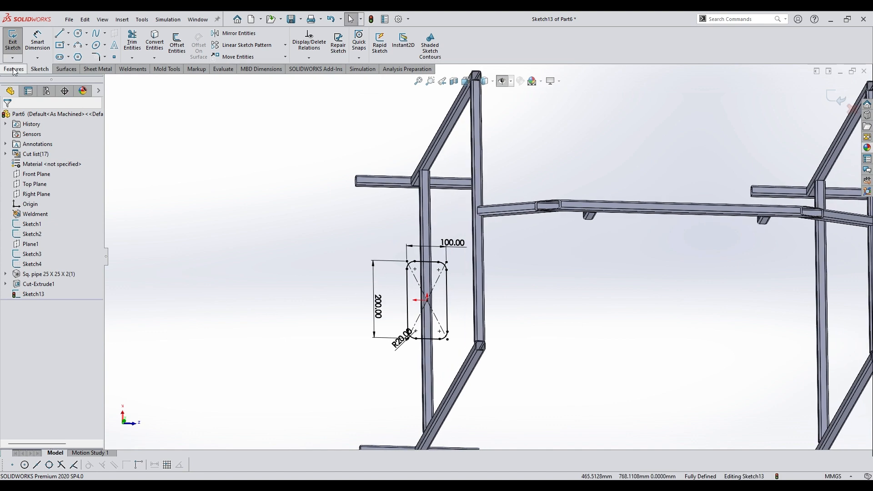
click(15, 69)
click(17, 42)
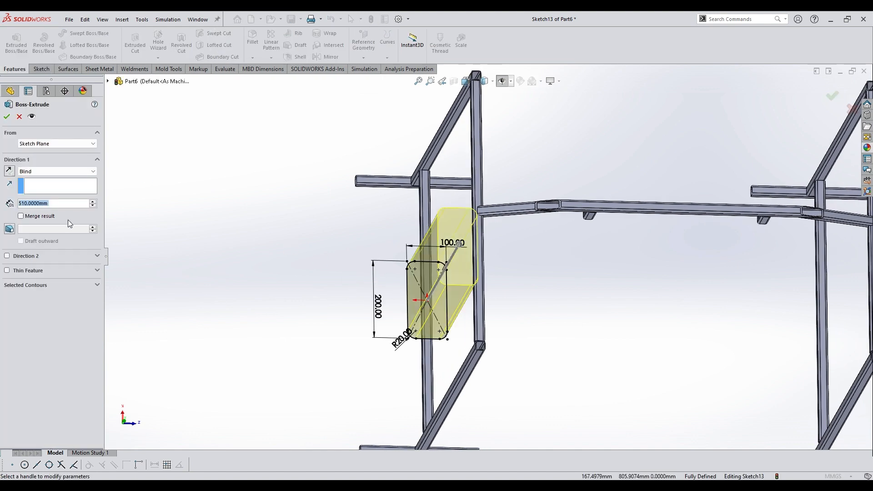
text(20)
middle_drag(327, 343, 396, 234)
scroll(410, 236, up, 2)
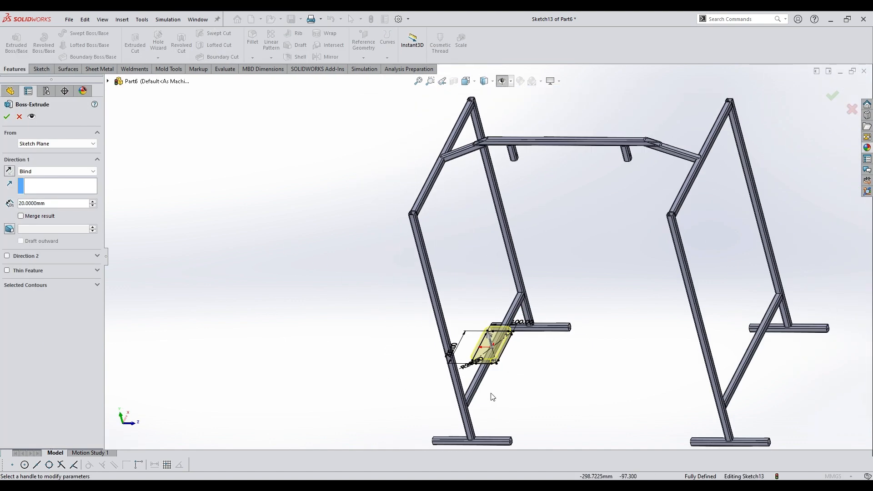
scroll(491, 396, down, 4)
middle_drag(487, 386, 392, 235)
click(8, 120)
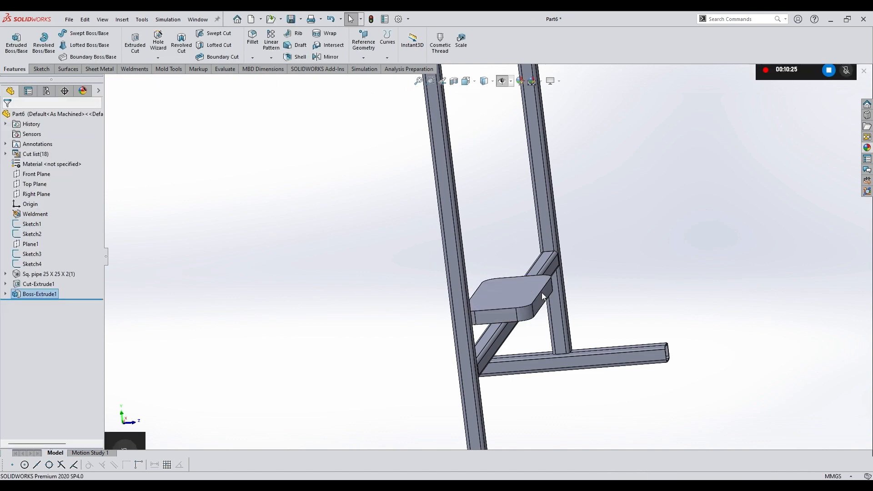
Step: Start a linear pattern of the plate, using a long edge of the end frame's upright post as the direction
mouse_move(541, 293)
middle_down()
mouse_move(569, 307)
mouse_move(550, 285)
middle_up()
scroll(550, 284, up, 3)
scroll(536, 142, up, 1)
middle_drag(535, 145, 317, 67)
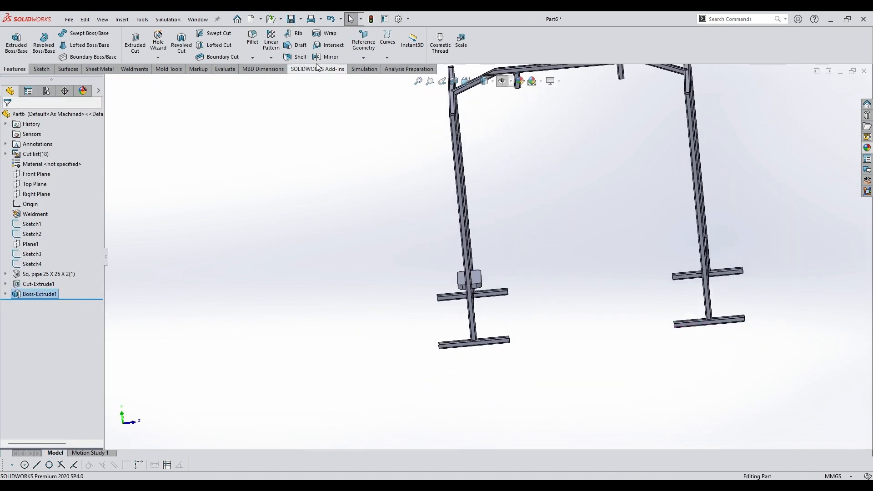
scroll(503, 271, down, 1)
middle_drag(499, 271, 478, 263)
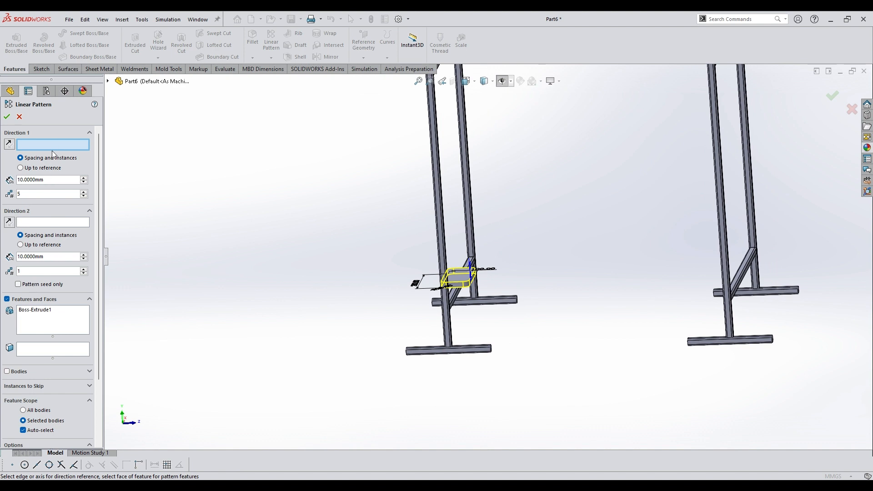
scroll(464, 278, down, 3)
click(416, 219)
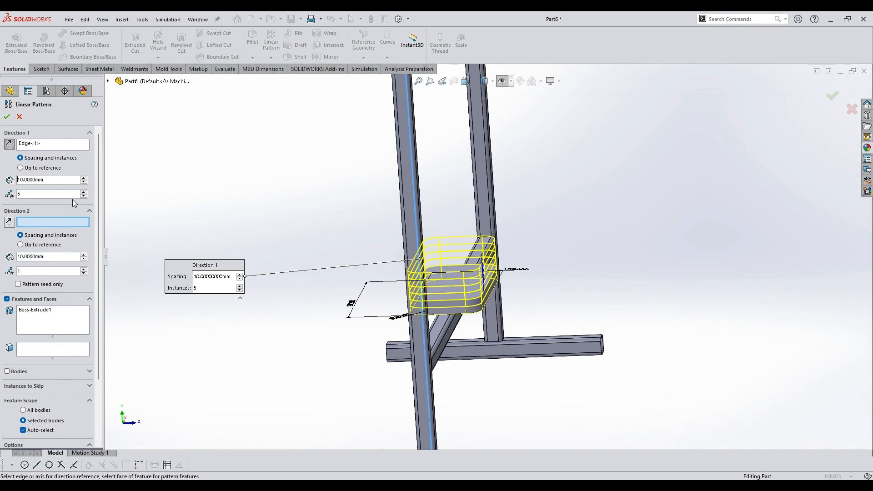
Step: Set the plate pattern to 20 instances
click(83, 192)
scroll(413, 214, up, 6)
middle_drag(413, 214, 473, 230)
middle_drag(409, 265, 354, 263)
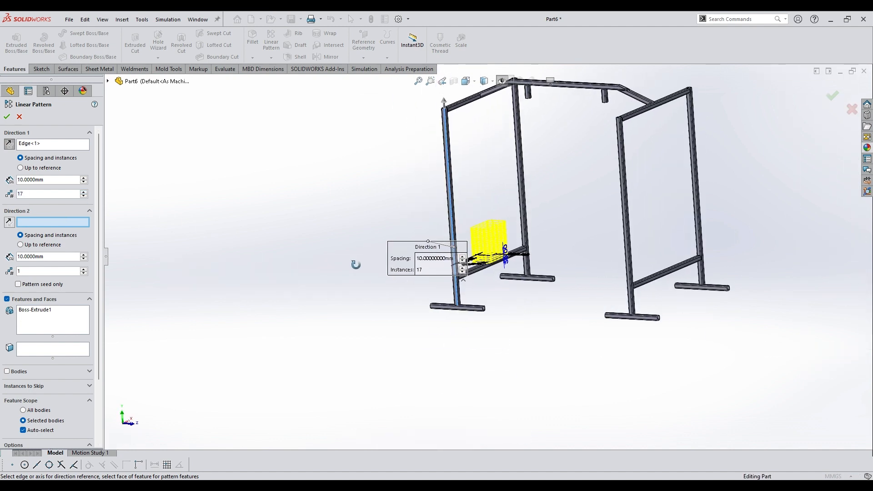
click(84, 192)
double_click(84, 191)
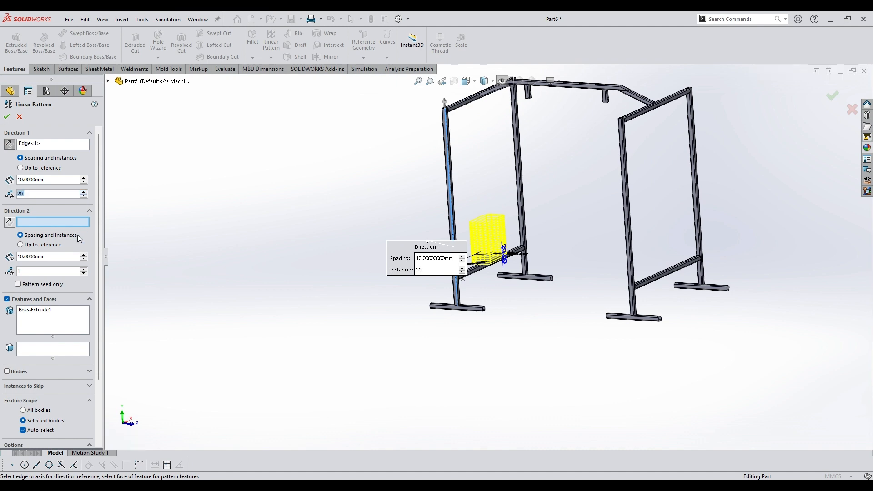
Step: Set the plate pattern's spacing to 11 mm
scroll(525, 261, down, 8)
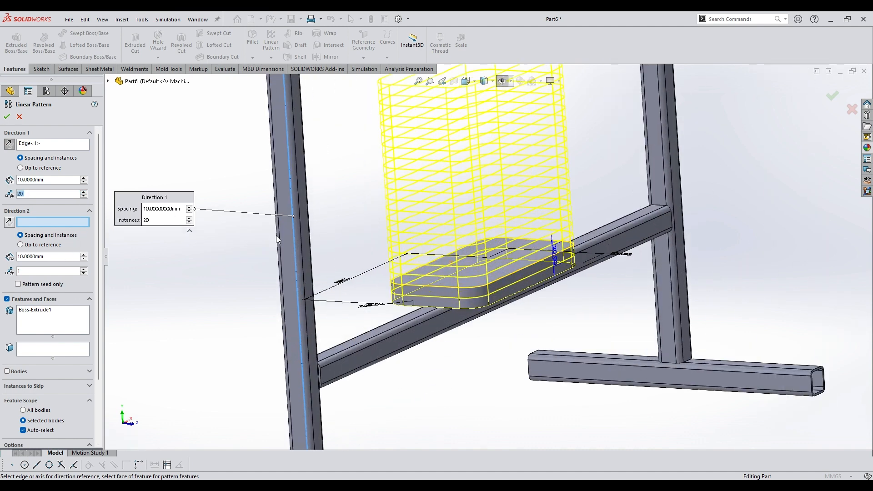
click(57, 181)
text(11)
key(Return)
Step: Switch the linear pattern from the extrude feature to the plate's body and apply it
scroll(469, 276, down, 8)
scroll(465, 276, up, 10)
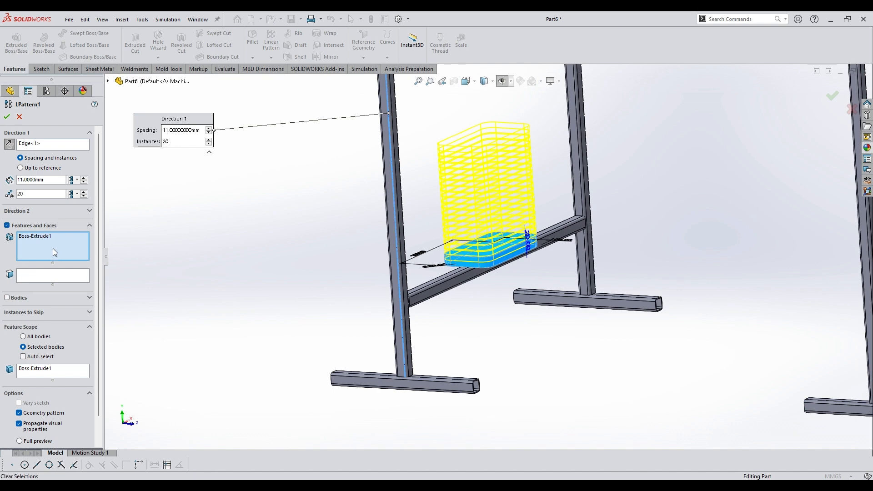
click(7, 298)
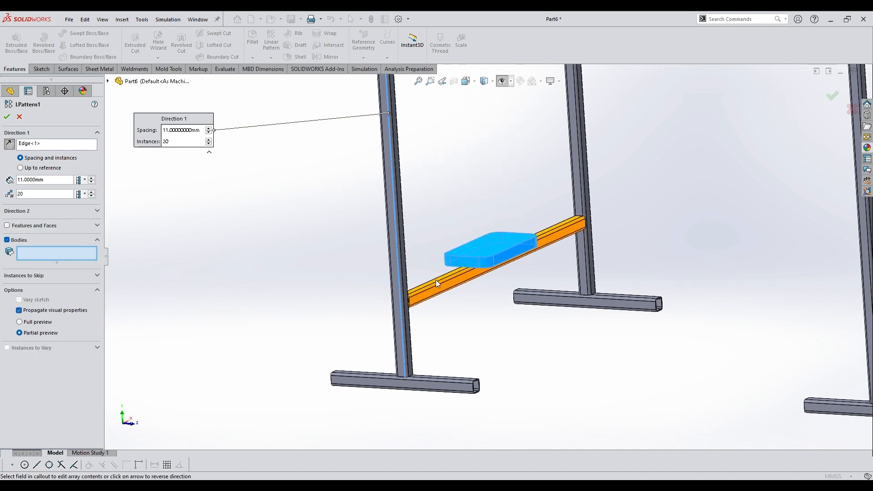
click(480, 247)
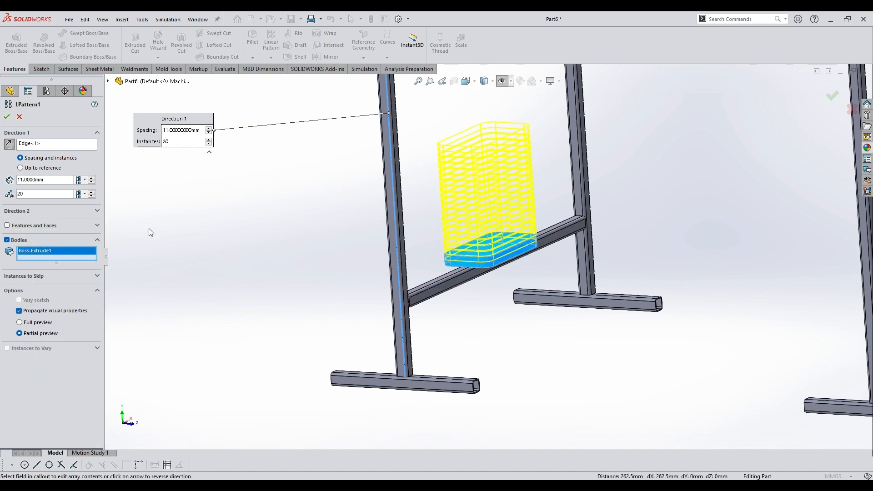
click(7, 116)
Step: Start a sketch on the top face of the opposite end frame's lower crossbar
scroll(418, 233, up, 2)
scroll(500, 210, down, 5)
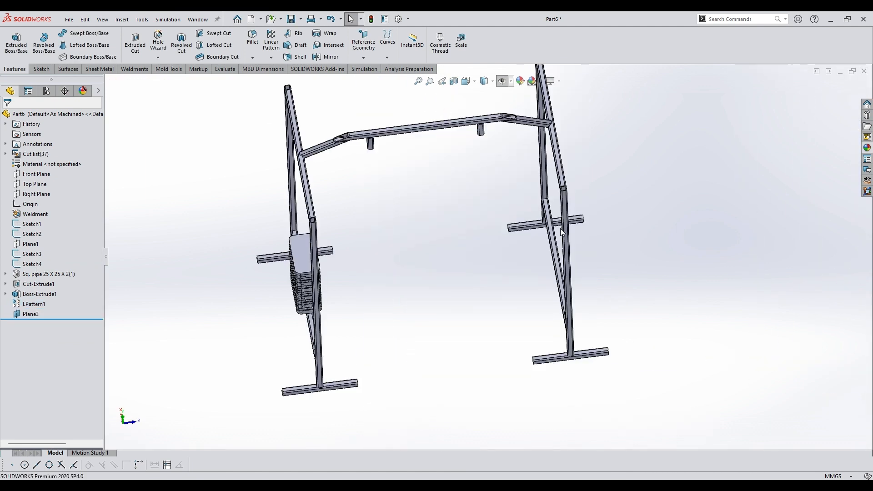
scroll(560, 228, down, 5)
click(534, 247)
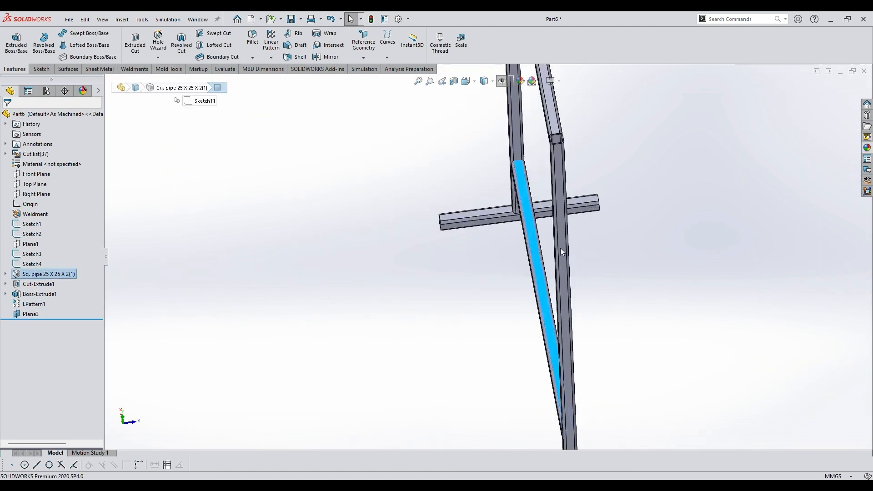
click(577, 234)
click(59, 45)
scroll(497, 296, up, 5)
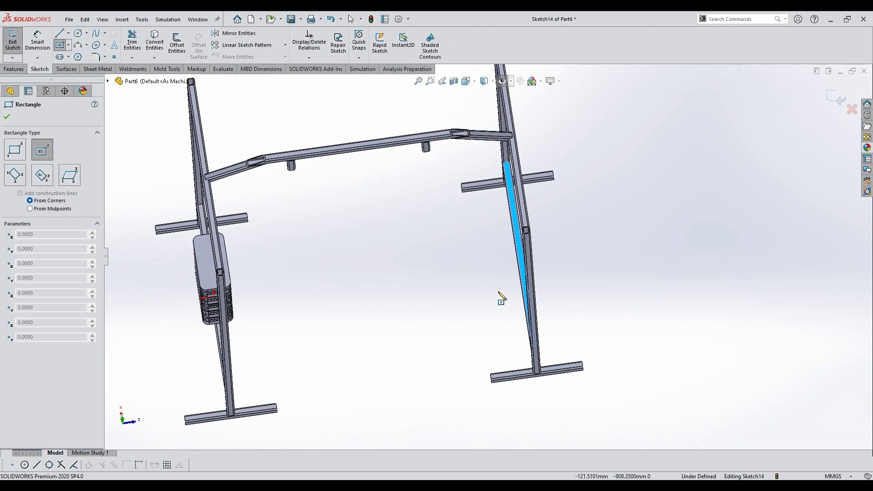
Step: Draw a centerline about 1008 mm long from the origin to the opposite end frame's crossbar
click(68, 34)
click(81, 54)
scroll(520, 226, down, 2)
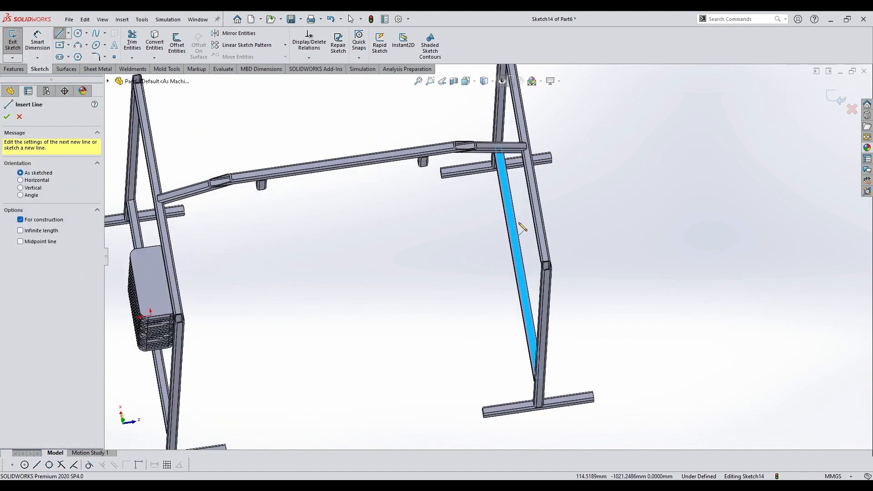
key(space)
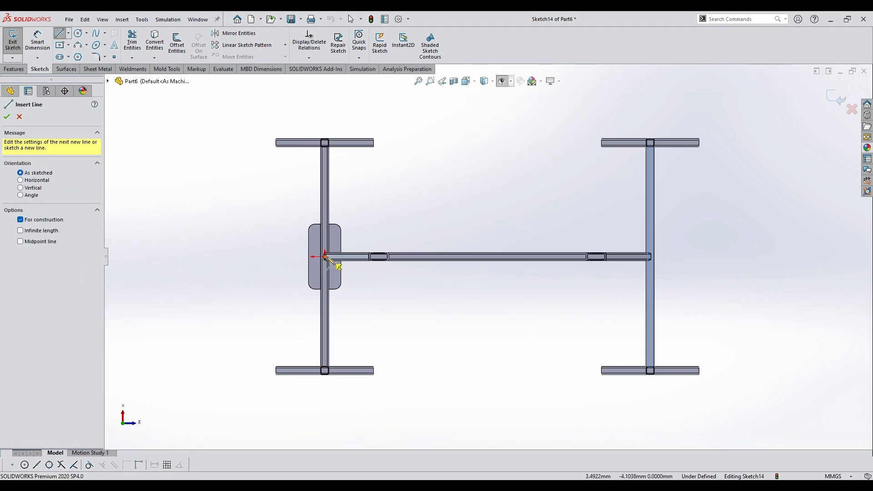
click(326, 256)
scroll(651, 260, down, 2)
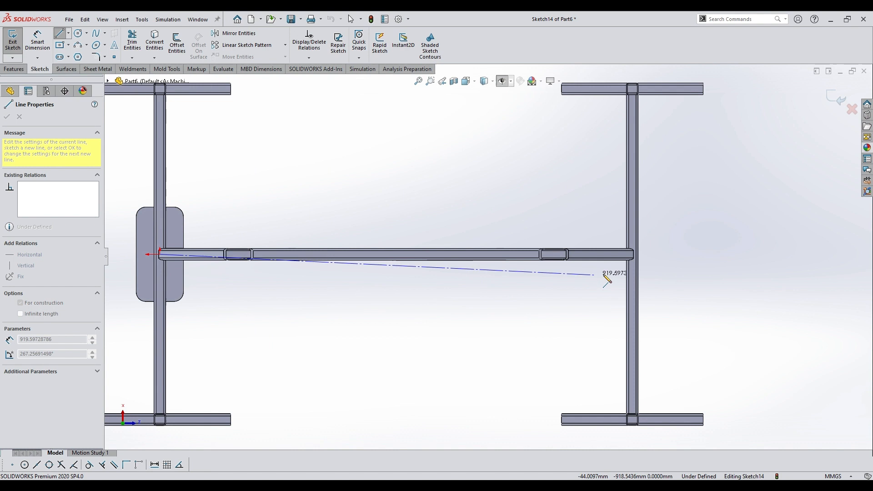
click(637, 255)
key(Escape)
Step: Delete the long centerline from the crossbar sketch
scroll(625, 286, down, 1)
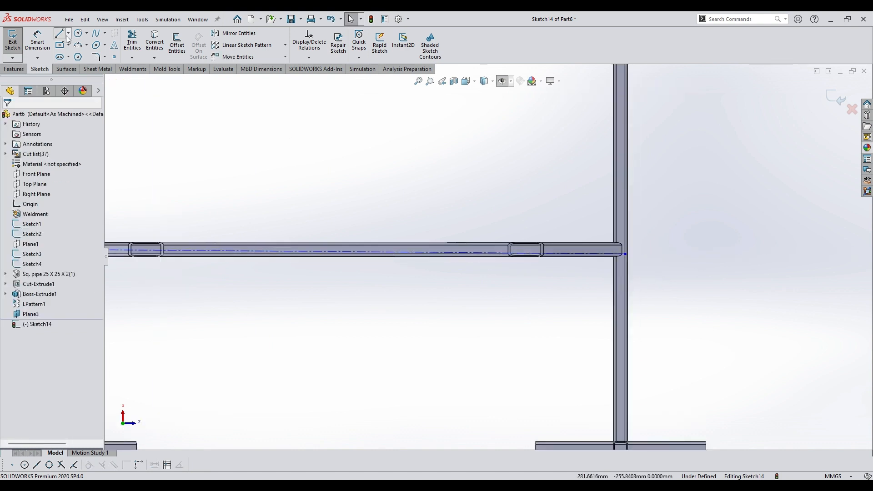
middle_drag(453, 275, 593, 296)
scroll(598, 303, down, 2)
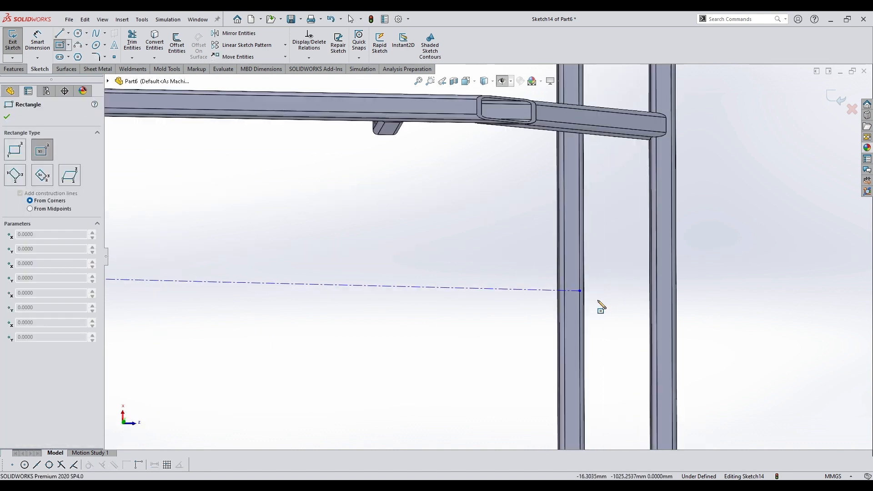
key(Escape)
click(467, 287)
key(Delete)
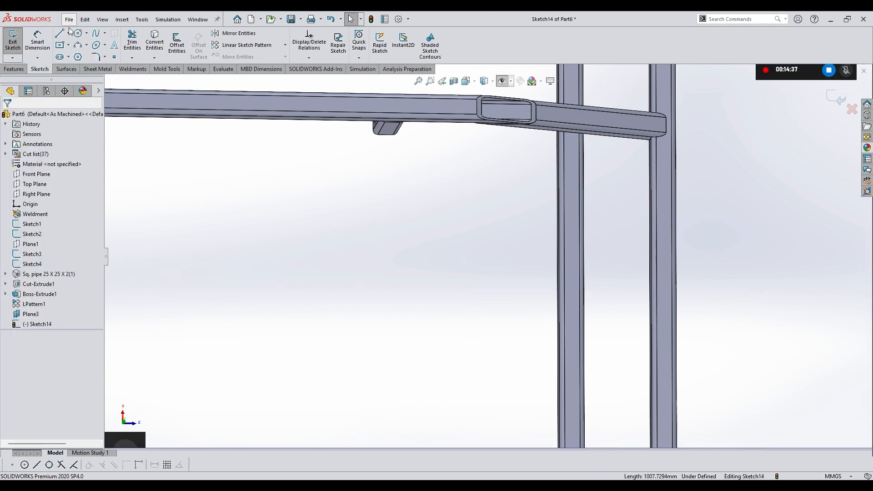
Step: Draw a centerline along the middle of the opposite end frame's lower crossbar, from one end of the bar to the other
scroll(542, 133, up, 2)
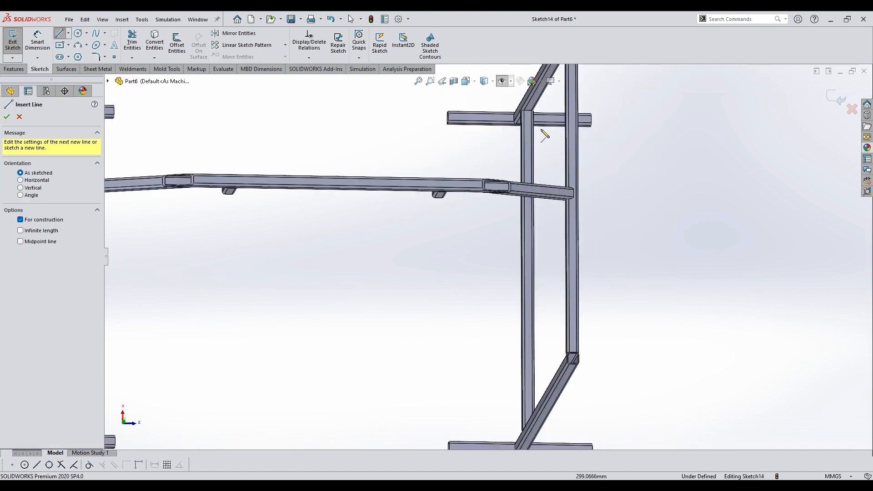
scroll(543, 132, down, 2)
click(520, 123)
scroll(523, 239, up, 4)
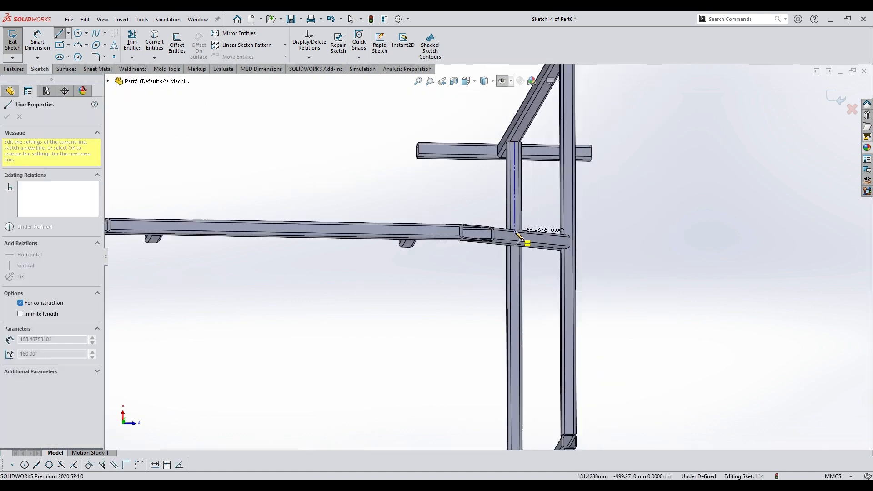
middle_drag(498, 348, 498, 377)
scroll(498, 372, down, 6)
click(483, 332)
key(Escape)
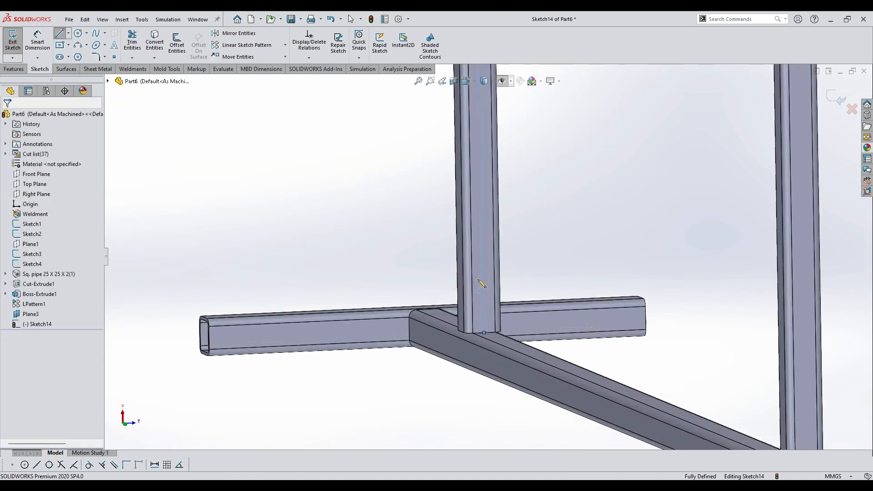
Step: Draw a center rectangle about 88.5 mm wide, centred on the crossbar centerline's midpoint
click(59, 45)
scroll(440, 217, up, 7)
middle_drag(487, 183, 473, 178)
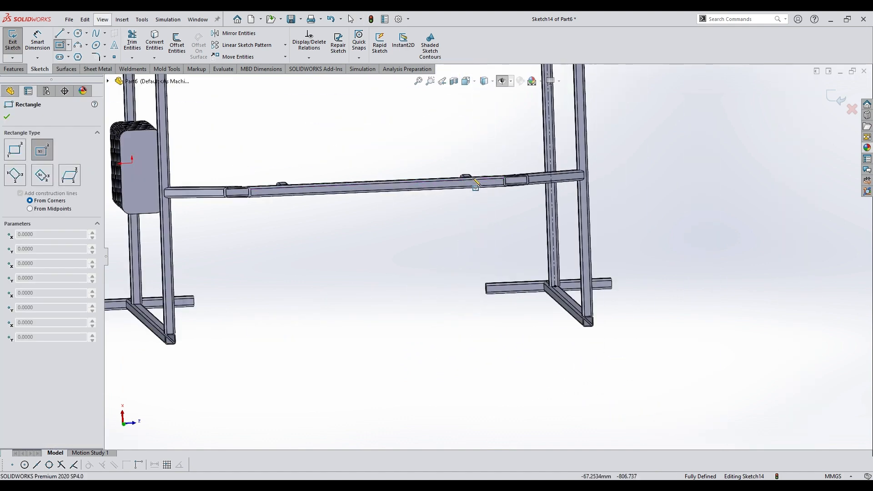
click(550, 145)
click(570, 182)
Step: Dimension the rectangle 200 mm long along the crossbar and 100 mm wide across it
click(37, 42)
scroll(544, 182, up, 2)
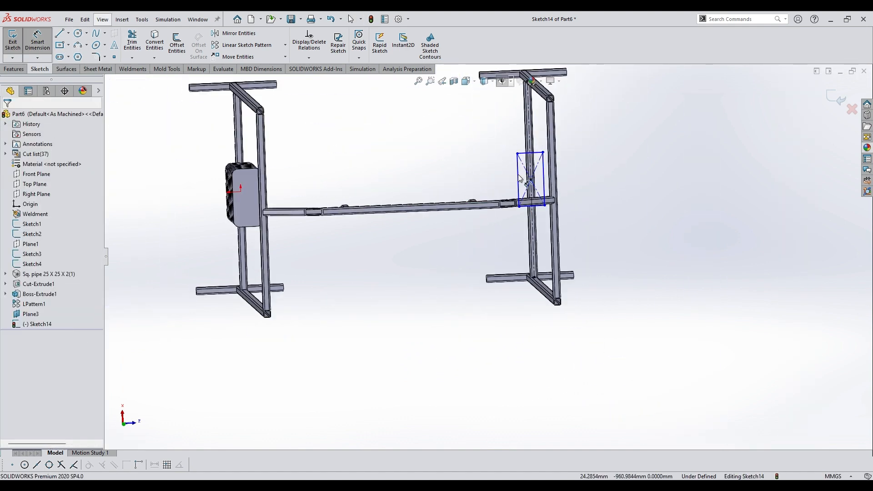
click(518, 177)
click(495, 177)
text(200)
key(Return)
scroll(562, 158, down, 5)
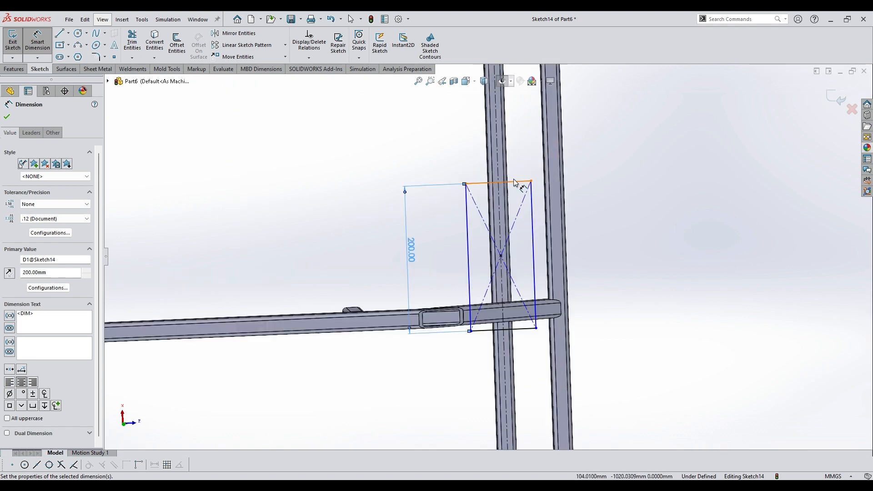
click(515, 183)
click(523, 174)
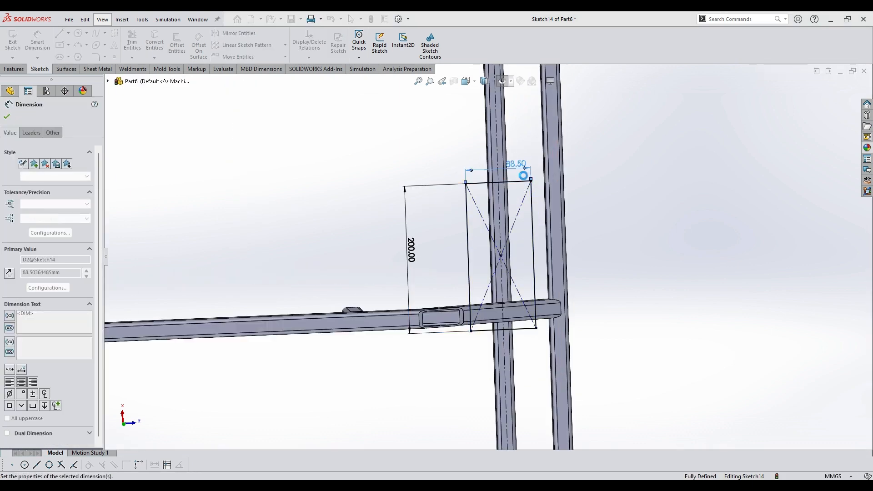
text(100)
key(Return)
Step: Round all four corners of the rectangle with 20 mm sketch fillets
scroll(518, 174, up, 3)
click(96, 57)
click(472, 214)
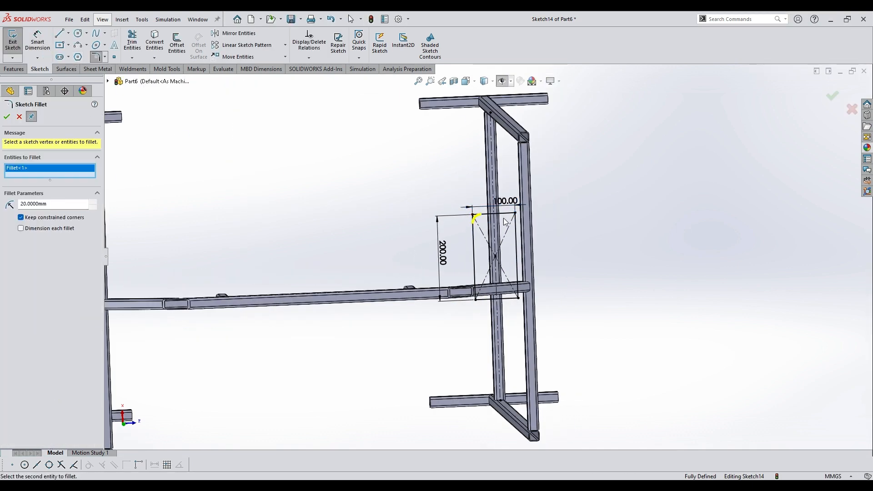
click(515, 214)
click(476, 298)
click(519, 298)
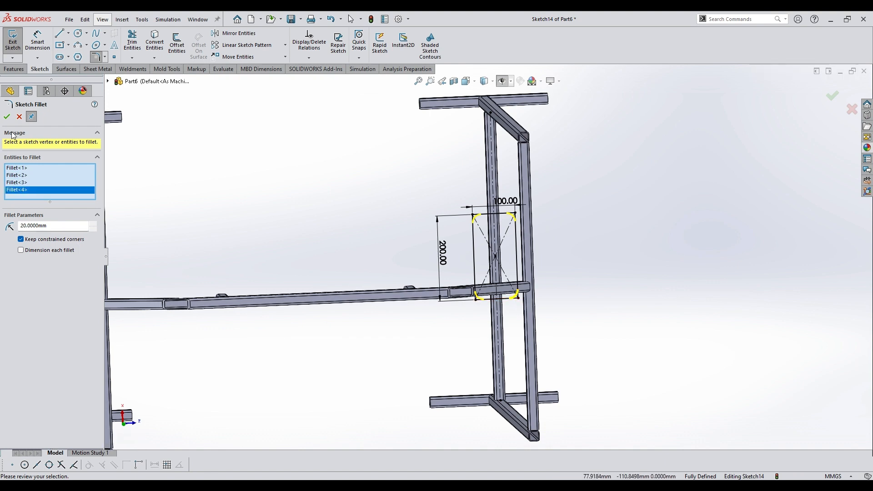
click(7, 117)
scroll(387, 266, up, 3)
click(7, 117)
Step: Extrude the rounded rectangle into a plate on the opposite end frame's lower crossbar
middle_drag(454, 259, 405, 213)
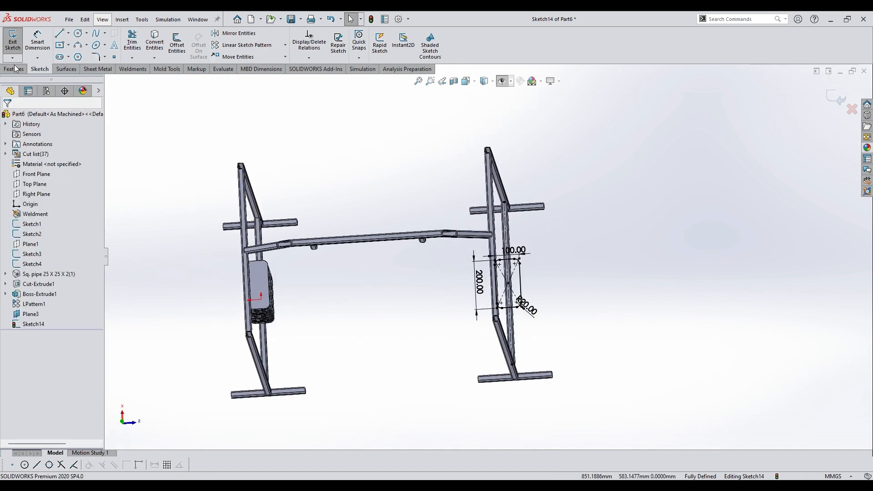
click(14, 69)
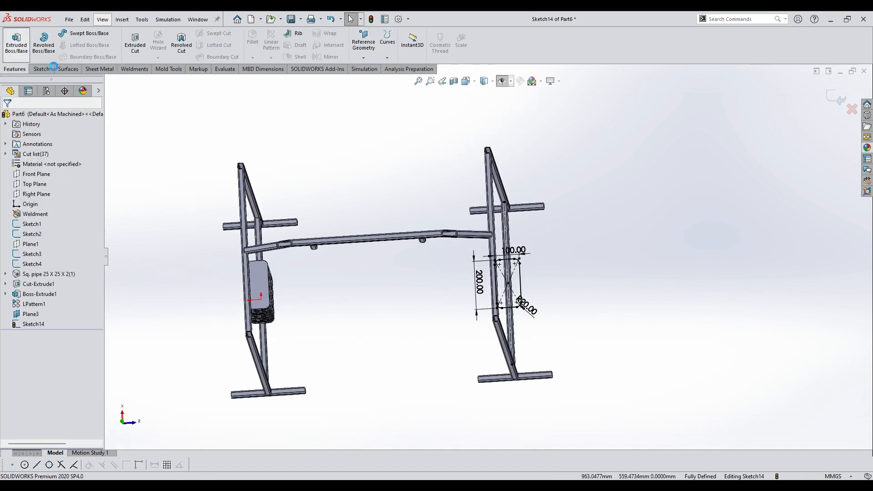
click(16, 41)
click(7, 117)
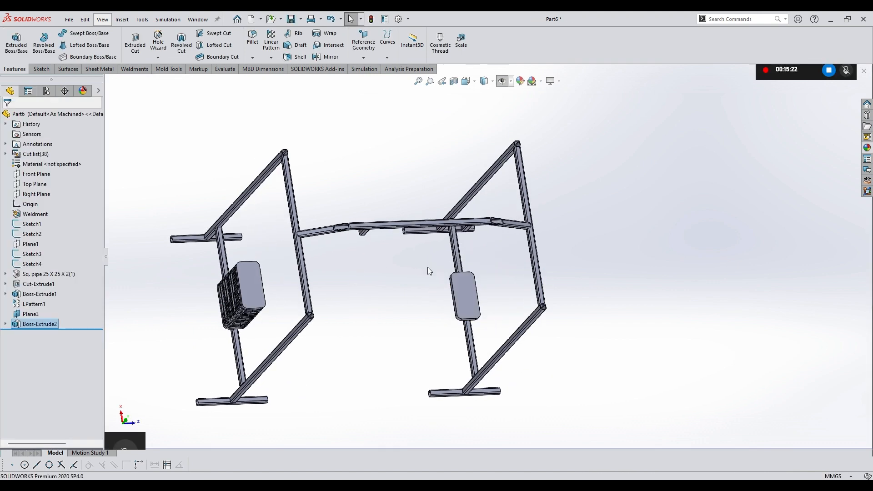
Step: Create a linear pattern of the new plate's extrude feature along the upright's edge with 11 mm spacing and 20 instances
middle_drag(346, 101, 327, 50)
click(270, 41)
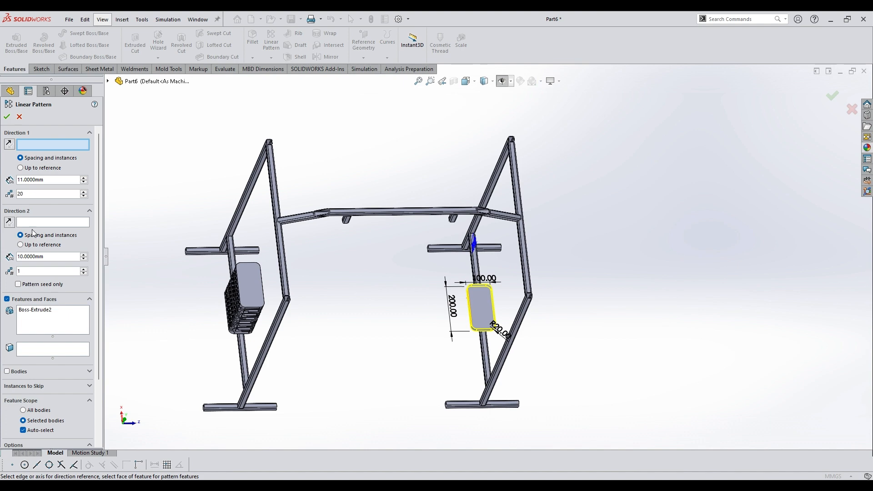
click(7, 372)
click(472, 323)
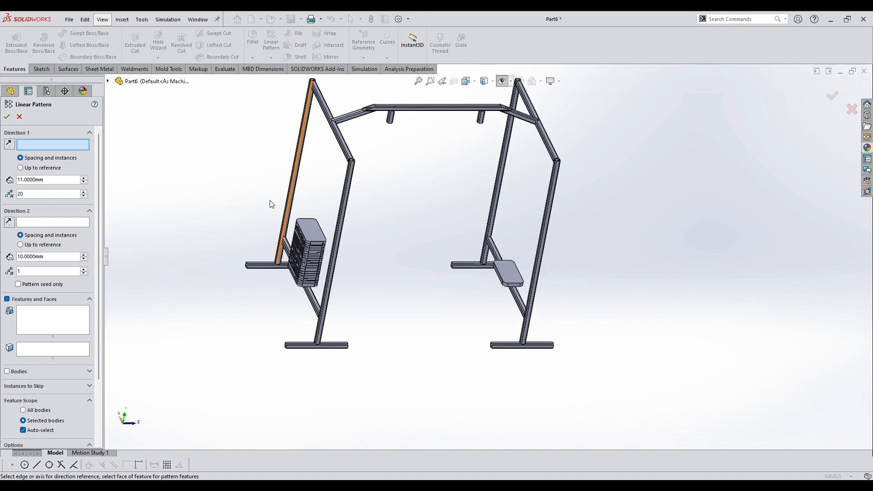
scroll(528, 241, up, 5)
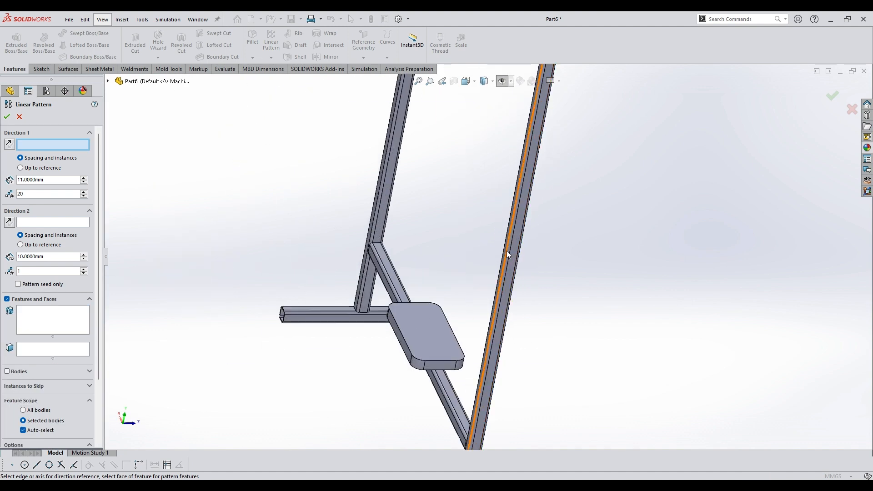
click(510, 253)
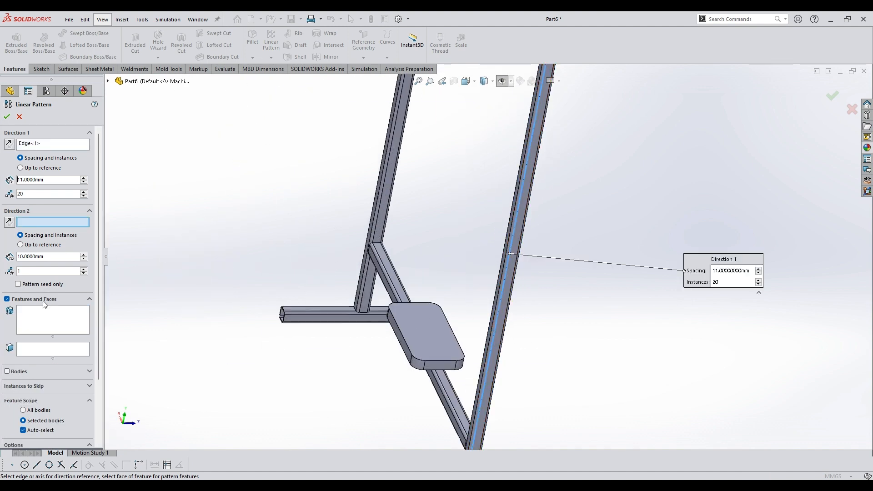
click(49, 326)
click(405, 322)
scroll(155, 298, up, 3)
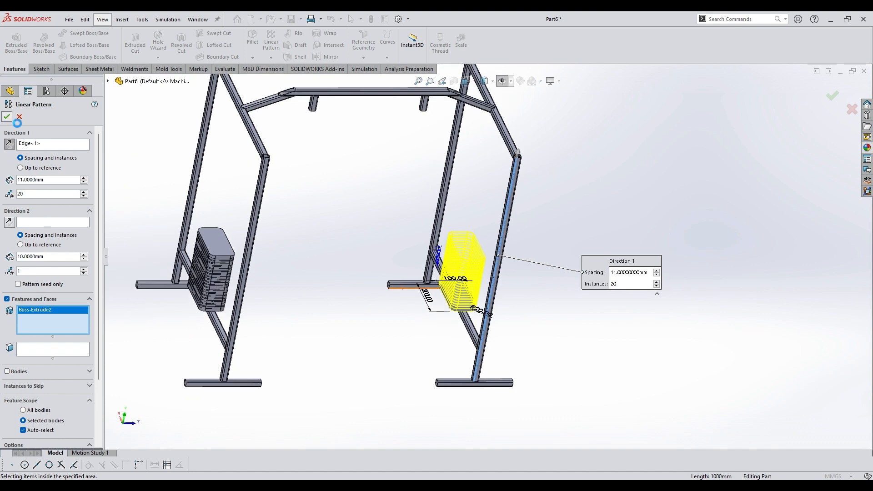
click(8, 117)
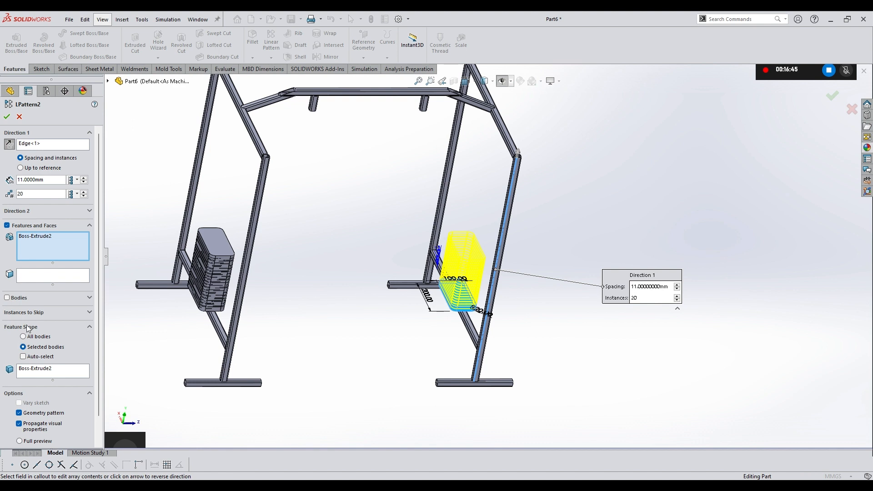
Step: Change the second stack's linear pattern to copy the plate's solid body instead of the feature, and apply it
click(7, 298)
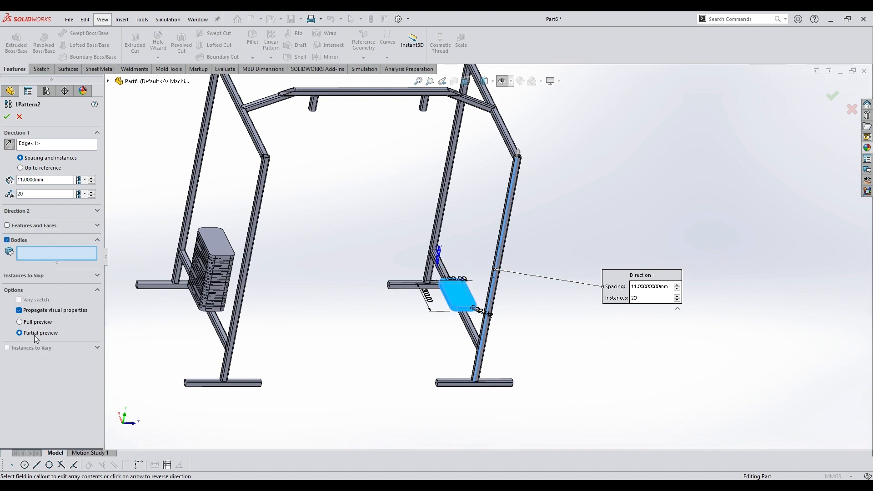
click(468, 293)
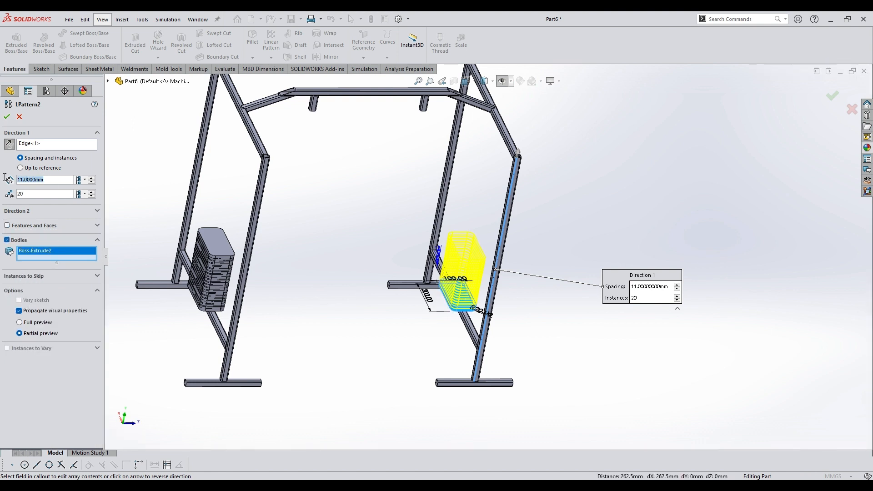
click(7, 117)
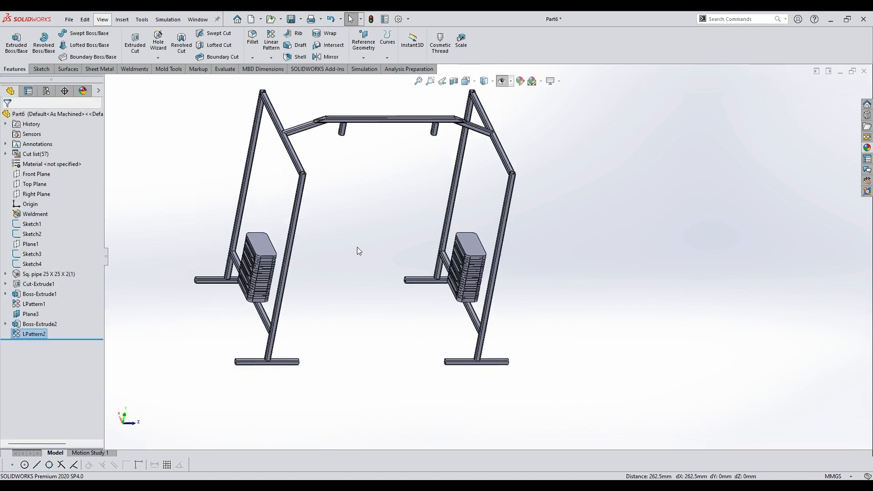
Step: Clear the pattern from the appearance selection and apply a dark grey color (RGB 64, 64, 64) to the whole part
middle_drag(357, 249, 418, 221)
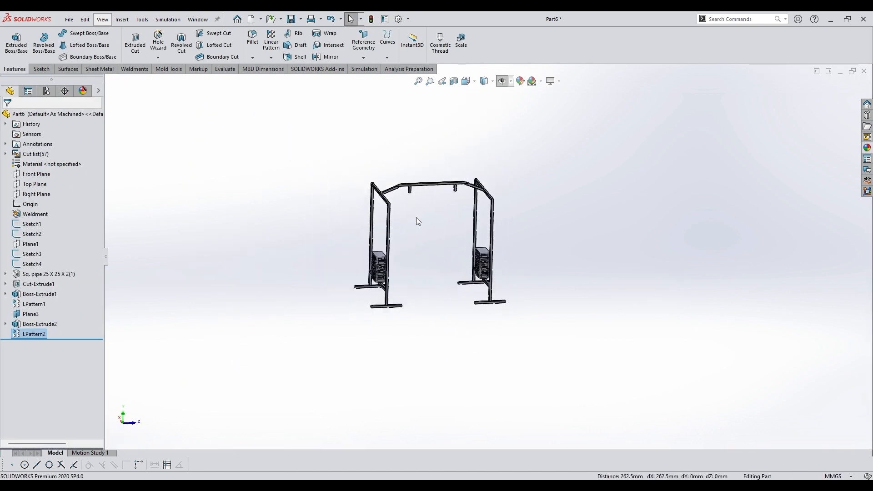
key(f)
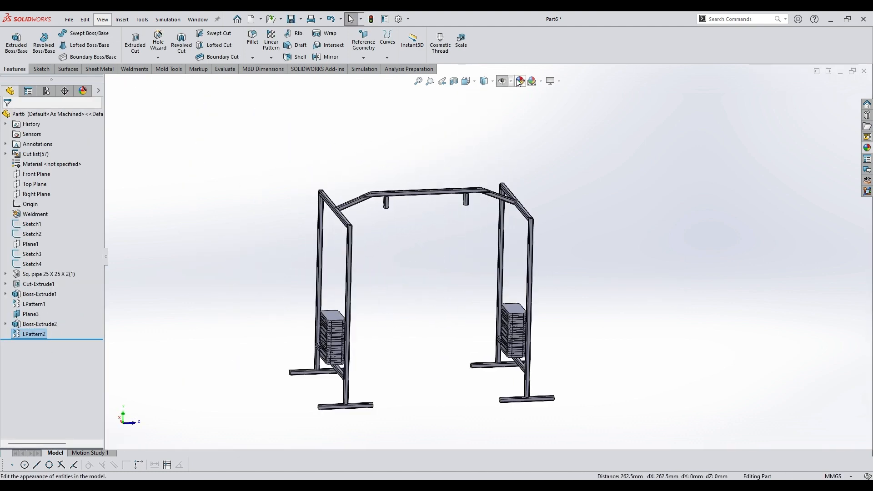
right_click(51, 187)
click(59, 193)
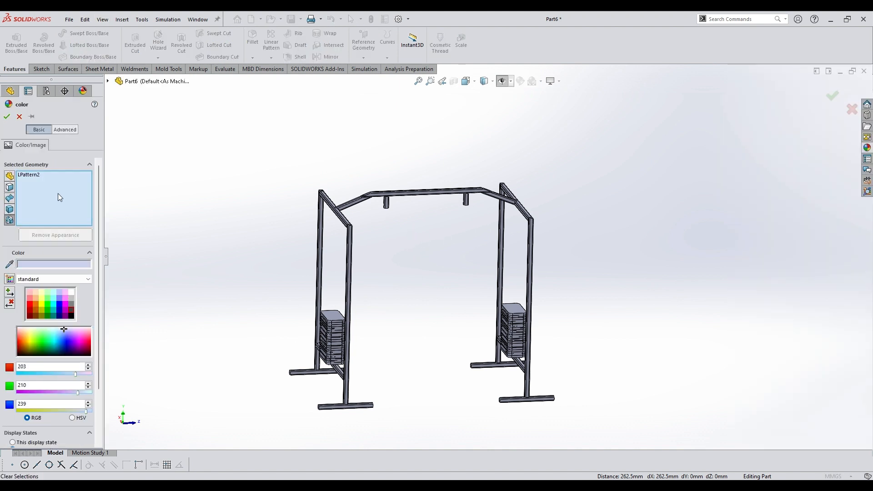
click(10, 262)
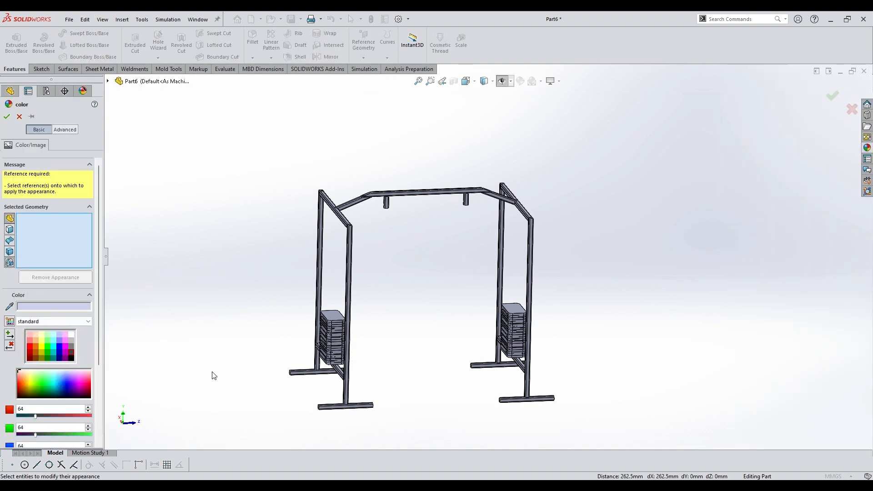
click(313, 334)
click(7, 116)
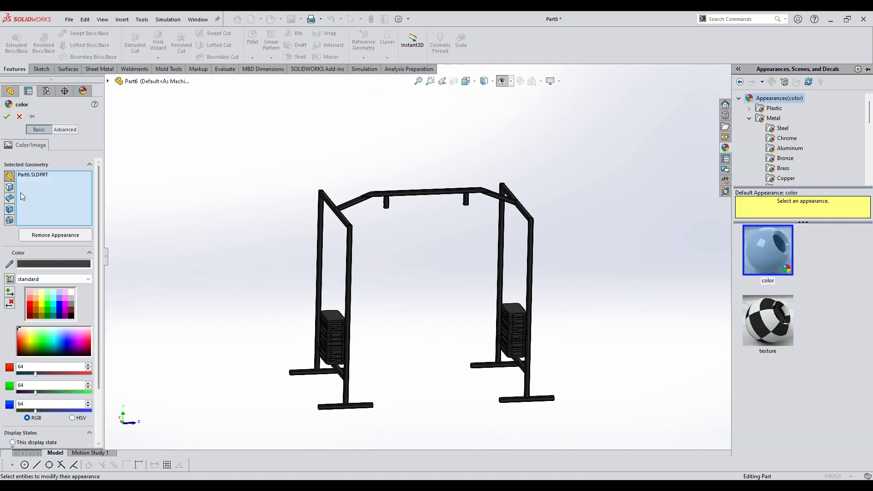
Step: Try cyan (RGB 0, 255, 255) as the whole part's color, and clear the part from the appearance selection
scroll(54, 312, down, 3)
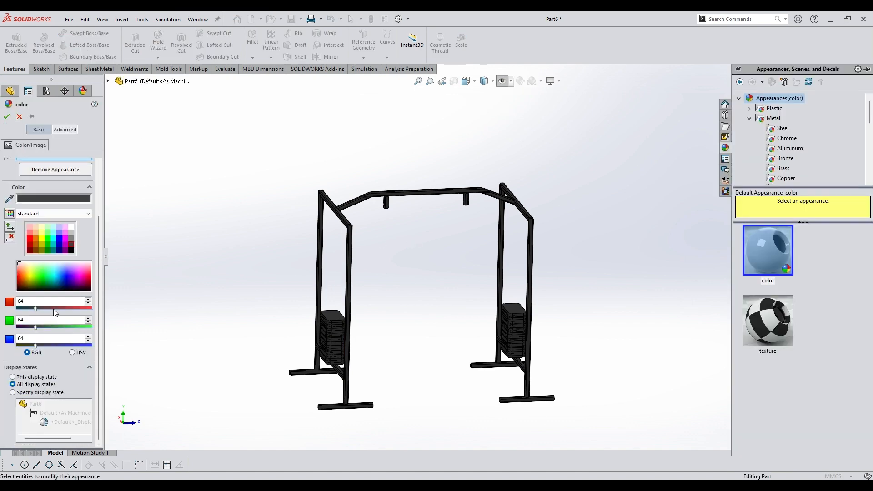
click(51, 242)
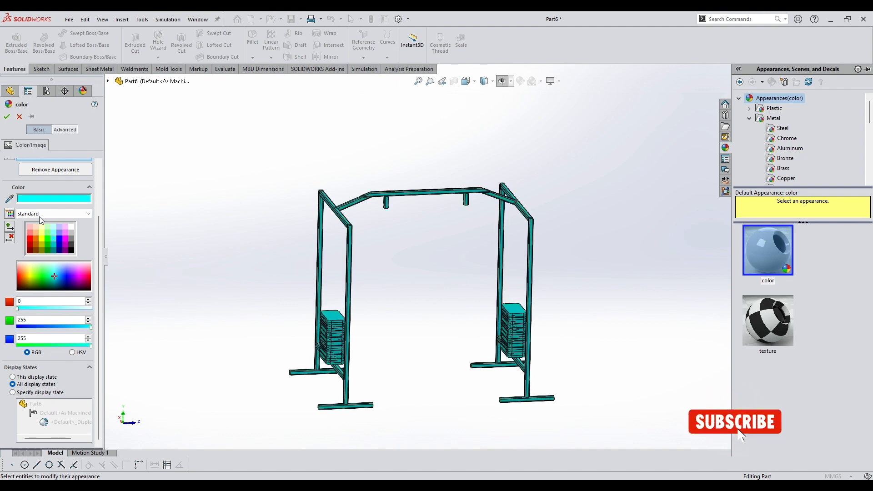
scroll(59, 259, up, 3)
key(Delete)
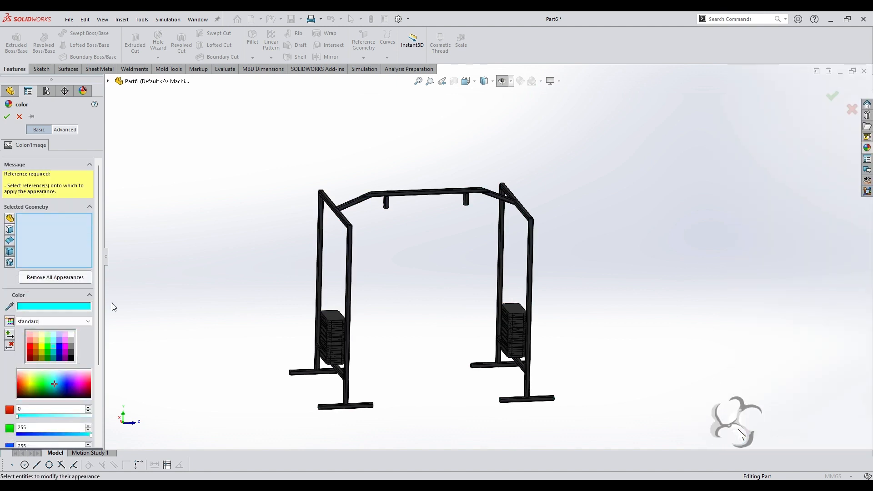
Step: Apply white (RGB 255, 255, 255) to the frame's pipe bodies, leaving the plates out of the selection
middle_drag(112, 303, 319, 355)
click(72, 334)
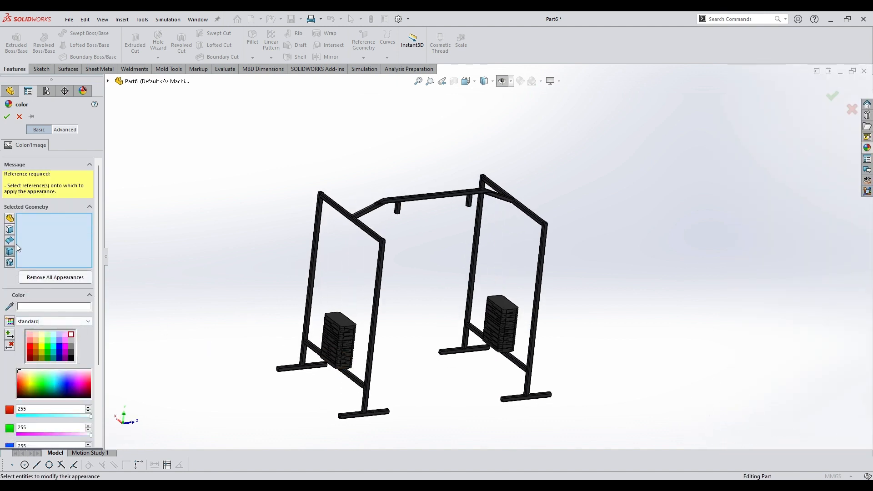
click(358, 219)
mouse_move(448, 311)
middle_down()
mouse_move(390, 300)
mouse_move(448, 300)
middle_up()
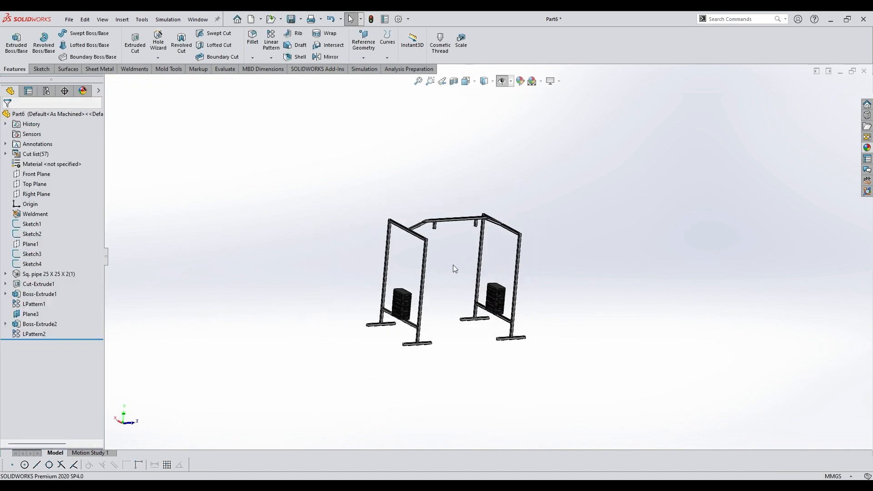
Step: Start a sketch on the top face of the uppermost plate in the first stack
middle_drag(452, 264, 322, 406)
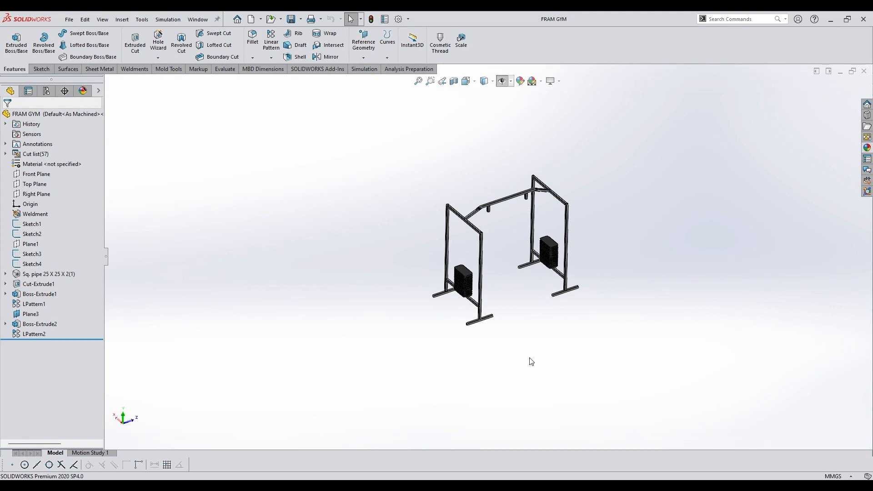
scroll(541, 251, down, 7)
click(223, 350)
click(253, 327)
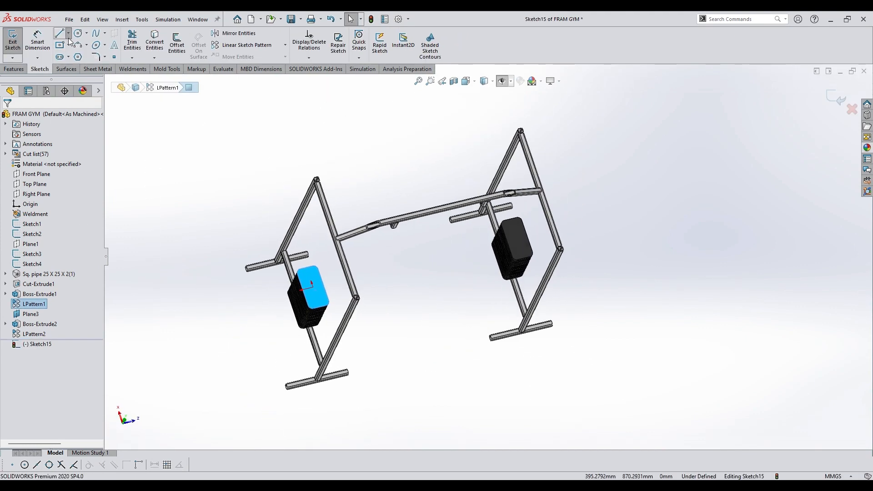
Step: Draw a centerline lengthwise across the plate's top face between the midpoints of its two short edges
click(59, 34)
scroll(288, 254, down, 5)
click(339, 285)
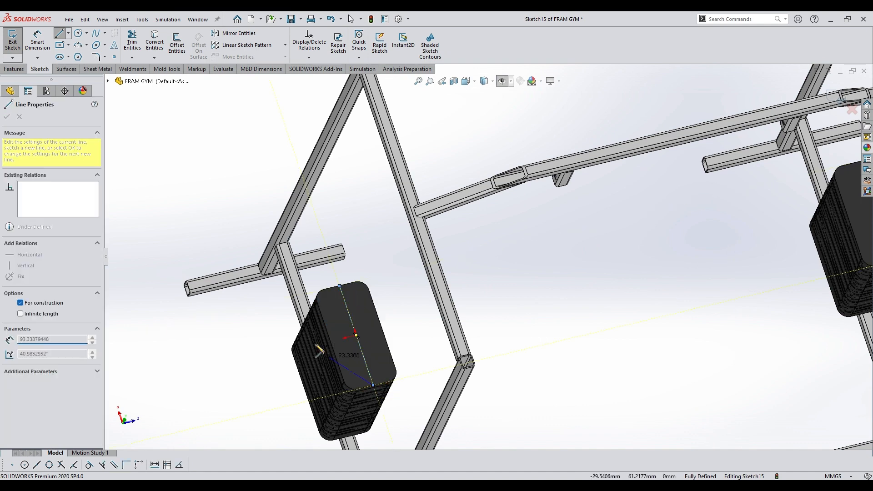
key(Escape)
Step: Draw a circle of about 9.5 mm radius on the plate's centerline, about 42 mm from the origin
click(78, 33)
scroll(289, 276, down, 2)
click(376, 332)
click(380, 338)
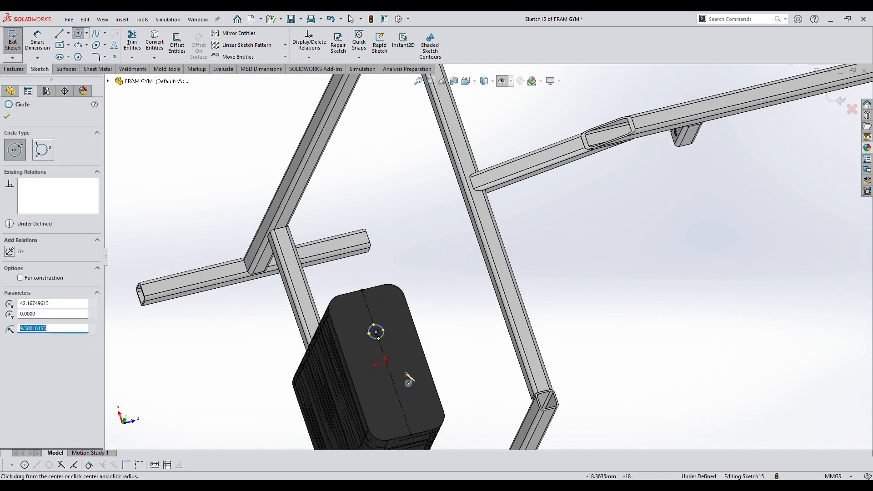
Step: Draw a second circle of about 20.8 mm diameter on the plate's centerline, about 42 mm beyond the origin from the first circle
click(397, 393)
click(404, 396)
key(Escape)
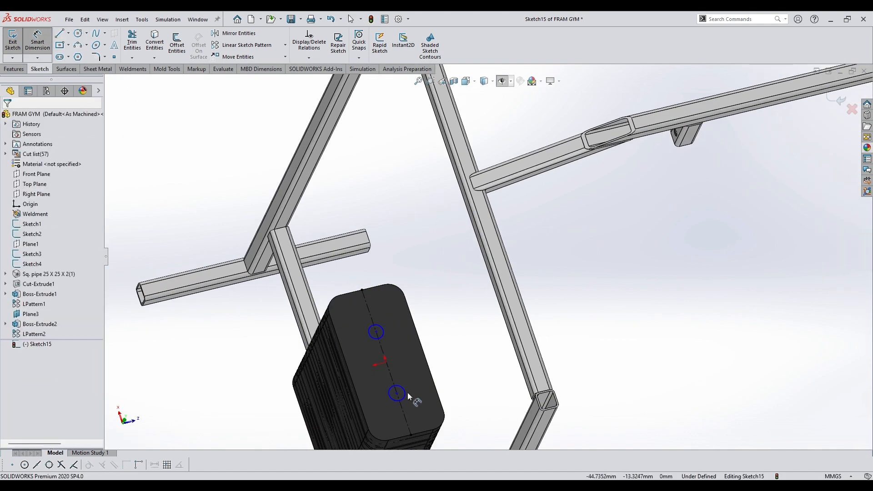
Step: Dimension the second circle's diameter and set it to 20 mm
click(405, 393)
click(418, 388)
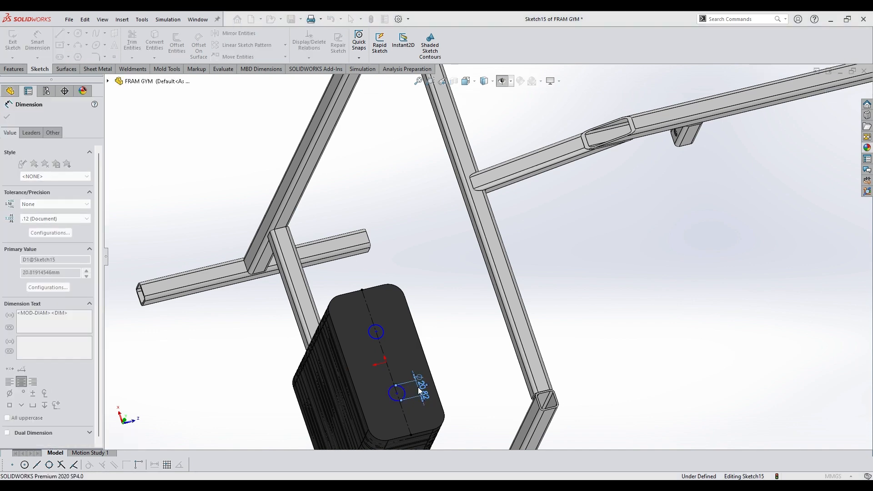
text(20)
key(Return)
Step: Add an Equal relation between the two circles on the plate's top face
scroll(423, 390, down, 3)
click(407, 356)
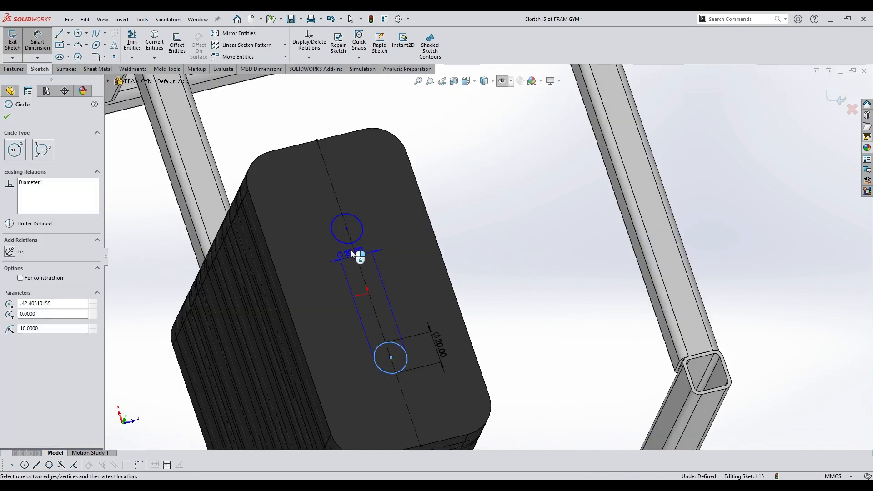
key(Escape)
ctrl+click(346, 244)
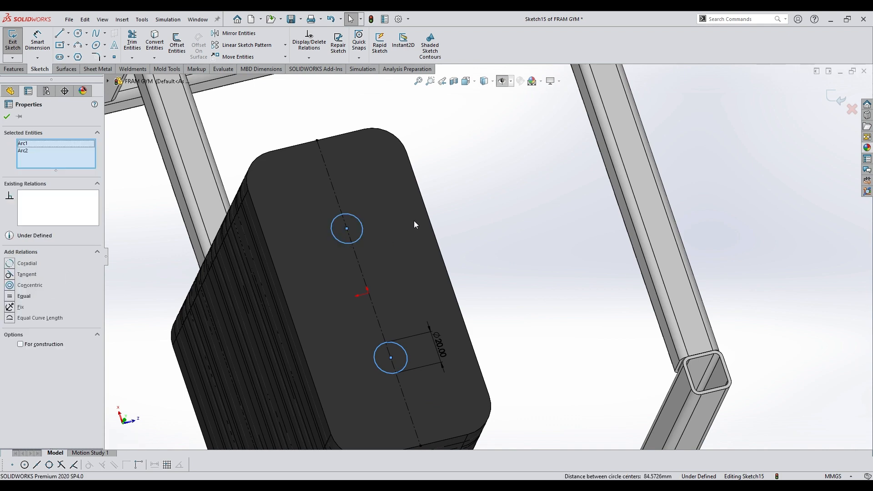
click(415, 201)
scroll(517, 278, up, 2)
click(7, 117)
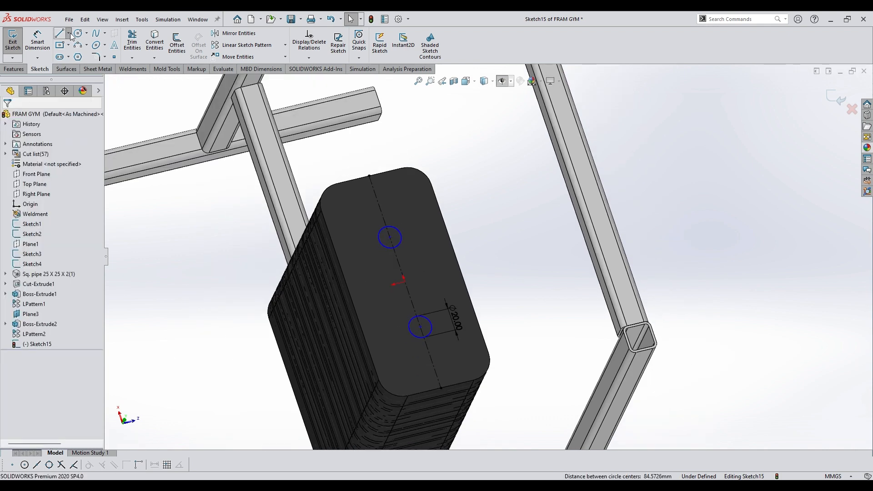
Step: Draw a centerline from the origin to the plate's long edge and make the two circles symmetric about it
click(60, 34)
drag(405, 281, 459, 269)
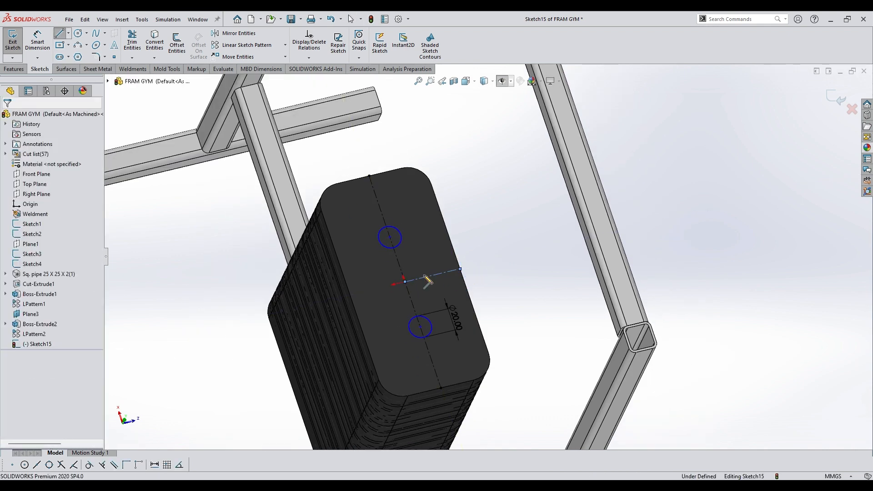
click(429, 320)
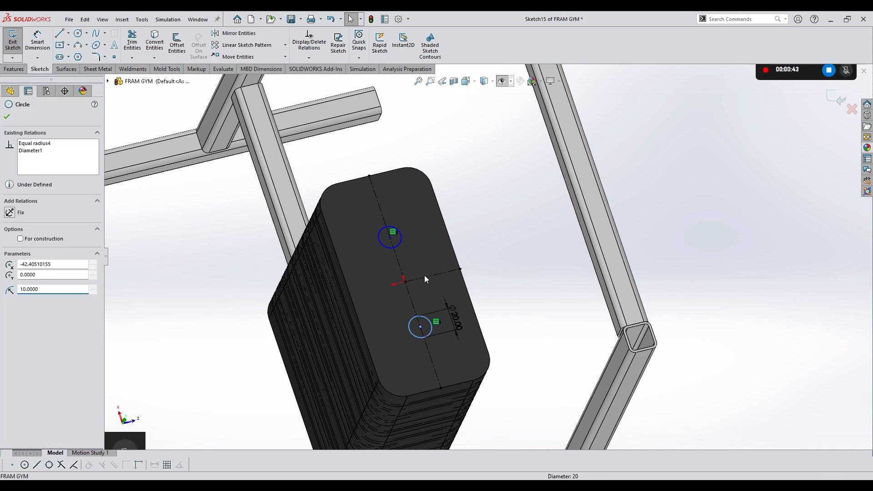
ctrl+click(424, 277)
ctrl+click(400, 241)
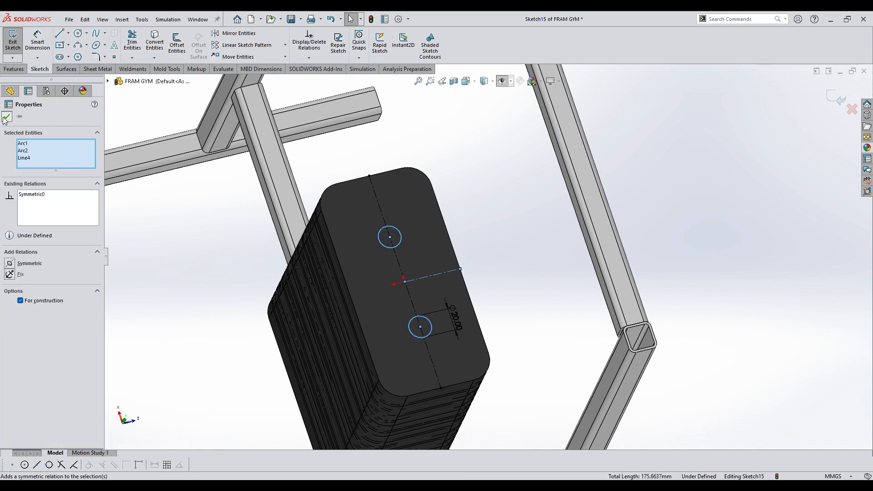
click(6, 117)
Step: Dimension the distance from the second circle's center to the plate's nearest short edge
scroll(293, 260, up, 3)
scroll(448, 261, up, 1)
click(41, 44)
scroll(440, 304, down, 5)
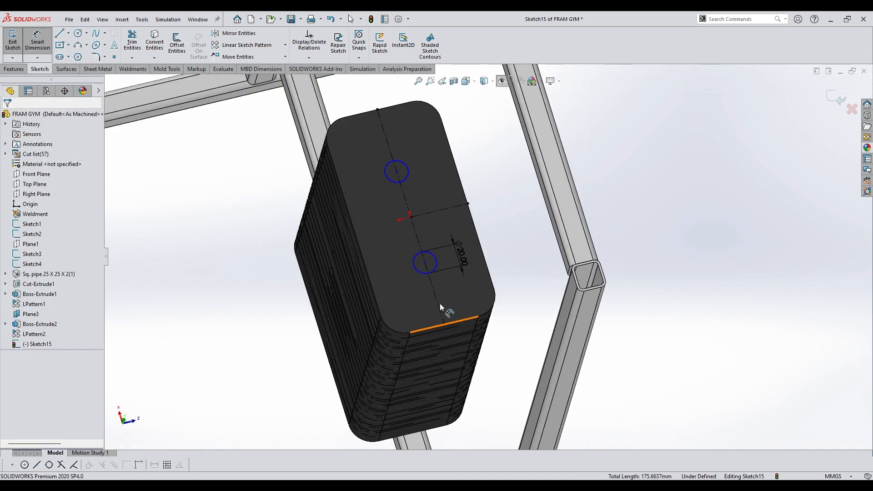
click(429, 256)
click(455, 331)
click(416, 310)
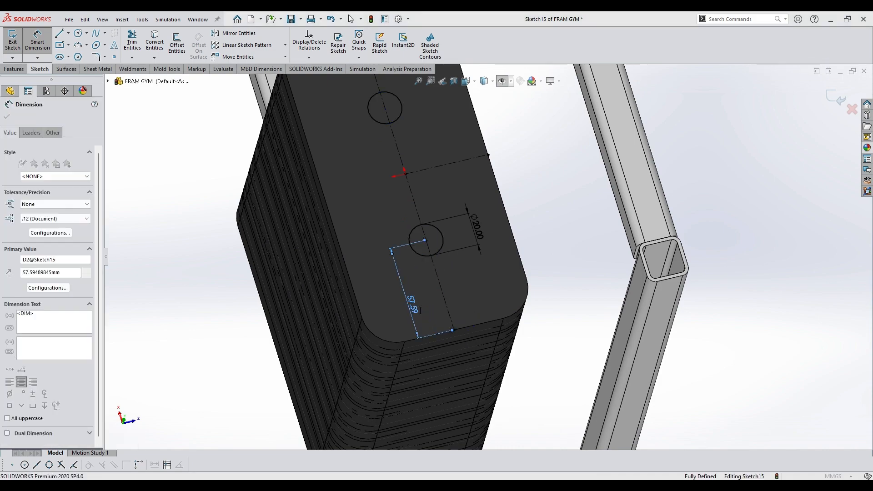
key(Return)
click(7, 117)
Step: Extrude both circles Up To Surface to the frame's top crossbar face, with Merge result off
scroll(28, 81, up, 2)
click(14, 68)
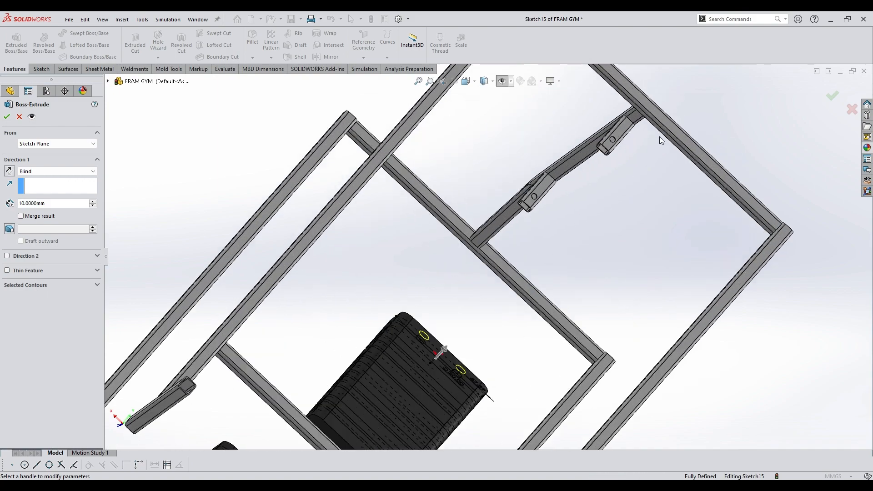
click(630, 180)
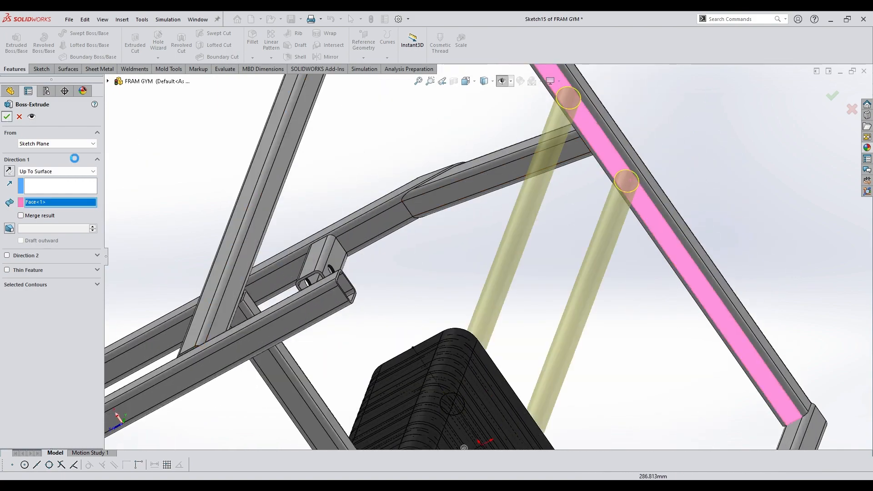
Step: Mirror the Boss-Extrude3 rods about Plane3 onto the second plate stack
scroll(586, 225, up, 6)
middle_drag(584, 254, 527, 246)
scroll(483, 356, up, 4)
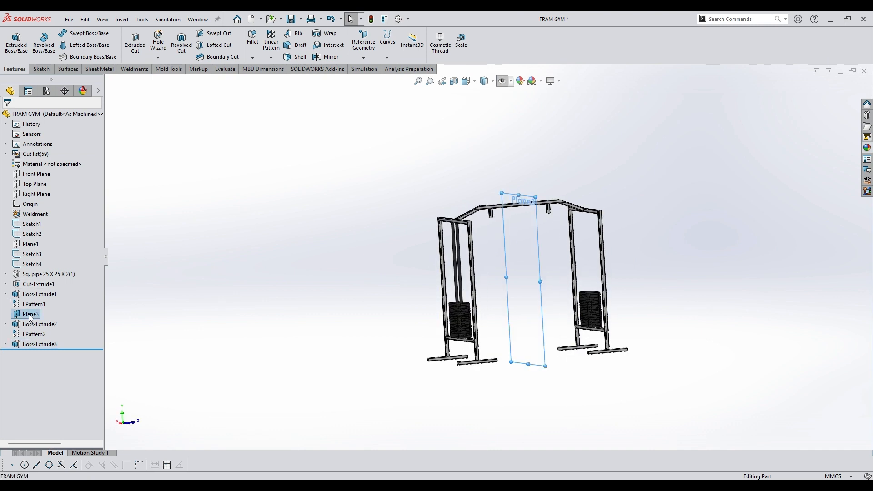
click(325, 57)
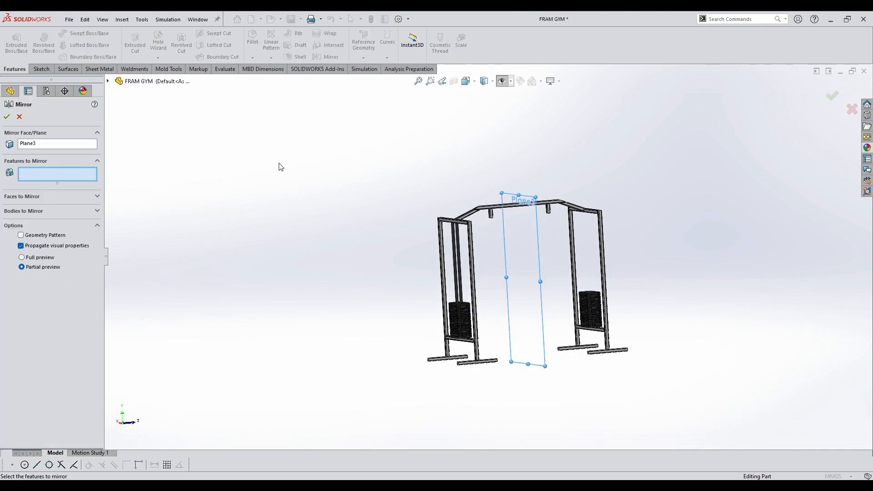
click(107, 81)
click(153, 311)
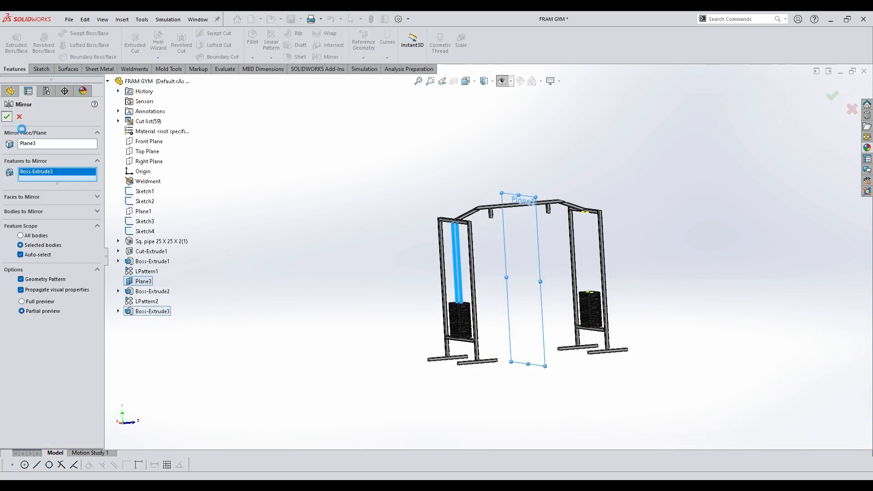
Step: Apply white (RGB 255, 255, 255) to the Boss-Extrude3 guide rods
scroll(534, 278, down, 3)
click(519, 80)
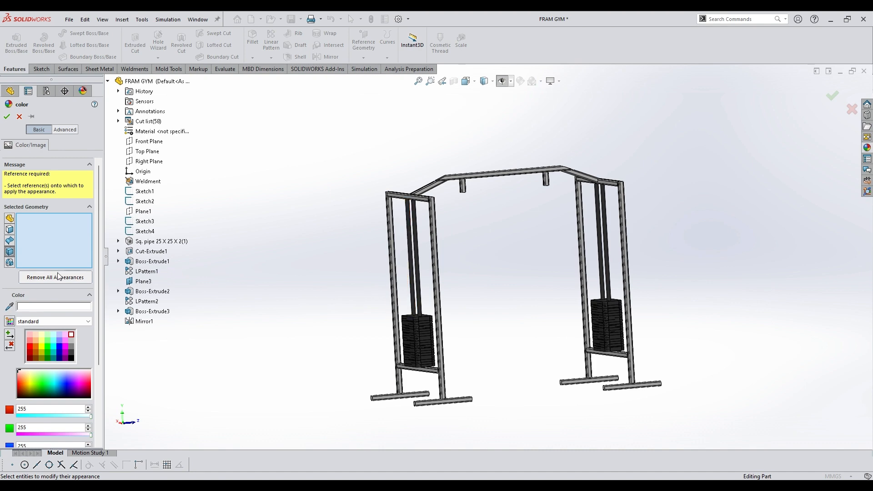
scroll(421, 279, down, 3)
click(799, 273)
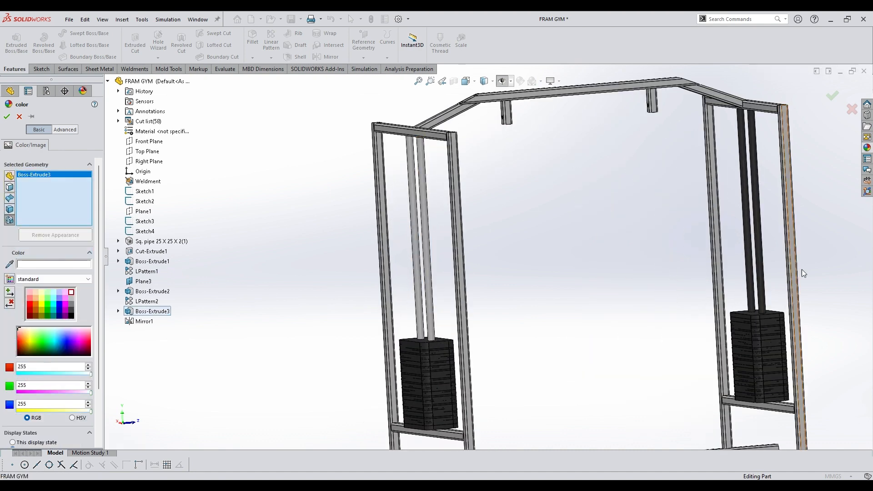
click(8, 119)
scroll(569, 262, up, 5)
middle_drag(569, 264, 583, 228)
scroll(542, 241, down, 2)
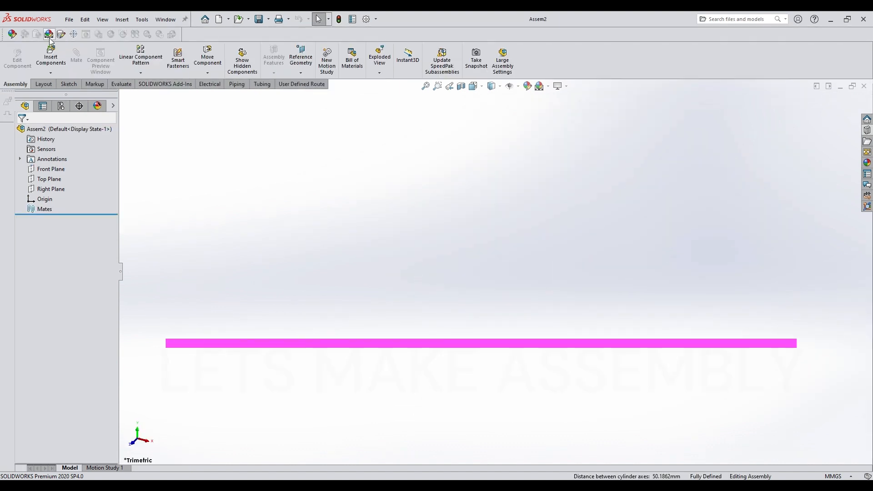
Step: Insert FRAM GYM, LOWER PULLEY ASSEMBLY and UPPER PULLEY into the new assembly, placing the pulleys beside the frame
click(51, 57)
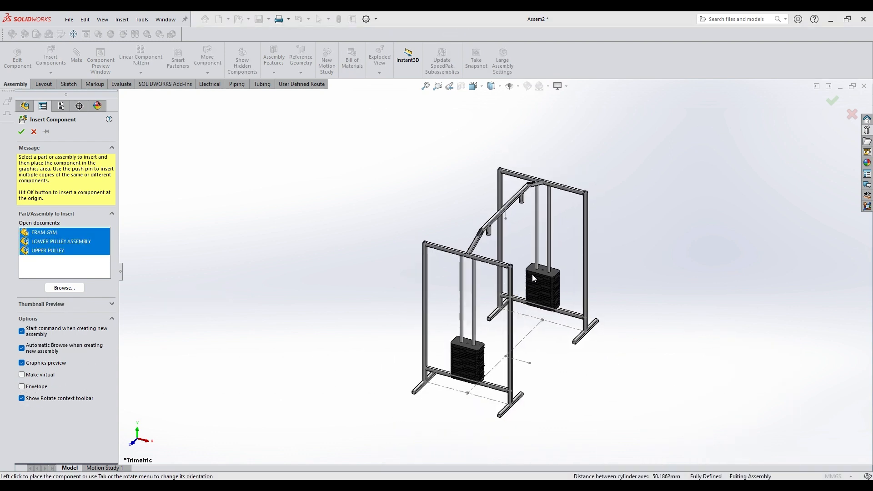
click(504, 283)
click(621, 240)
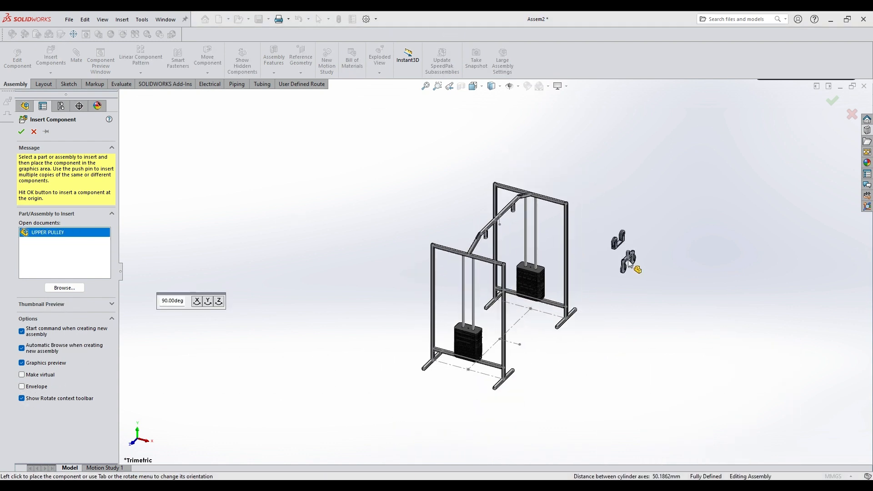
click(544, 232)
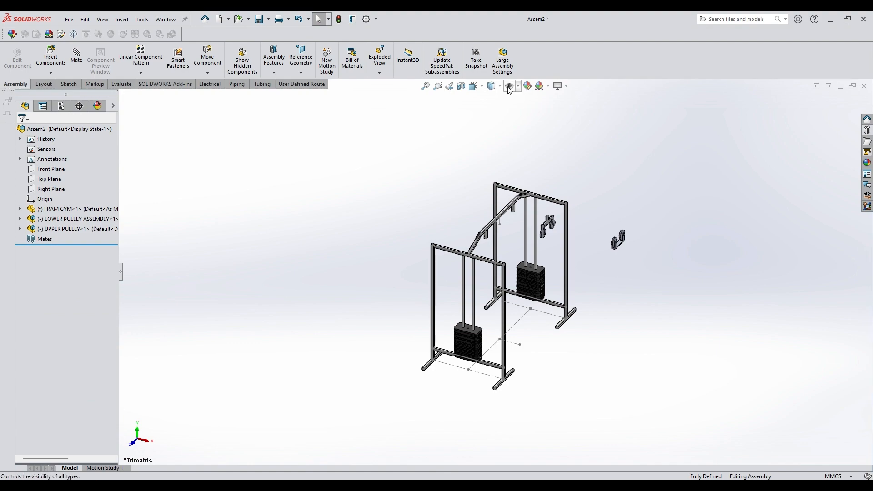
Step: Add a Width mate between two faces of the upper pulley frame and the two side faces of the gym frame's top crossbar
scroll(555, 212, up, 8)
click(511, 261)
ctrl+click(551, 122)
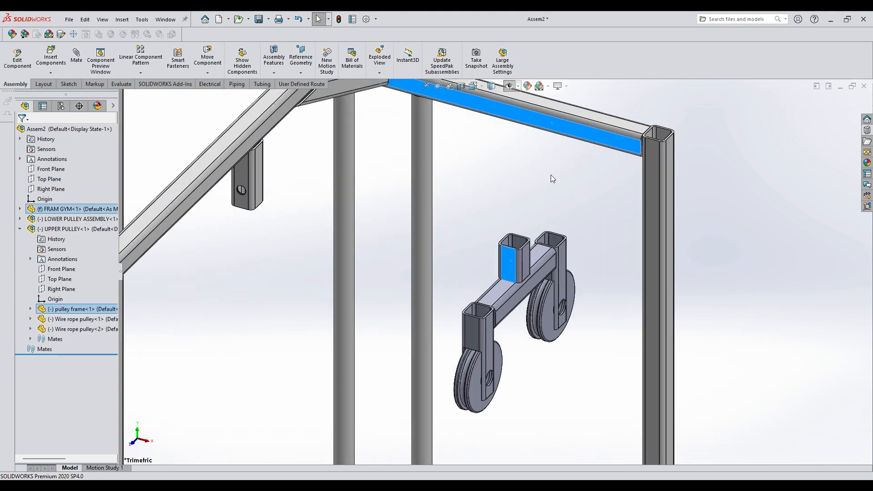
scroll(550, 174, up, 2)
middle_drag(550, 174, 458, 274)
ctrl+click(319, 225)
scroll(482, 294, down, 1)
ctrl+click(498, 296)
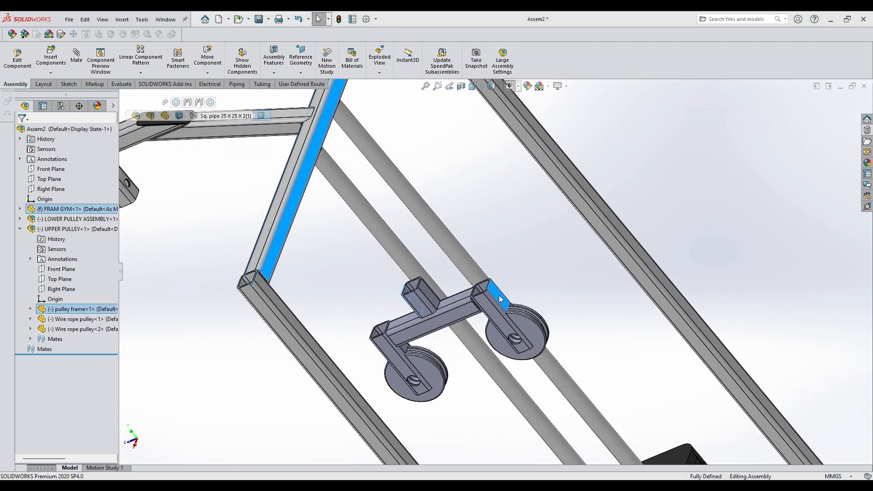
click(522, 286)
click(544, 289)
click(363, 329)
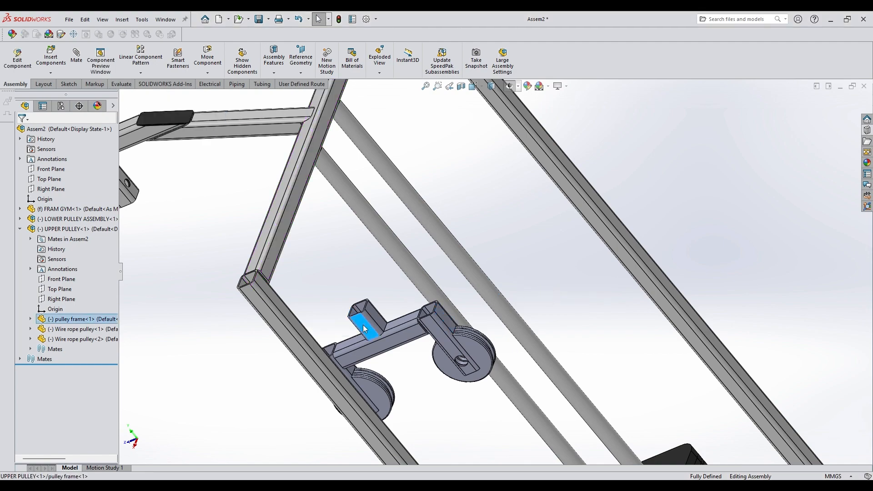
ctrl+click(307, 354)
scroll(345, 332, up, 3)
middle_drag(462, 272, 429, 385)
scroll(457, 245, down, 4)
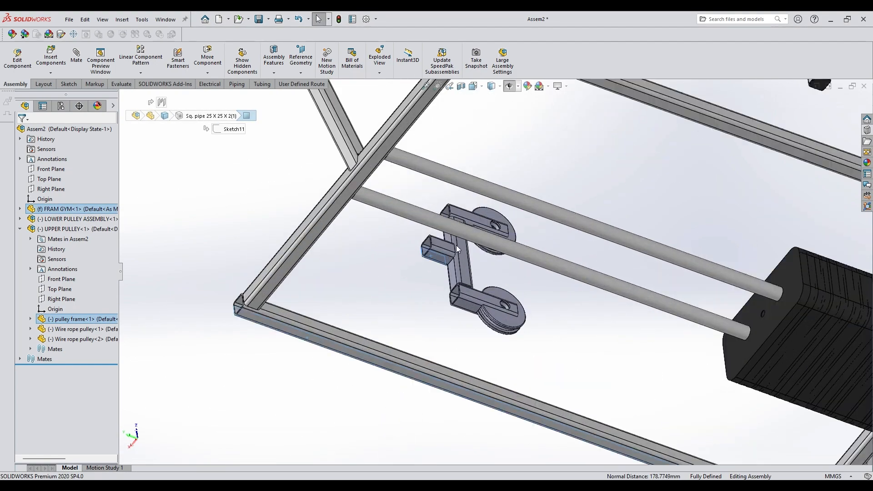
ctrl+click(455, 248)
scroll(472, 247, up, 3)
scroll(529, 173, down, 4)
ctrl+click(461, 194)
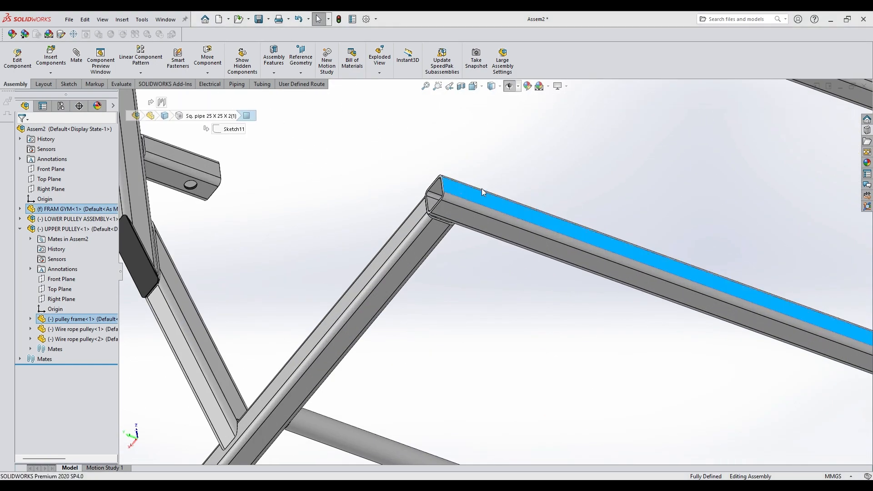
key(Escape)
Step: Mate the upper end face of the pulley frame's stub coincident with the underside of the top crossbar
scroll(500, 198, up, 4)
middle_drag(386, 359, 457, 349)
scroll(456, 347, down, 7)
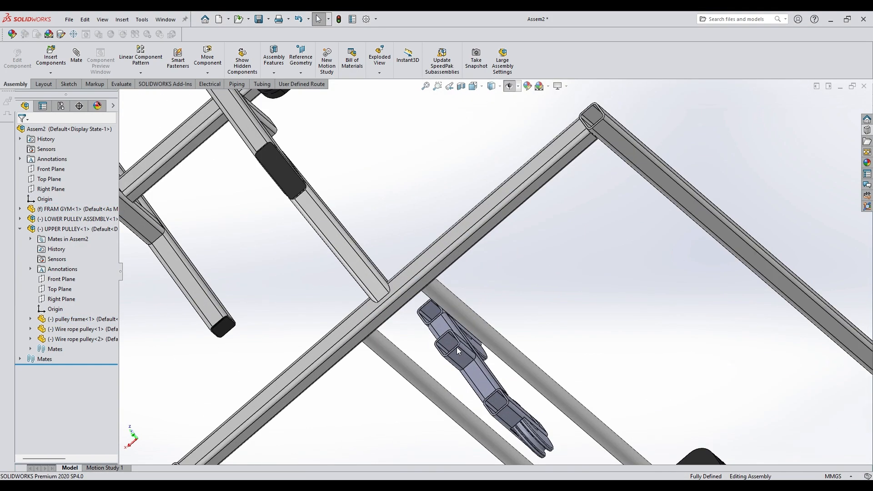
click(451, 289)
scroll(446, 286, up, 4)
middle_drag(421, 218, 344, 184)
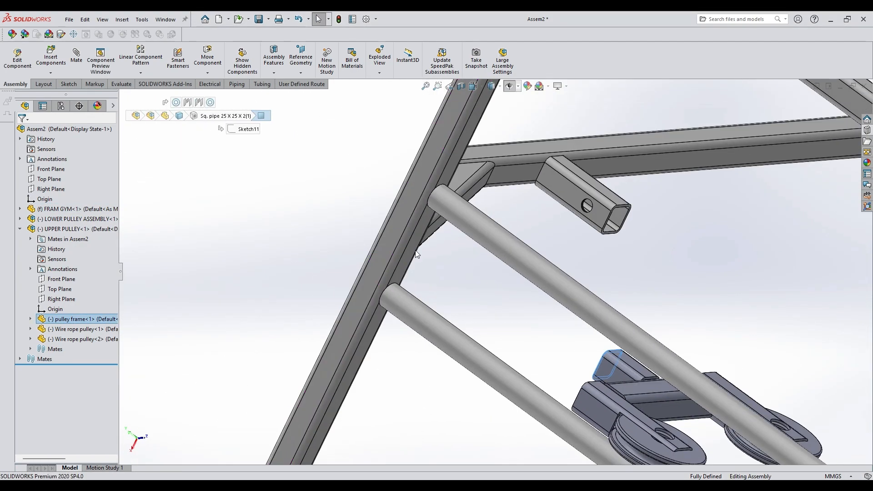
ctrl+click(411, 248)
click(438, 241)
Step: Move the upper pulley slightly to check how it sits against the top crossbar
scroll(372, 222, up, 4)
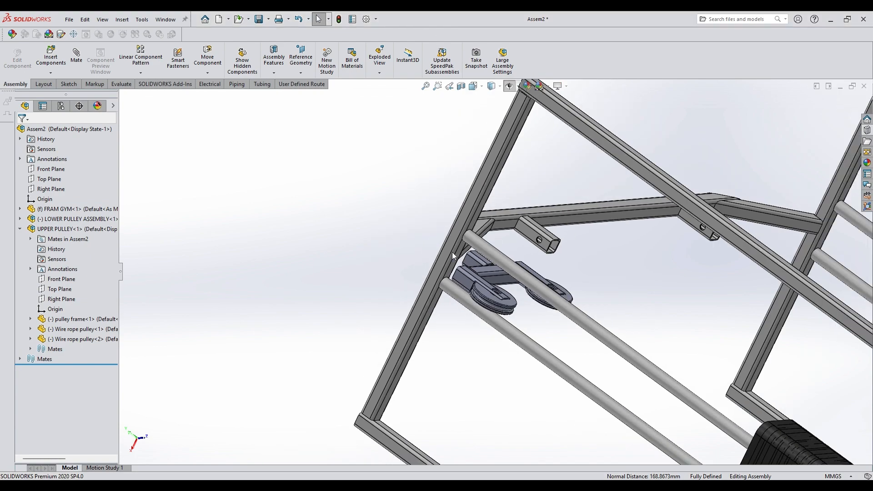
middle_drag(449, 248, 546, 213)
drag(418, 278, 399, 272)
scroll(399, 271, down, 2)
click(419, 272)
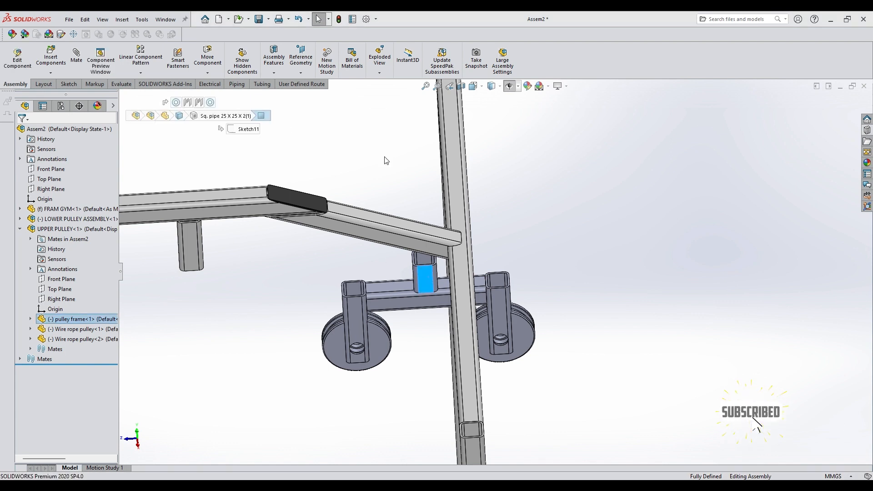
click(241, 275)
Step: Edit the upper pulley's Width mate, replacing the end bracket face in its width selections with the stub's opposite side face
click(68, 230)
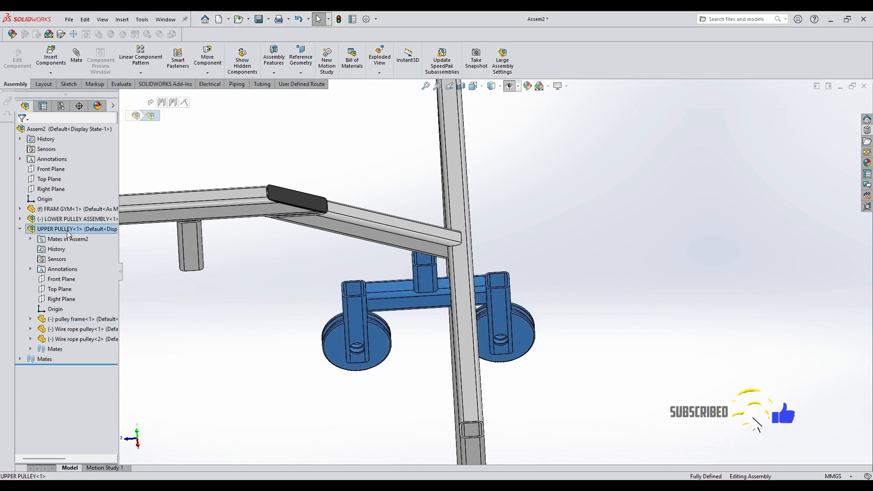
click(190, 211)
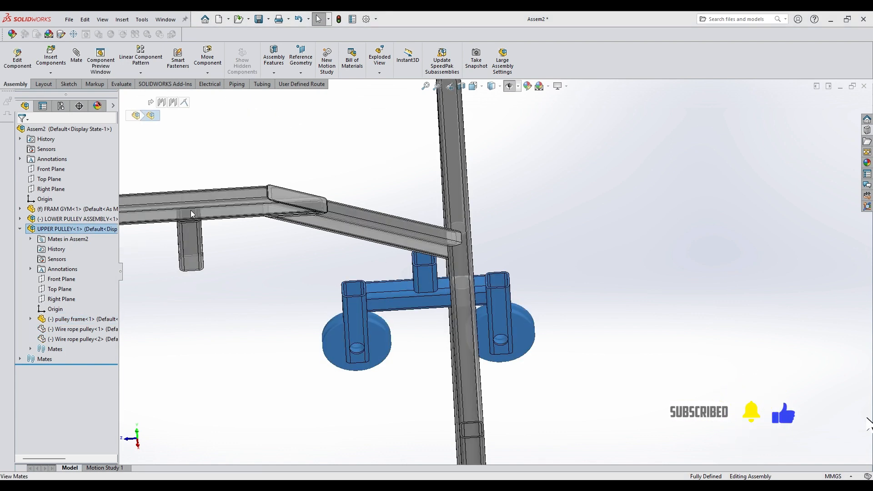
double_click(183, 105)
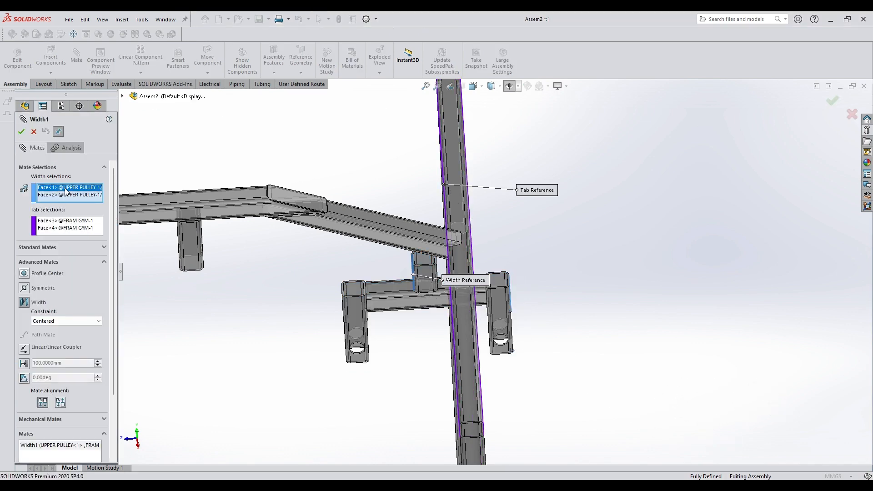
middle_drag(482, 214, 459, 244)
scroll(456, 243, down, 6)
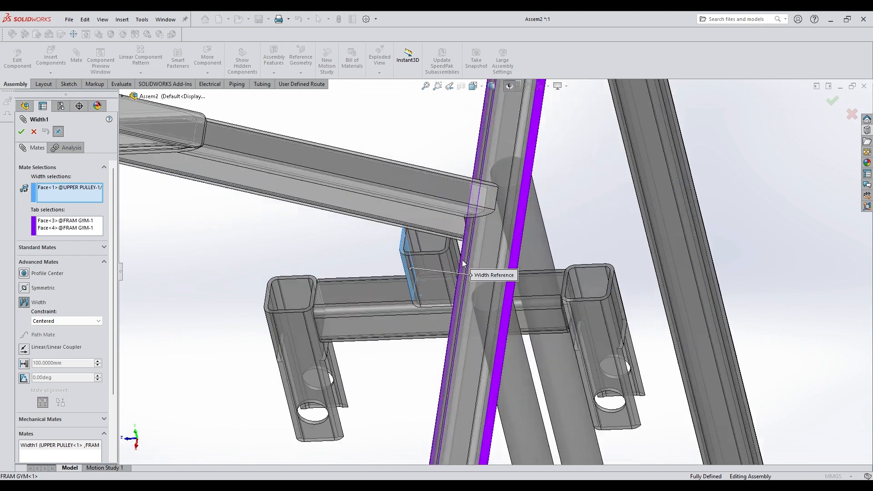
click(456, 244)
click(21, 131)
scroll(495, 268, up, 9)
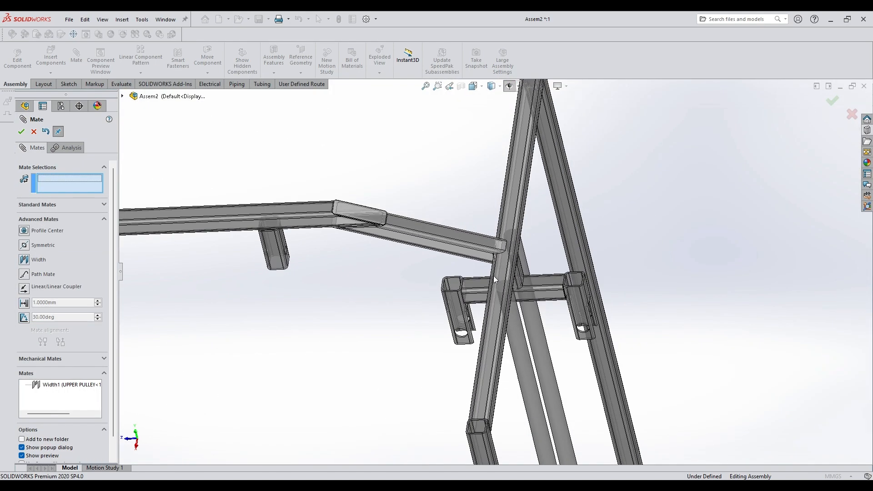
Step: Accept the edits to the upper pulley's Width mate and close the Mate command
click(21, 131)
scroll(449, 299, up, 6)
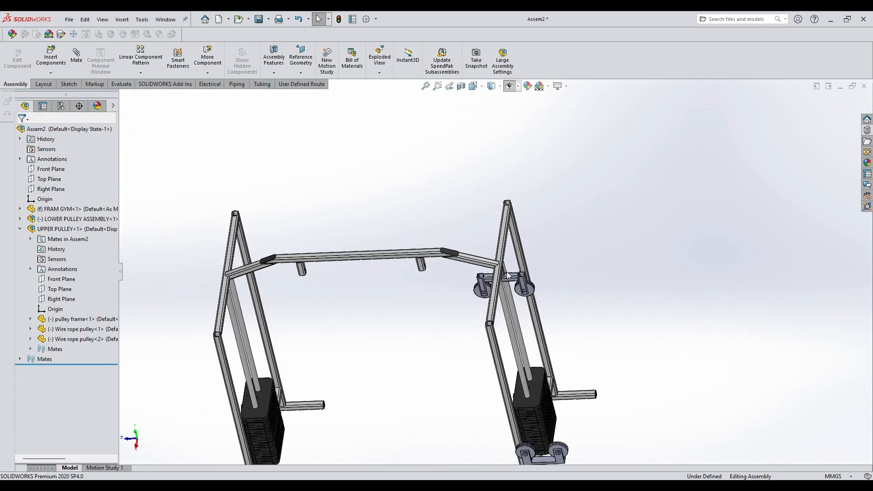
Step: Mate the bottom face of the lower pulley frame coincident with the underside of the gym frame's lower crossbar
middle_drag(519, 350, 555, 329)
scroll(555, 329, up, 2)
scroll(562, 404, down, 4)
mouse_move(539, 385)
middle_down()
mouse_move(524, 314)
mouse_move(530, 378)
middle_up()
click(529, 376)
scroll(495, 411, up, 4)
middle_drag(488, 421, 517, 468)
scroll(482, 436, down, 10)
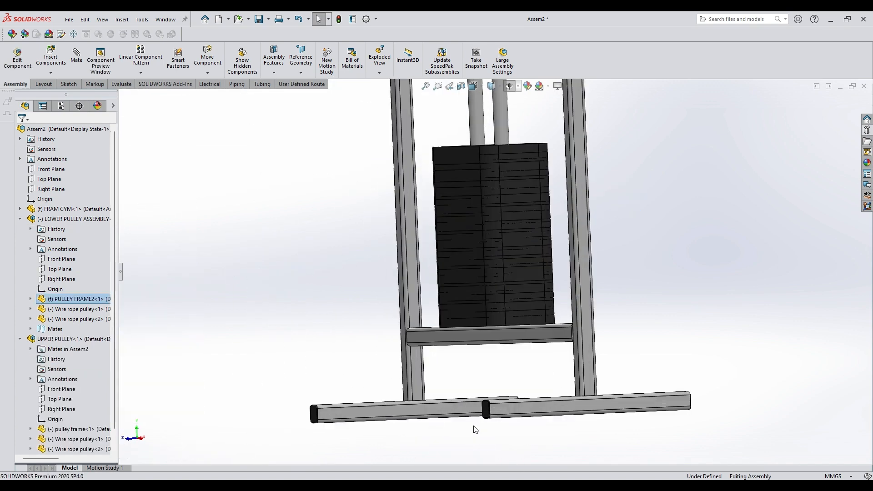
click(530, 314)
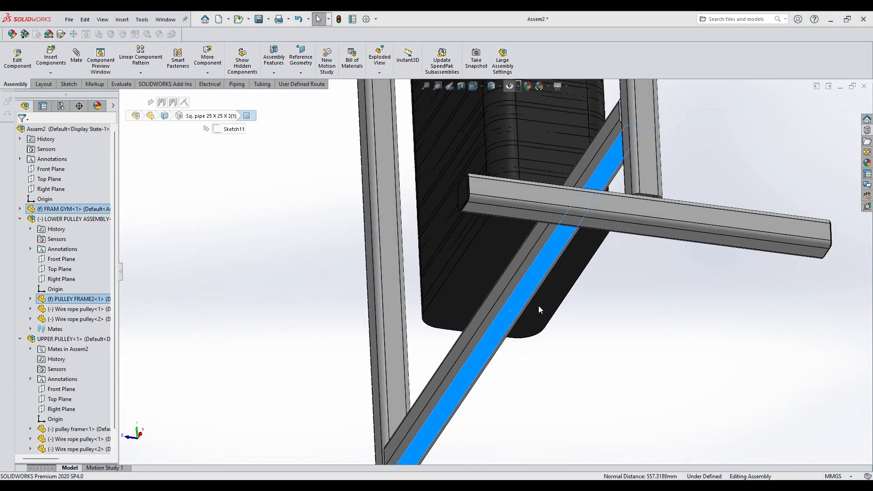
key(Escape)
scroll(538, 307, up, 8)
scroll(551, 234, down, 5)
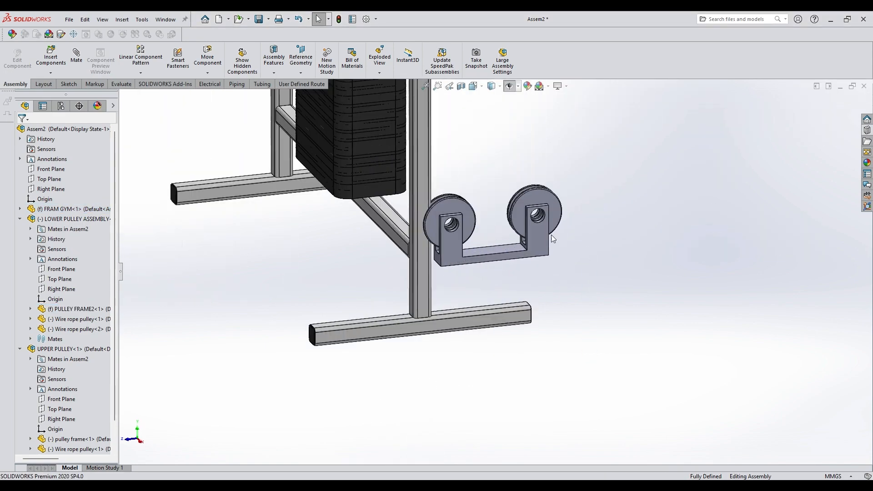
Step: Add a Width mate between the lower pulley frame's two side faces and the outer faces of a base foot and the opposite upright
click(535, 244)
scroll(443, 310, down, 2)
ctrl+click(424, 337)
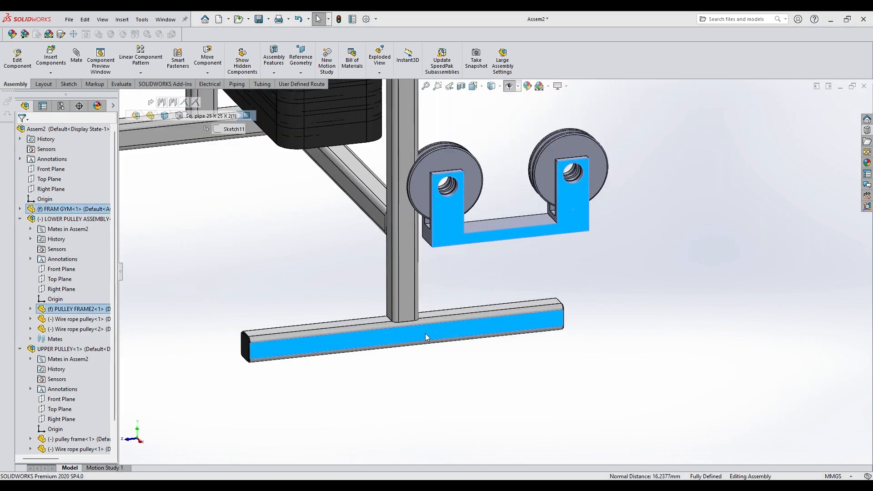
scroll(425, 334, up, 4)
middle_drag(456, 297, 302, 357)
scroll(418, 274, down, 4)
ctrl+click(449, 271)
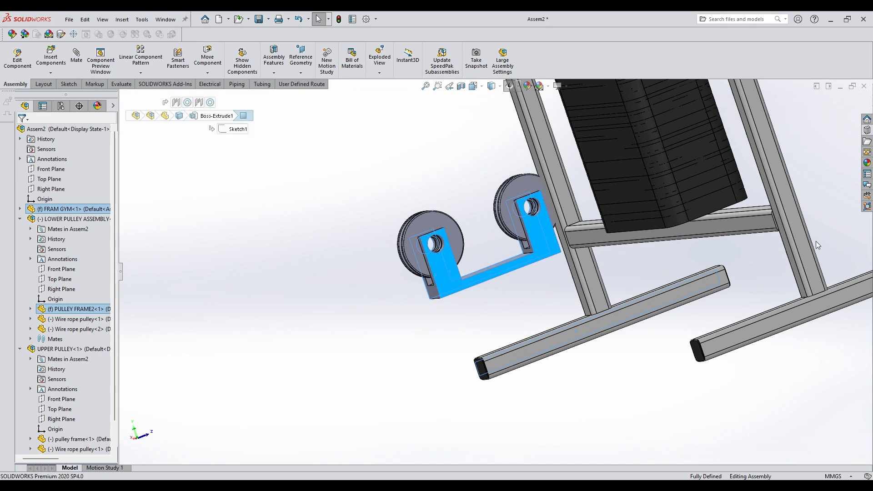
ctrl+click(802, 238)
click(831, 228)
click(839, 235)
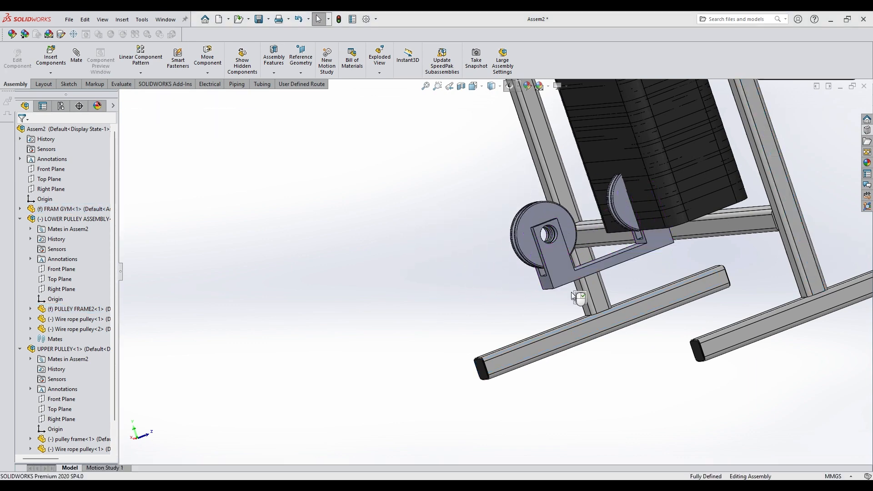
Step: Add a Width mate between the lower pulley frame's two end faces and the two side faces of the lower crossbar
scroll(588, 286, up, 2)
middle_drag(571, 272, 662, 126)
scroll(551, 282, down, 3)
click(756, 196)
scroll(691, 285, up, 3)
scroll(672, 235, down, 5)
ctrl+click(559, 267)
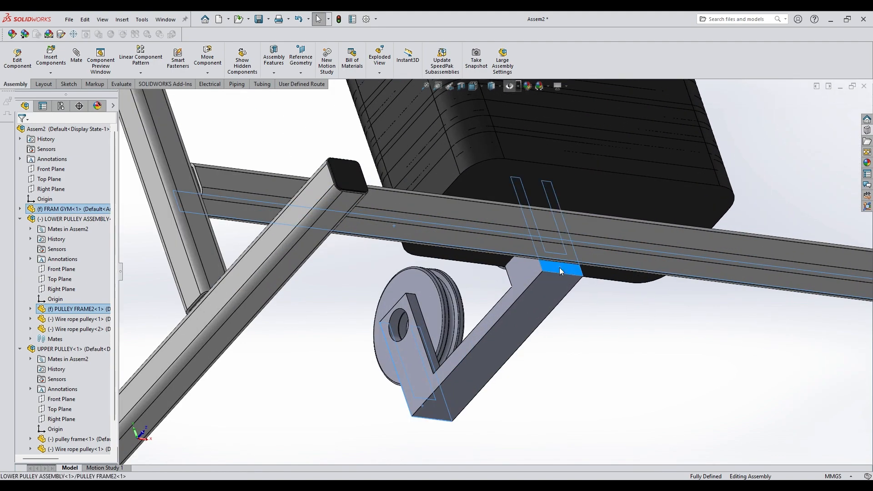
ctrl+click(579, 223)
click(605, 215)
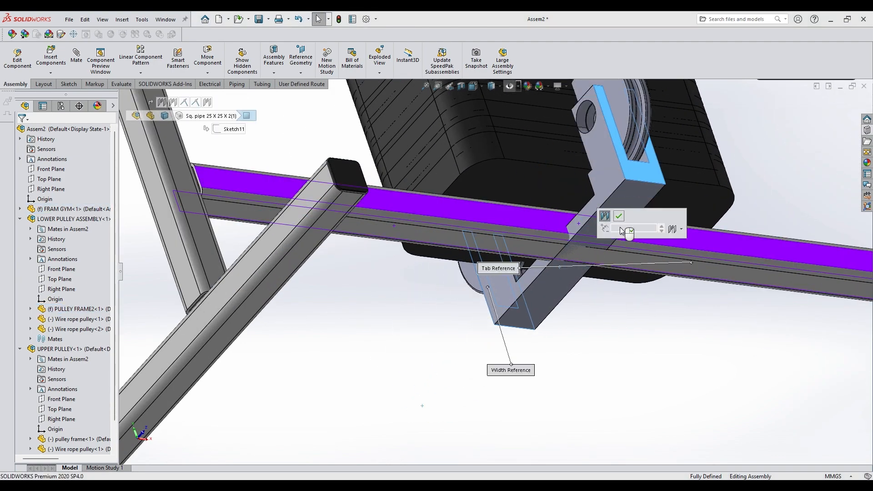
click(618, 217)
Step: Edit the lower pulley assembly's coincident mate with the lower crossbar and reverse its mate alignment
scroll(563, 272, up, 5)
middle_drag(563, 275, 629, 306)
scroll(549, 264, down, 4)
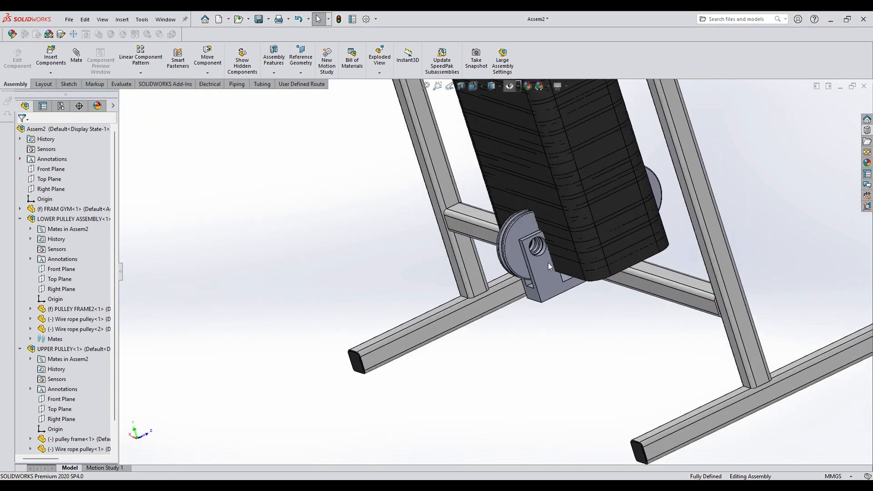
scroll(67, 339, down, 1)
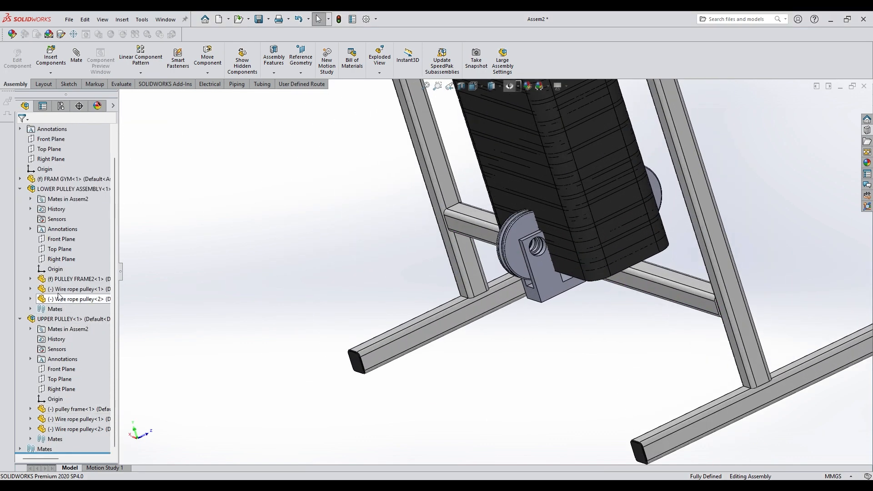
click(75, 189)
click(186, 165)
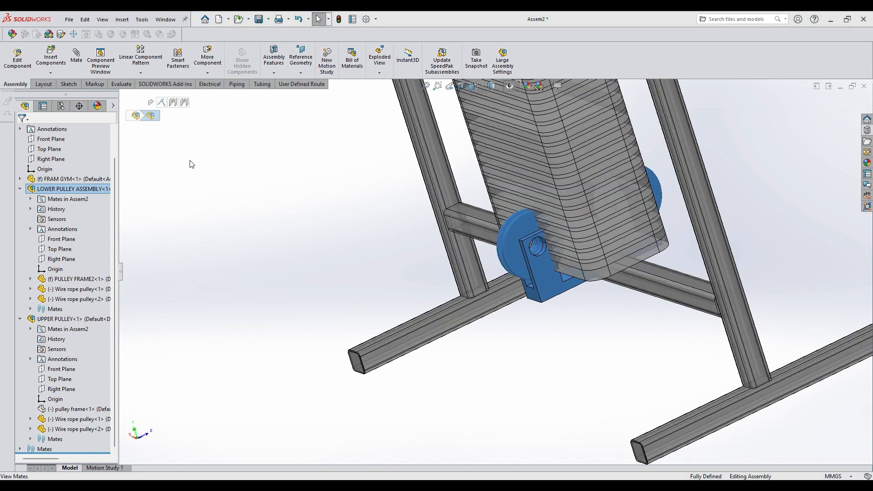
click(183, 122)
click(162, 104)
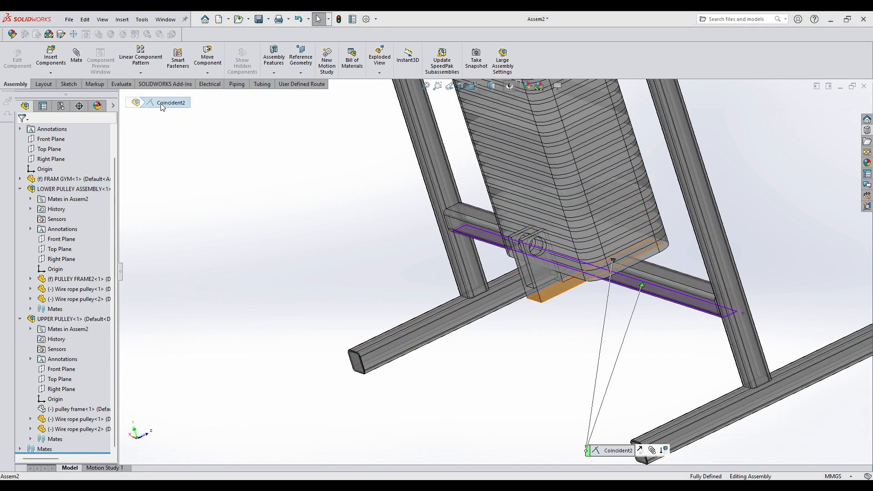
click(58, 344)
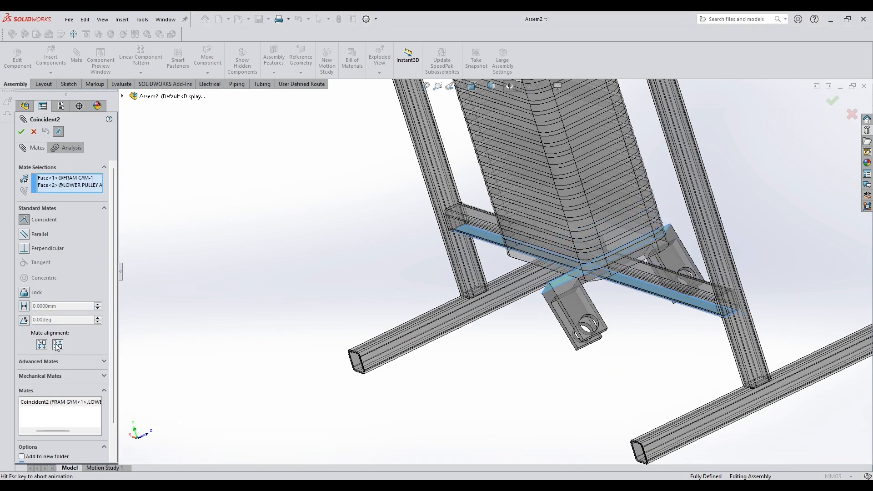
click(21, 132)
click(33, 132)
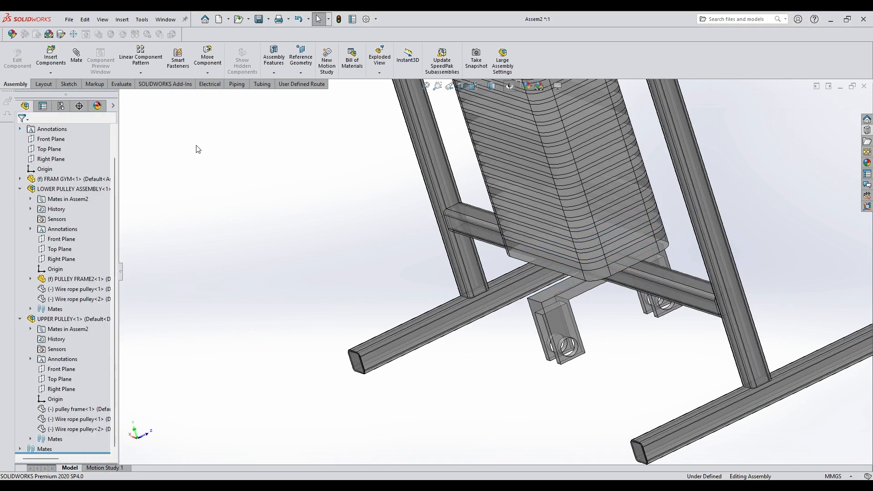
Step: Insert HANDLE ASSEMBLY below the upper pulley and PULL UPS ROD beneath the frame's top crossbar
scroll(562, 311, up, 5)
middle_drag(564, 312, 528, 310)
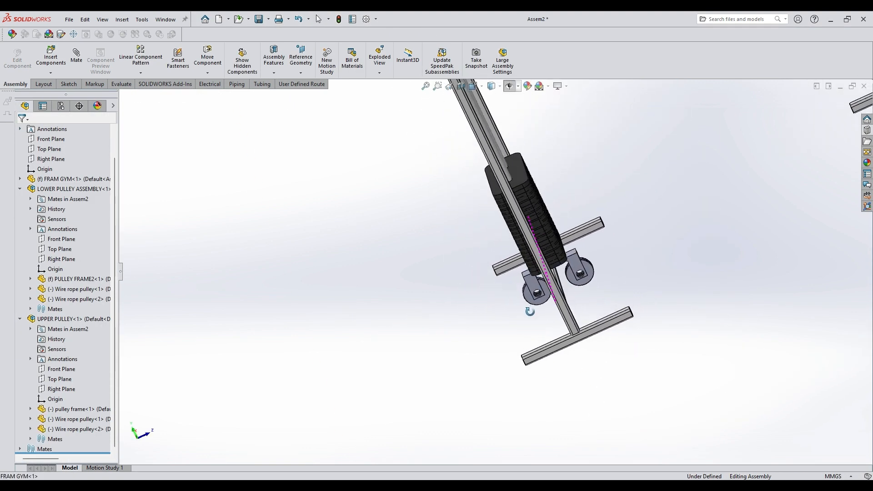
scroll(556, 221, up, 7)
middle_drag(555, 220, 729, 188)
scroll(591, 167, down, 3)
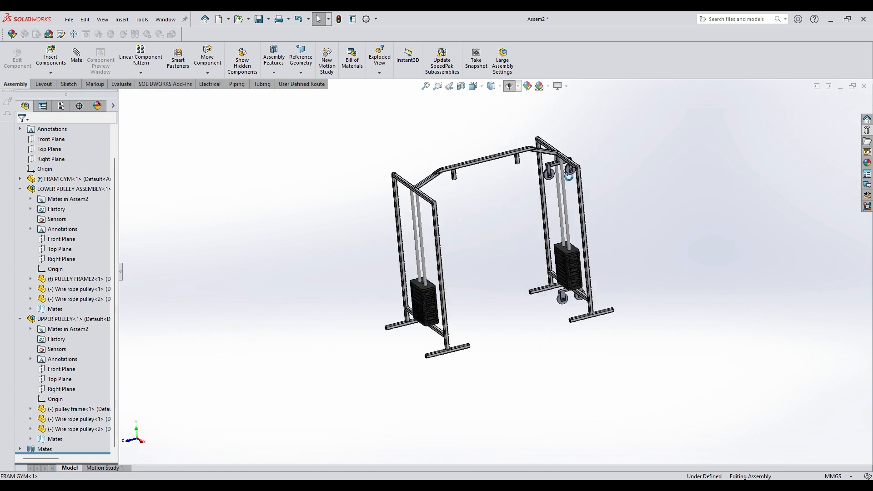
middle_drag(590, 167, 566, 161)
scroll(566, 161, down, 3)
middle_drag(522, 180, 505, 168)
click(51, 59)
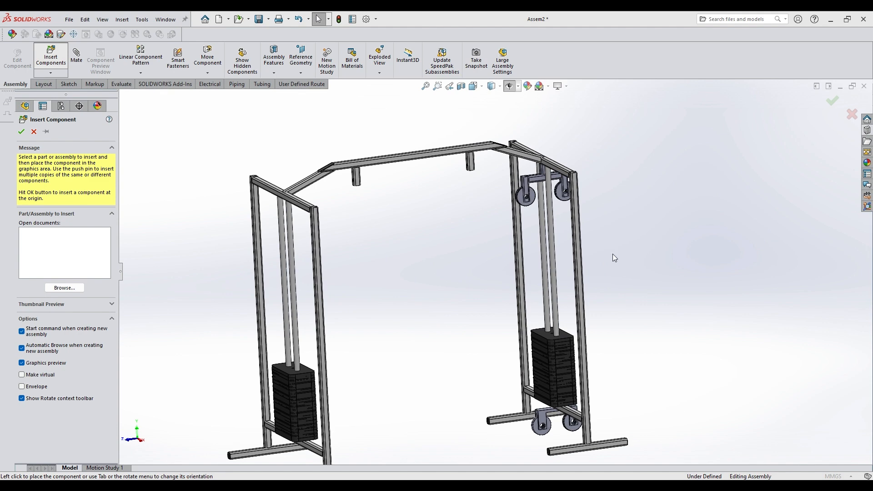
scroll(512, 244, down, 2)
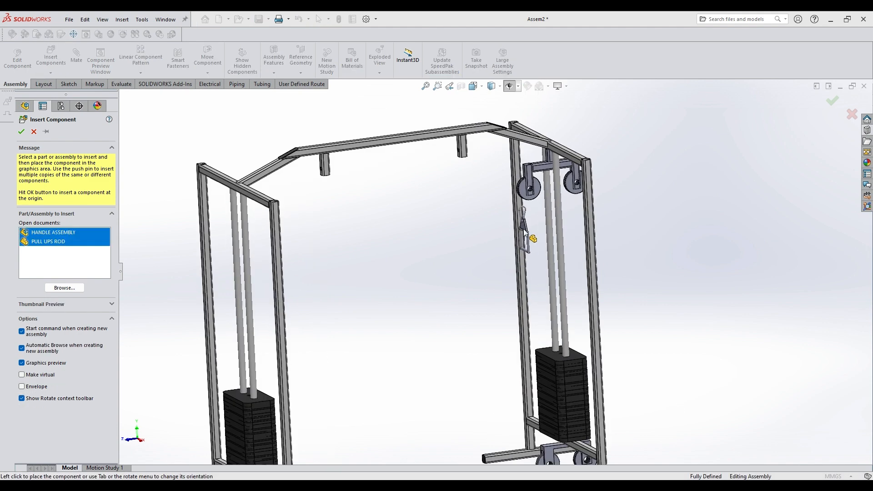
click(524, 230)
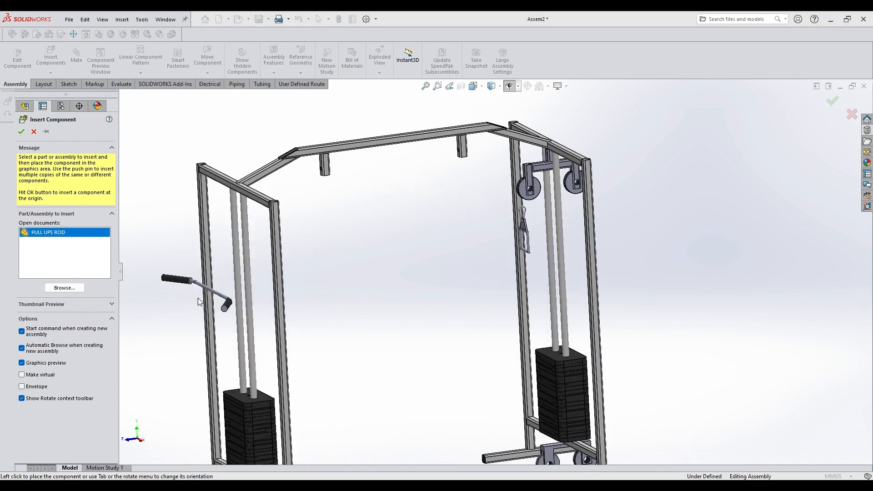
click(405, 184)
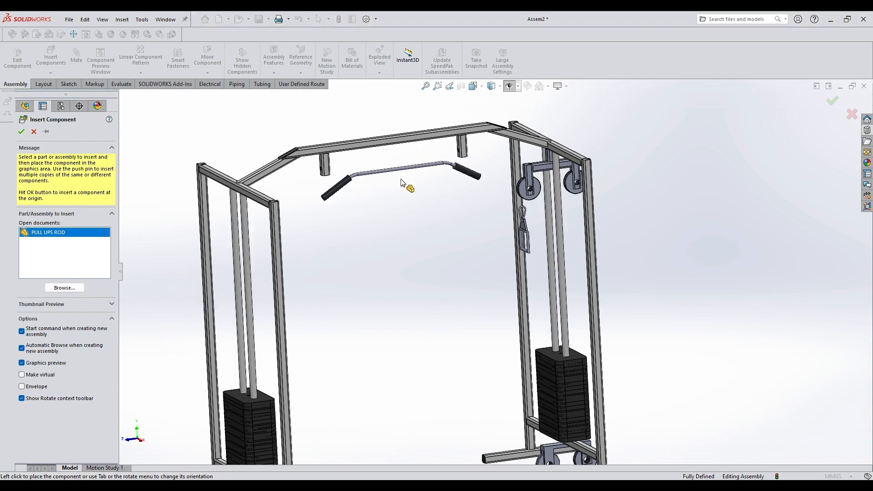
Step: Mate the pull-ups rod concentric with the hole in a hanger bracket under the top crossbar
middle_drag(430, 203, 418, 220)
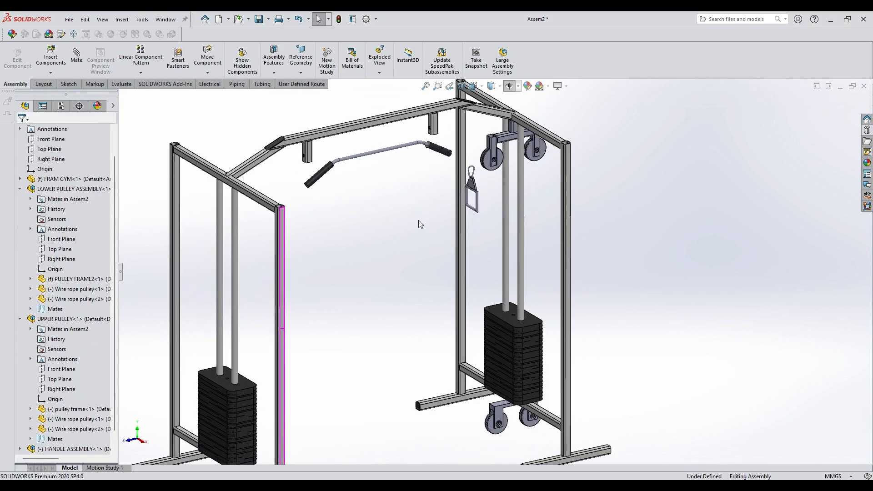
scroll(399, 192, down, 6)
click(446, 248)
scroll(306, 243, down, 5)
ctrl+click(336, 265)
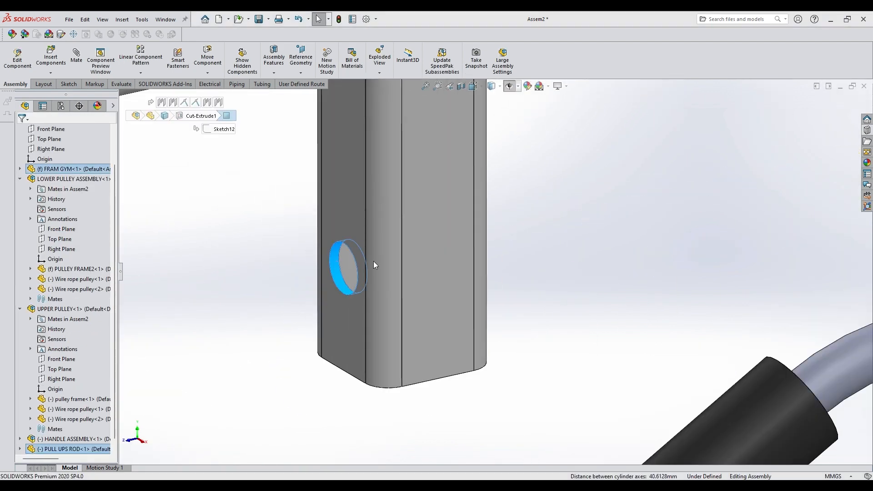
click(398, 253)
scroll(724, 296, up, 7)
scroll(724, 299, up, 8)
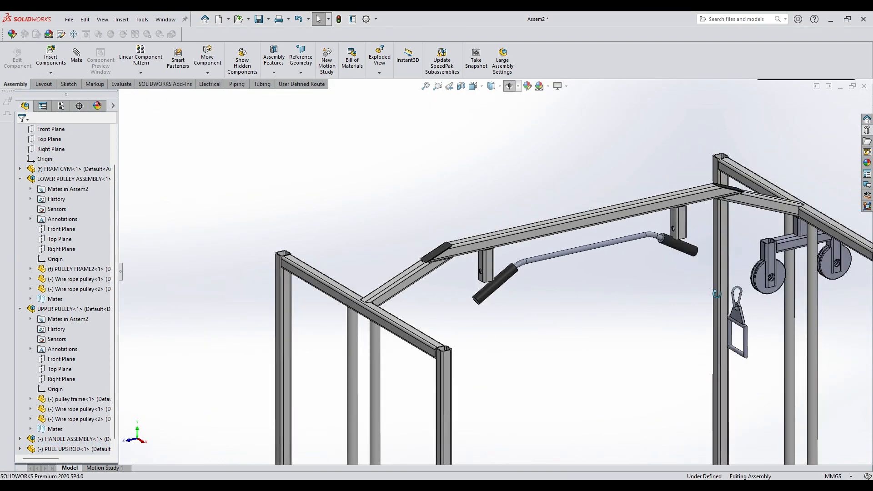
Step: Set the length of the pull-ups rod's straight middle section to 500 mm and rebuild the assembly
scroll(511, 263, down, 3)
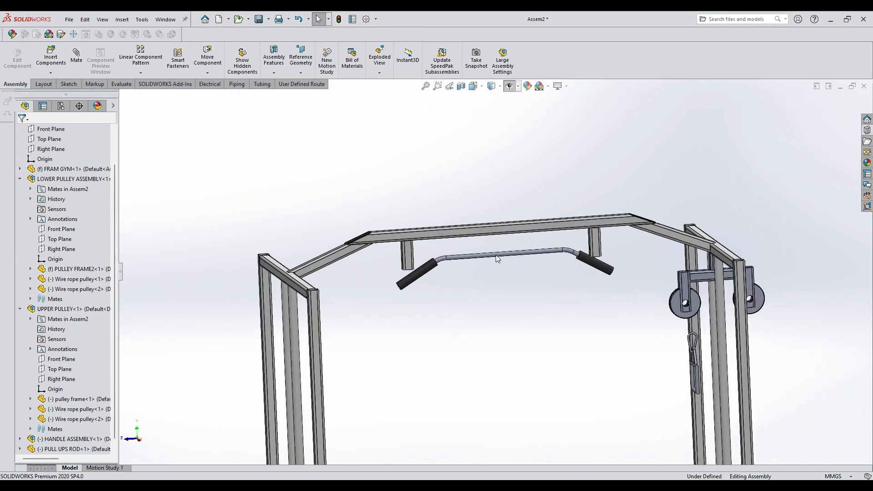
double_click(496, 254)
scroll(501, 234, down, 3)
click(522, 224)
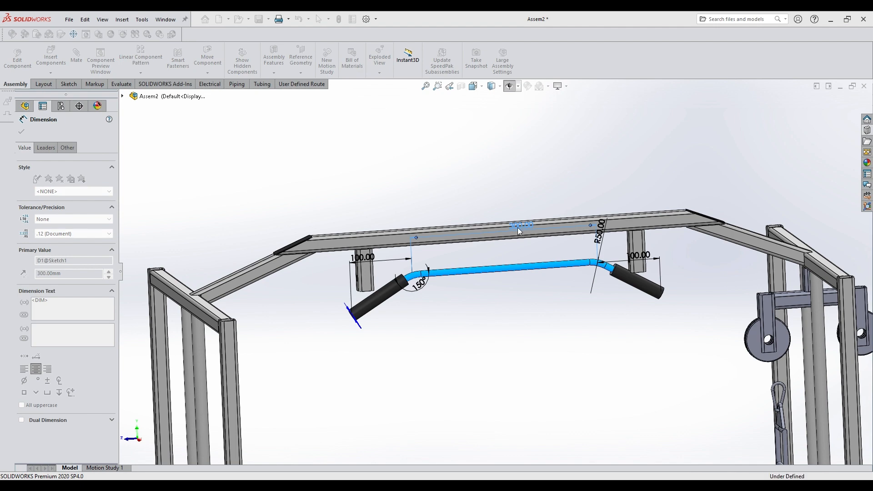
text(500)
key(Return)
click(489, 166)
click(339, 21)
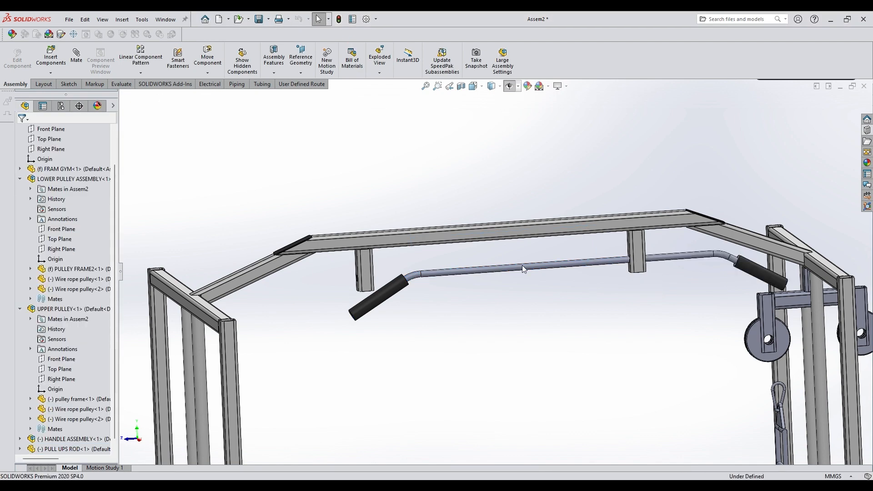
Step: Slide the pull-ups rod through the hanger holes until it is centred between the brackets, and fix it in place
drag(522, 266, 448, 273)
scroll(443, 284, up, 3)
middle_drag(403, 286, 377, 331)
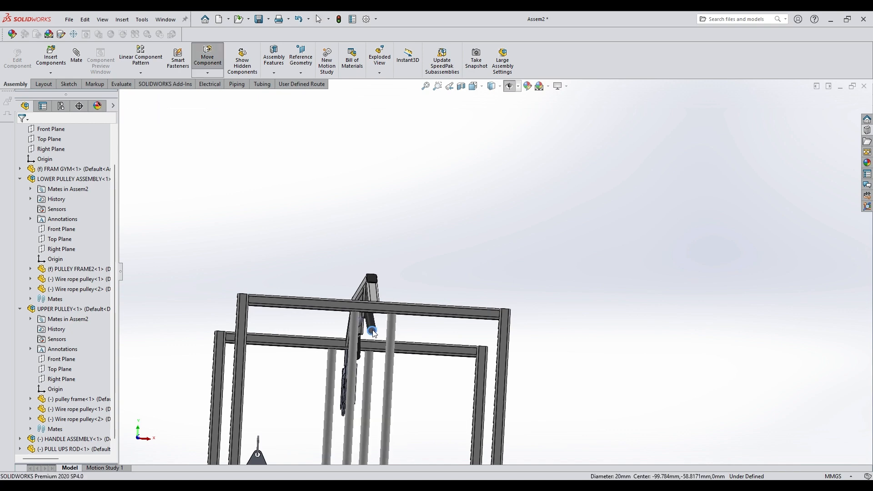
middle_drag(504, 293, 435, 320)
scroll(437, 316, down, 1)
drag(482, 287, 466, 287)
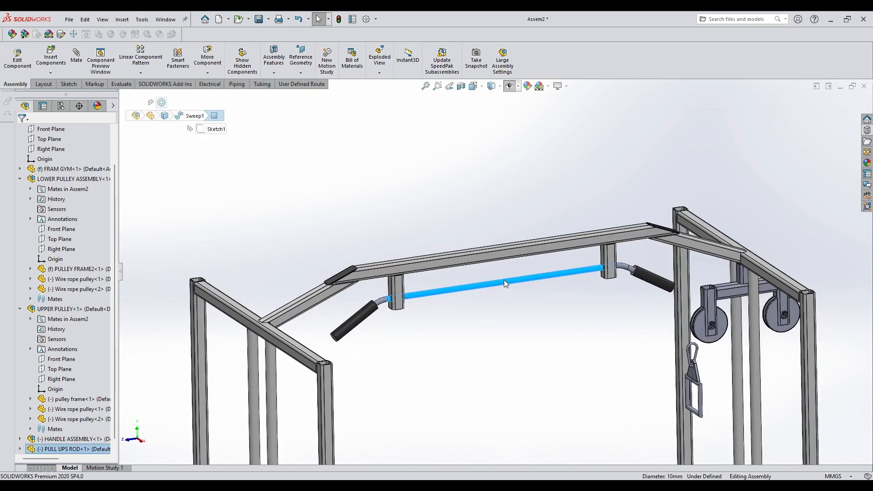
click(467, 207)
scroll(519, 293, up, 4)
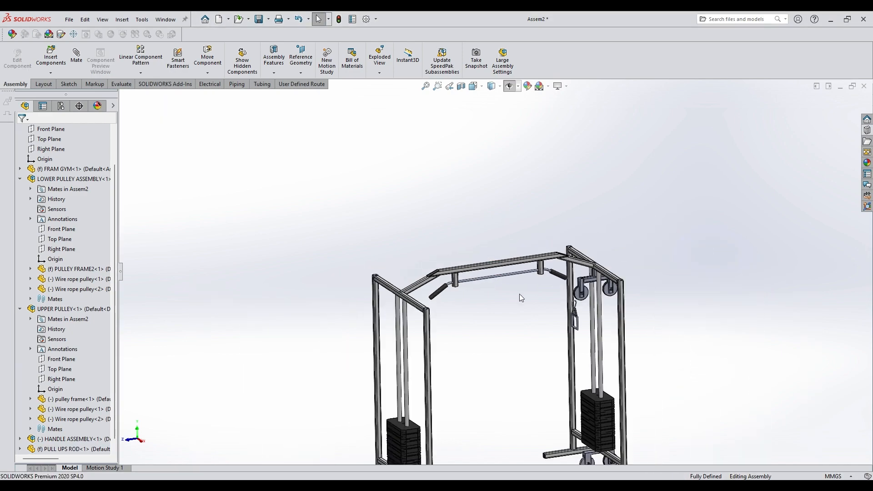
Step: Move the handle assembly so it hangs directly below the inner wheel of the upper pulley
scroll(550, 295, down, 6)
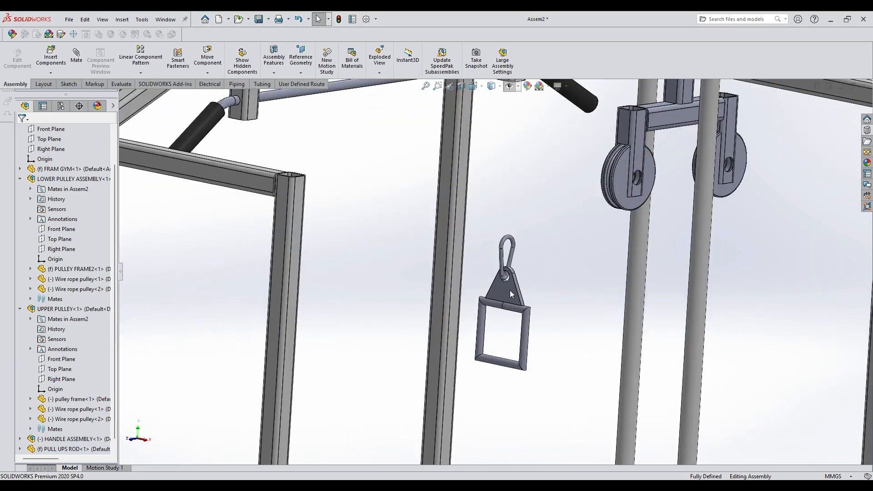
middle_drag(509, 289, 581, 288)
scroll(521, 294, down, 3)
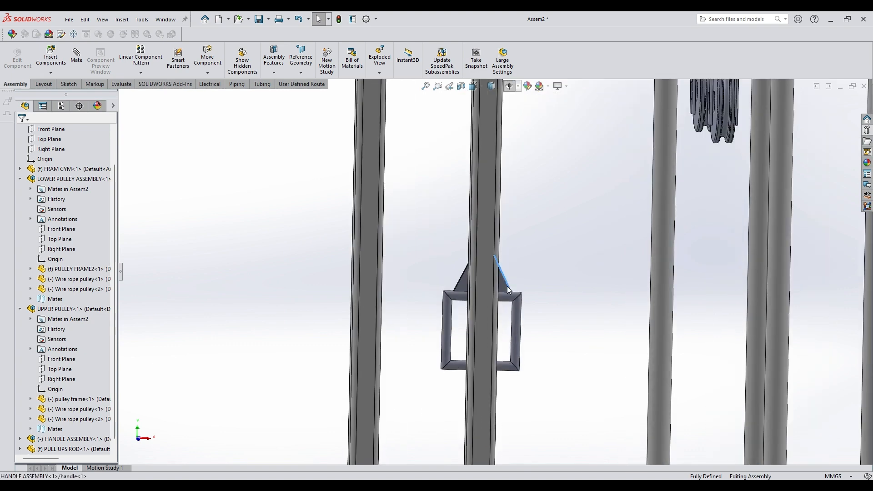
drag(507, 286, 738, 242)
scroll(599, 295, up, 5)
middle_drag(599, 293, 675, 324)
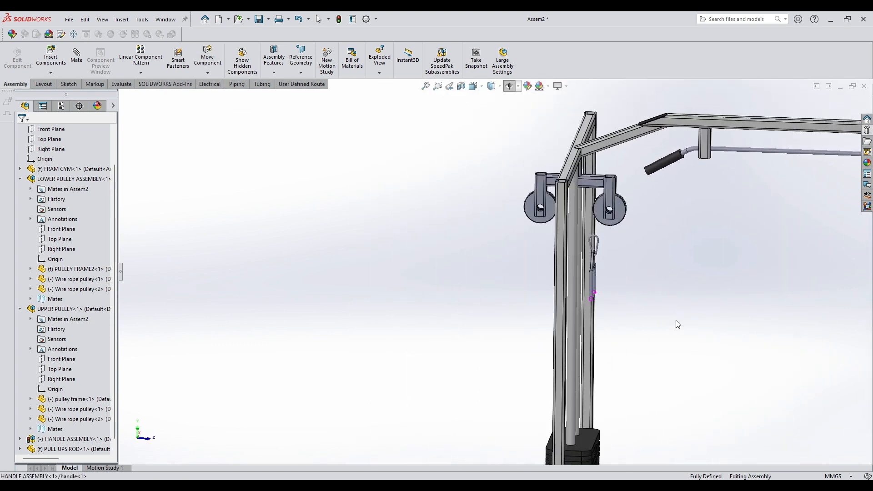
scroll(584, 258, down, 3)
drag(569, 245, 637, 242)
click(687, 256)
middle_drag(687, 256, 635, 244)
drag(642, 246, 637, 252)
click(667, 258)
Step: Examine the whole assembly and the gym frame part's feature list, including its planes, weldment pipe features and mirrors
scroll(667, 260, up, 6)
middle_drag(555, 298, 498, 341)
scroll(59, 191, up, 5)
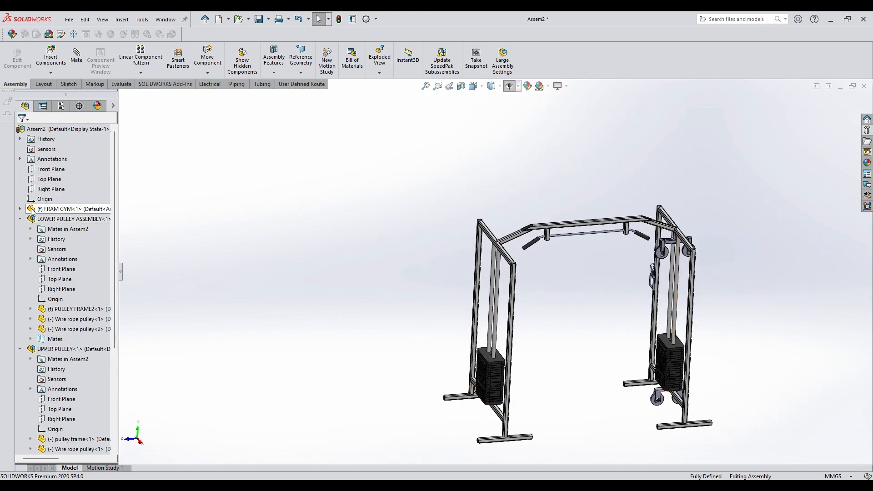
click(20, 209)
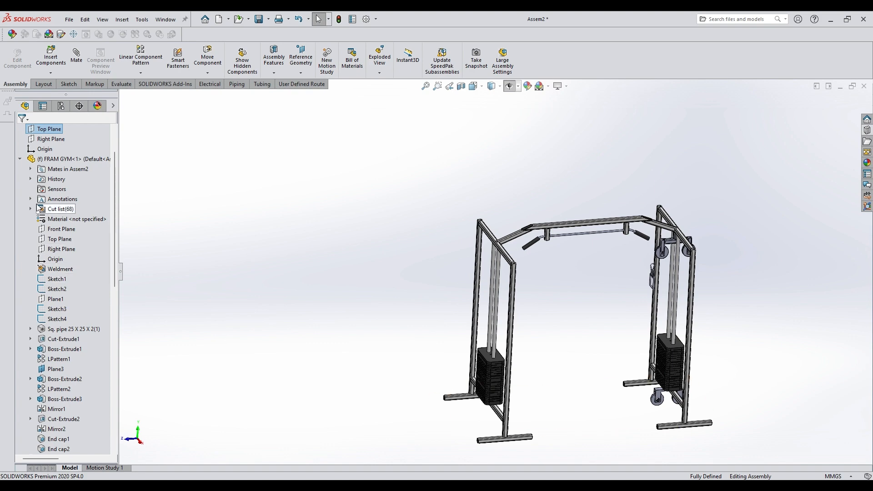
scroll(47, 180, up, 2)
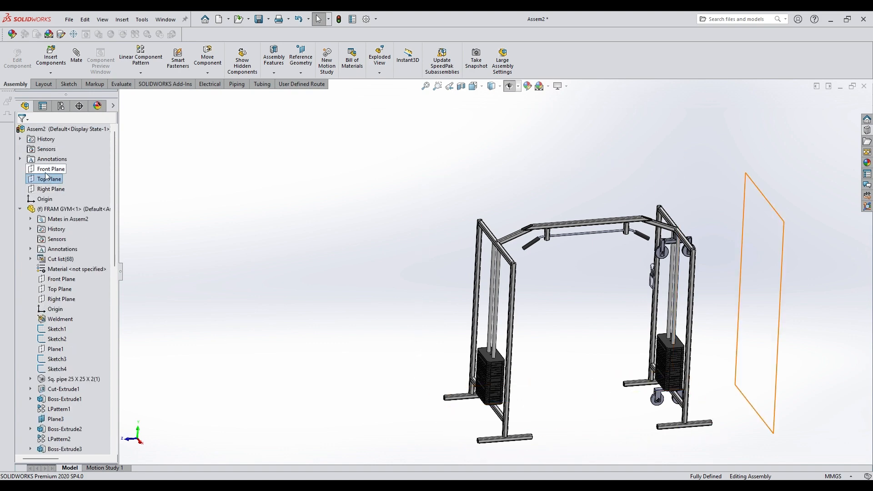
scroll(73, 272, down, 2)
scroll(32, 322, down, 2)
click(31, 259)
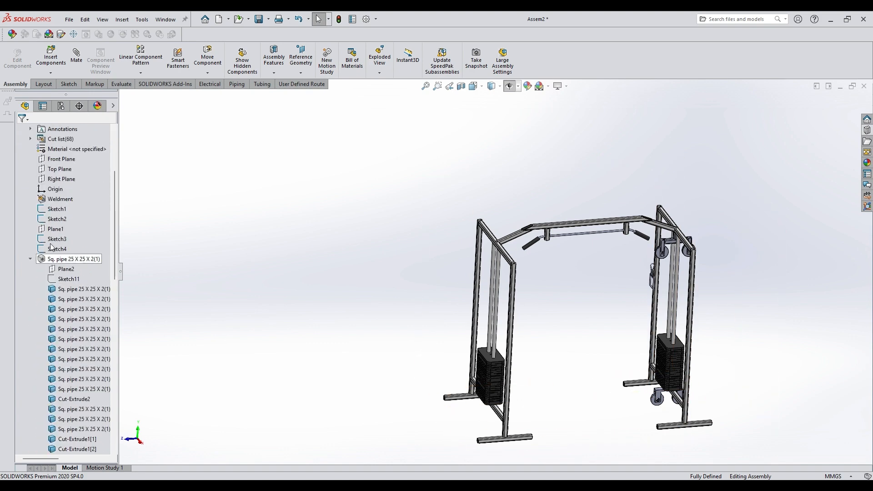
click(32, 259)
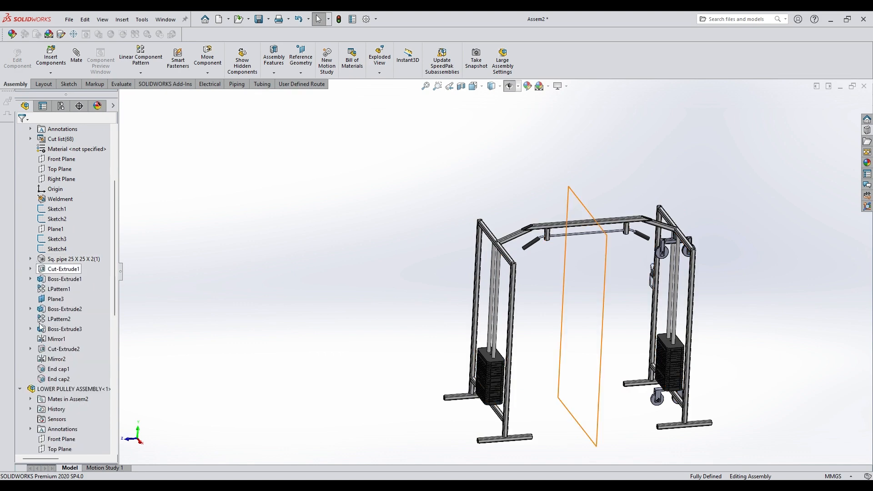
scroll(50, 362, down, 10)
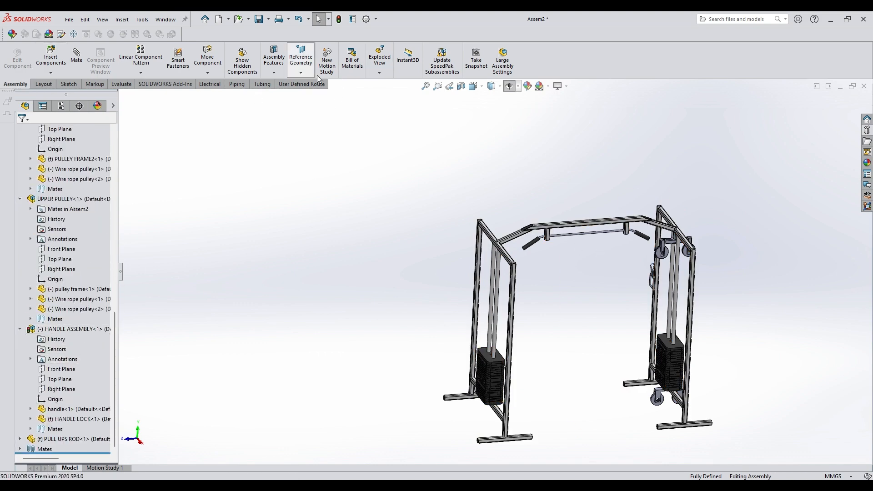
Step: Create a reference plane midway between the top side tubes of the two side frames
click(302, 75)
click(308, 86)
middle_drag(505, 272, 557, 286)
scroll(557, 255, down, 9)
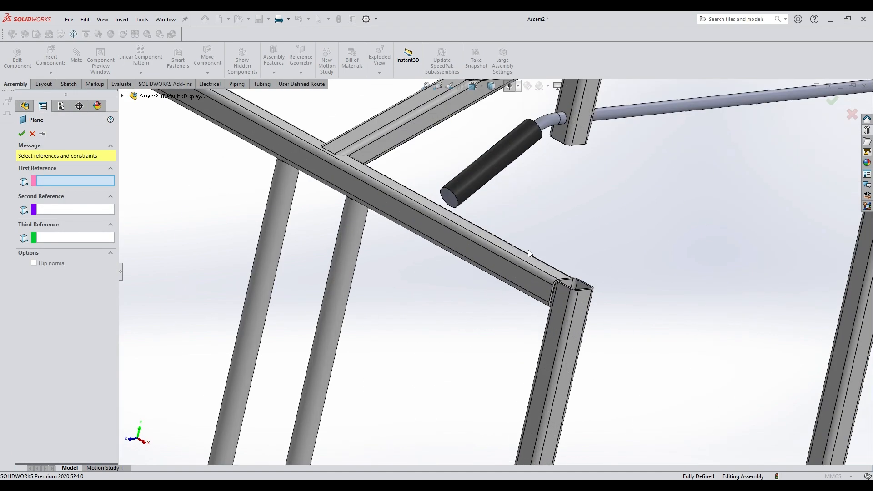
click(504, 271)
scroll(498, 273, up, 4)
scroll(632, 285, up, 3)
middle_drag(632, 285, 538, 282)
scroll(635, 237, down, 6)
click(635, 231)
scroll(632, 232, up, 3)
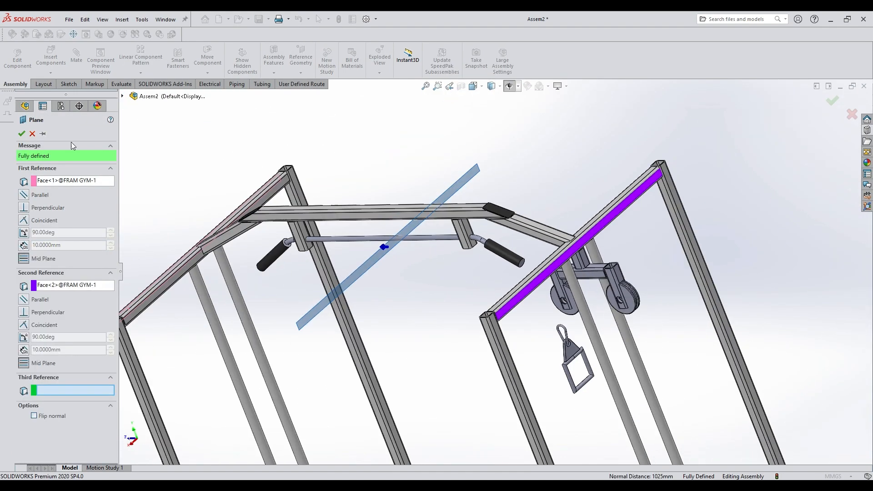
click(23, 133)
scroll(490, 209, up, 5)
middle_drag(490, 210, 527, 196)
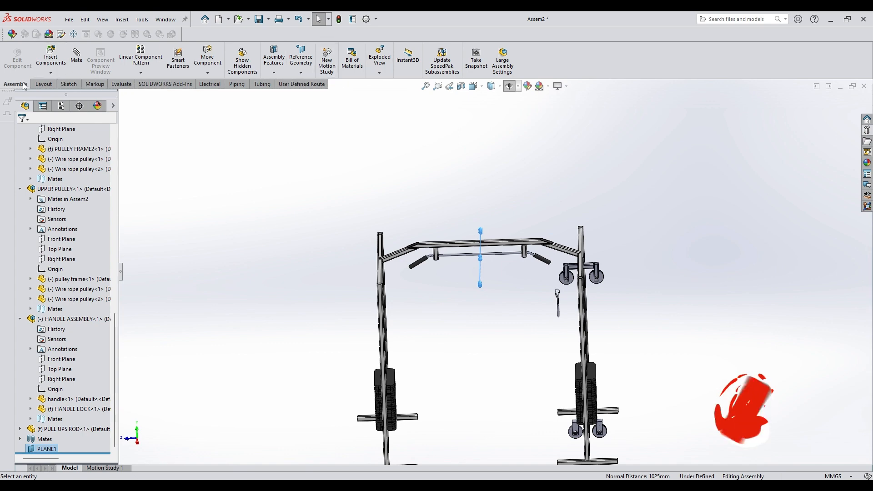
click(498, 196)
Step: Check the assembly's default planes and create a second reference plane between the front and rear uprights of the side frames
scroll(496, 277, up, 3)
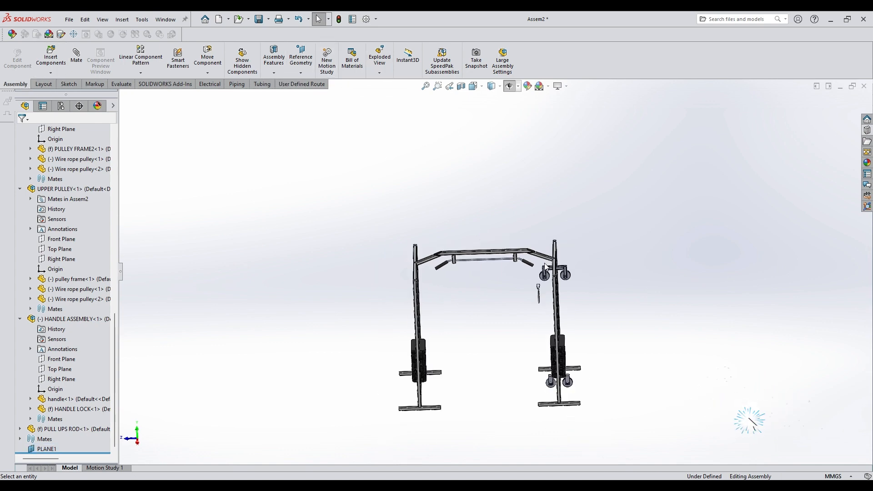
scroll(56, 181, up, 15)
click(56, 189)
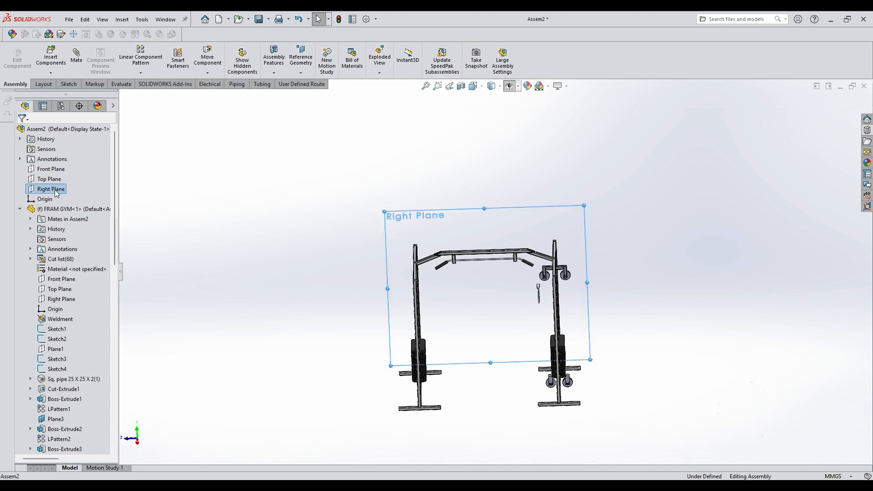
middle_drag(443, 268, 465, 291)
click(53, 179)
click(47, 167)
click(361, 177)
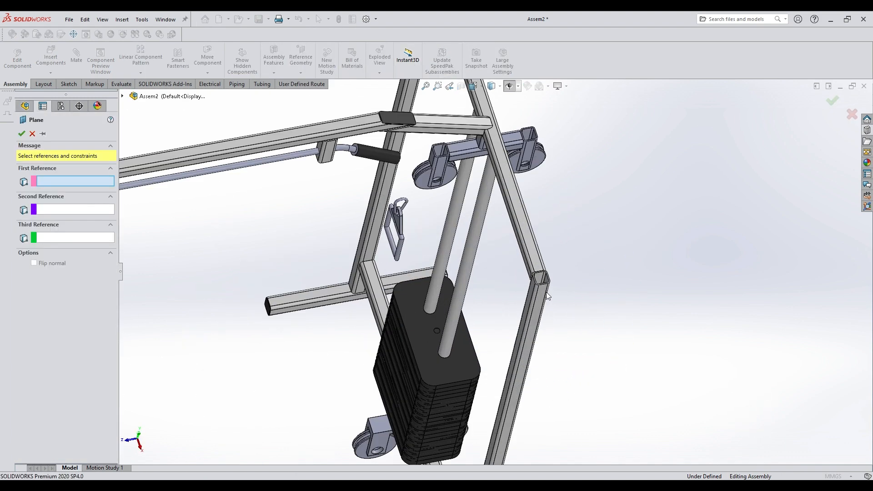
click(541, 309)
middle_drag(541, 309, 380, 292)
click(767, 282)
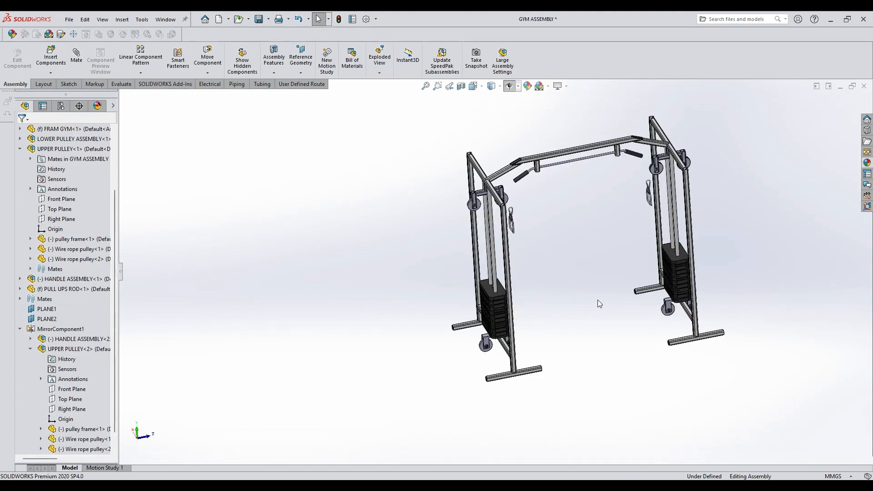
Step: Insert the PLATE PULLY ASSEMBLY and place it beside the guide rods above a plate stack
click(50, 57)
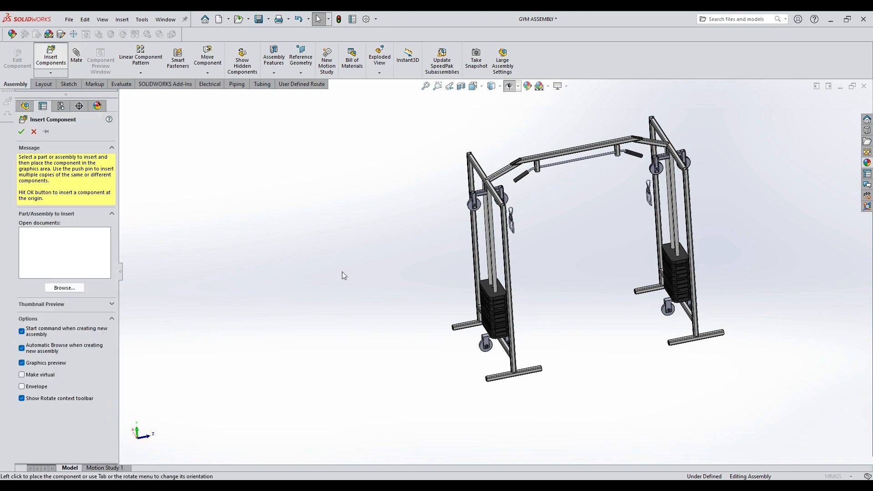
click(709, 468)
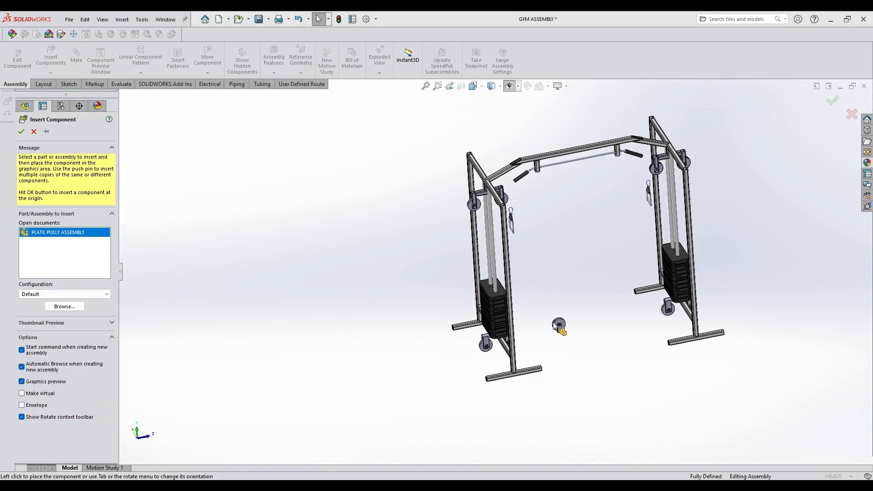
scroll(530, 314, down, 5)
click(451, 220)
scroll(413, 219, down, 6)
middle_drag(536, 227, 500, 231)
drag(524, 293, 620, 296)
Step: Mate the hole in the plate pulley's base concentric with the centre hole in the top weight plate
middle_drag(620, 295, 611, 223)
scroll(588, 298, down, 5)
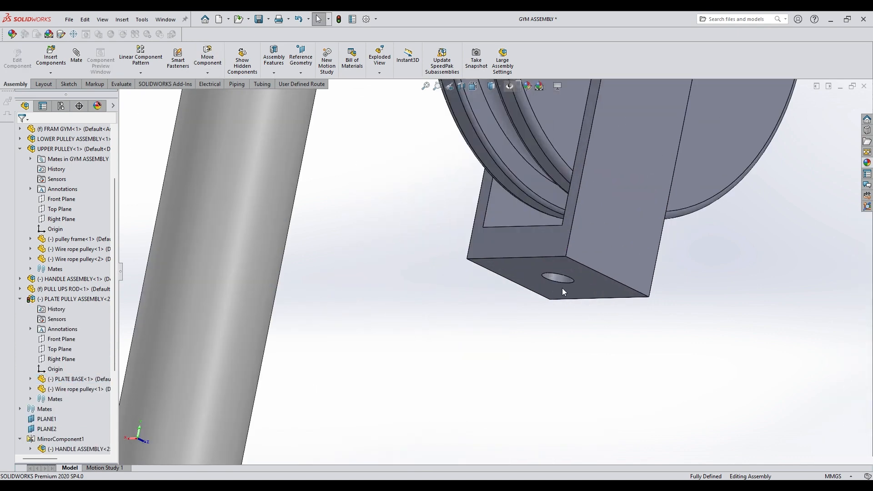
click(559, 279)
scroll(544, 305, up, 7)
middle_drag(386, 327, 334, 459)
scroll(364, 278, down, 6)
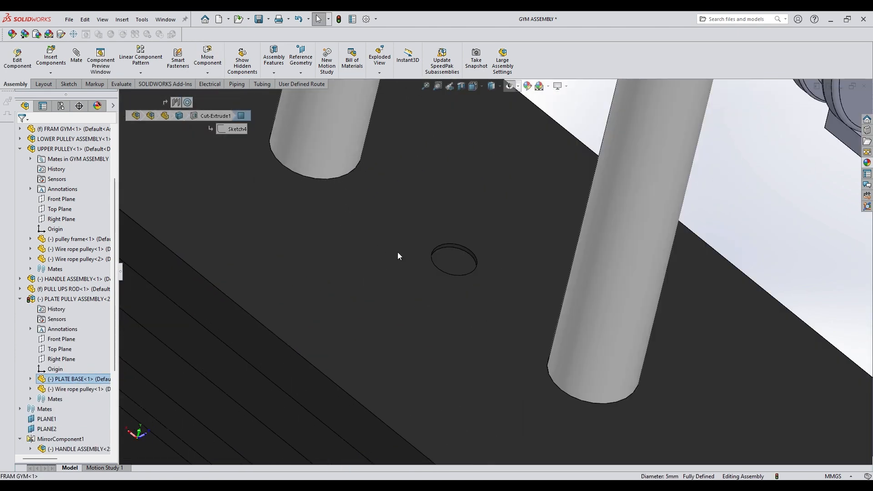
click(457, 250)
scroll(482, 214, up, 8)
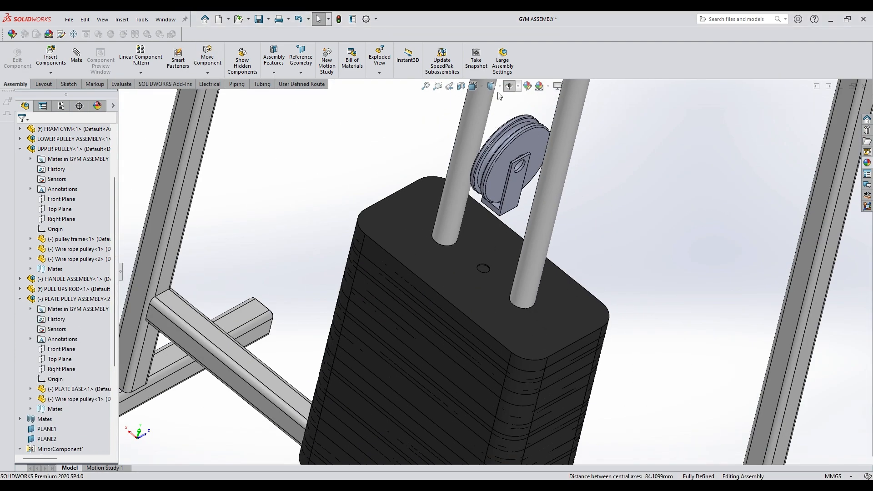
Step: Mate the underside of the plate pulley's base coincident with the top face of the plate stack
scroll(513, 185, down, 5)
click(492, 235)
scroll(528, 266, up, 5)
ctrl+click(549, 252)
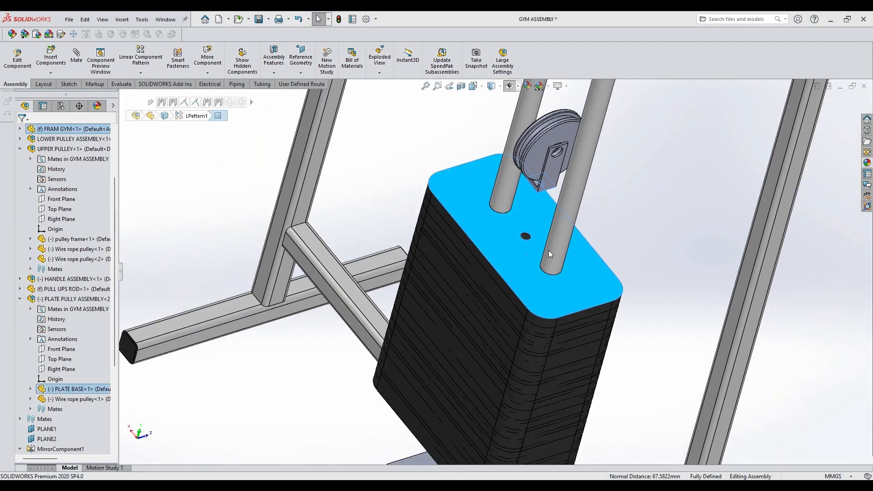
scroll(548, 250, up, 8)
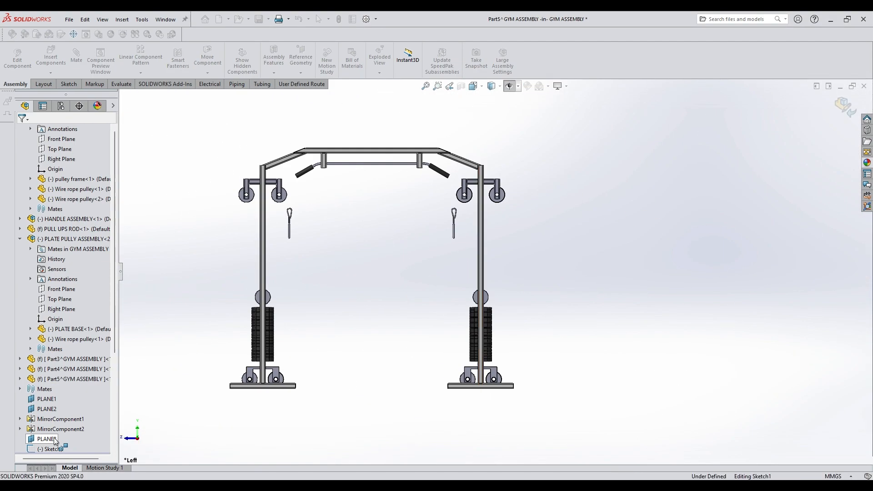
Step: Sketch the rope path from the handle clip up, about 92 mm over the inner upper pulley, down, and about 83 mm under the plate pulley
click(198, 49)
scroll(455, 191, down, 5)
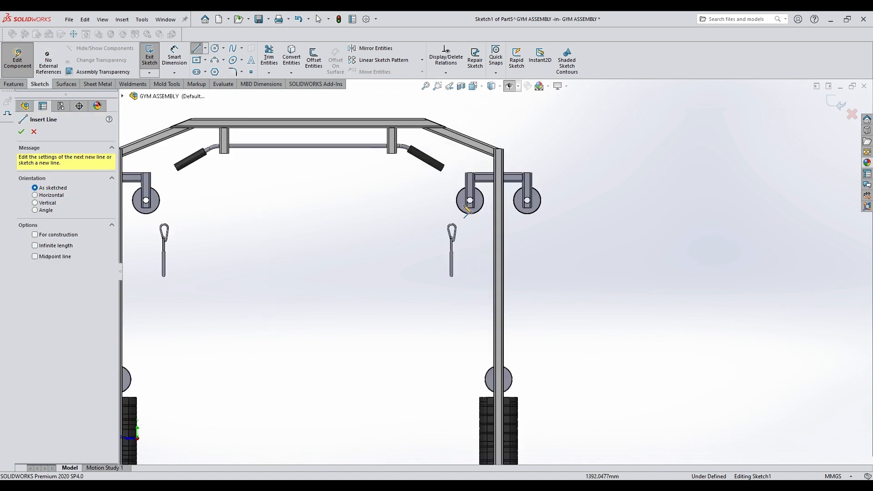
click(451, 239)
click(450, 182)
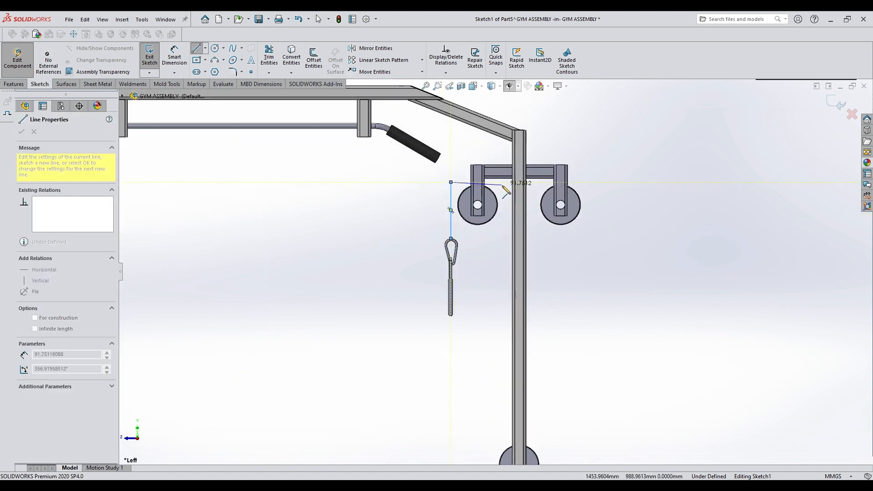
scroll(495, 275, up, 2)
click(498, 393)
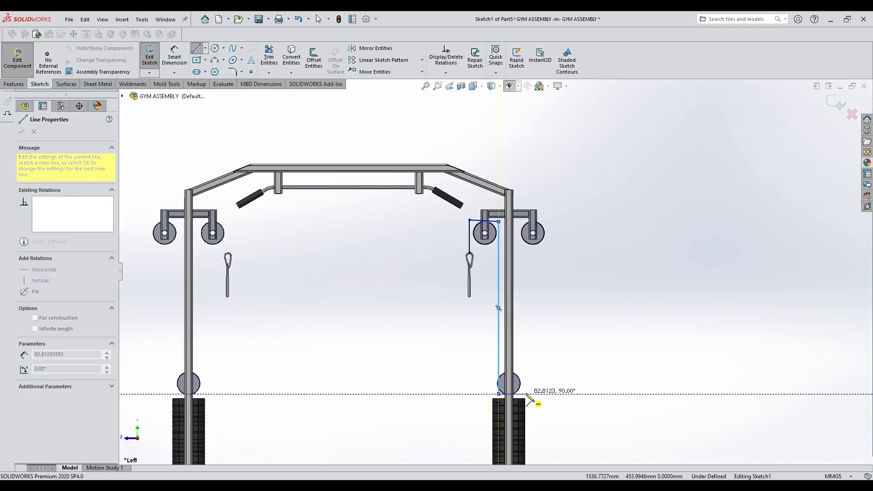
click(525, 394)
Step: Continue the rope path up over the outer upper pulley, down to the base, under the lower pulleys, and back above their frame to the upright
scroll(527, 227, down, 2)
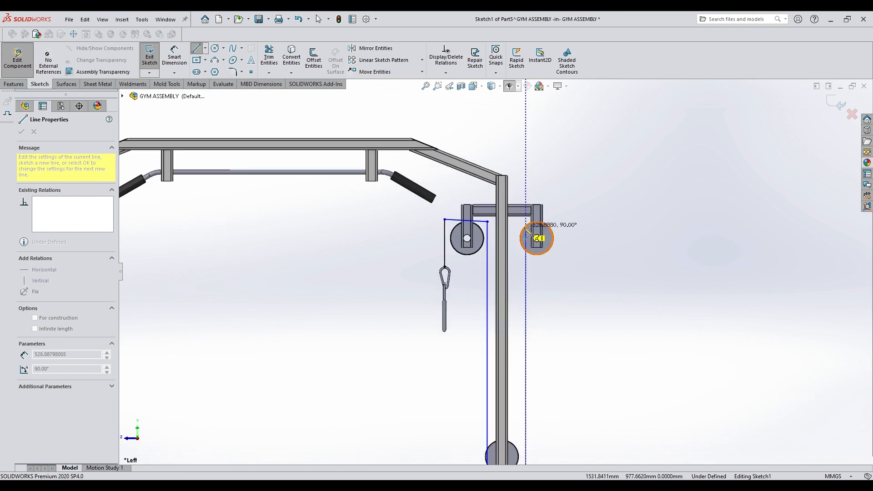
click(558, 222)
scroll(555, 380, up, 3)
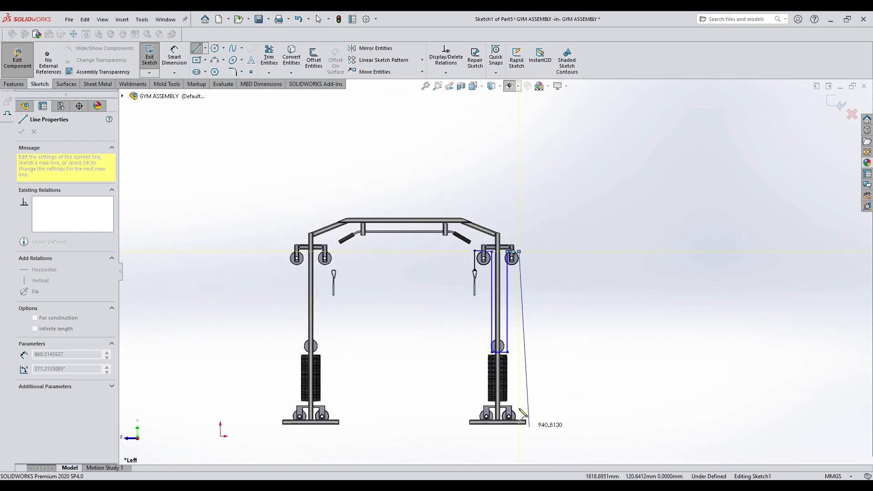
scroll(523, 404, down, 3)
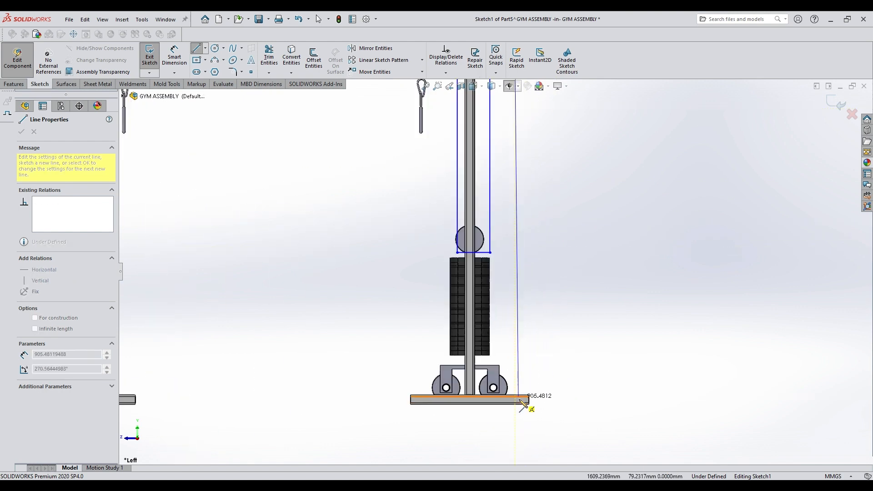
click(427, 397)
click(427, 358)
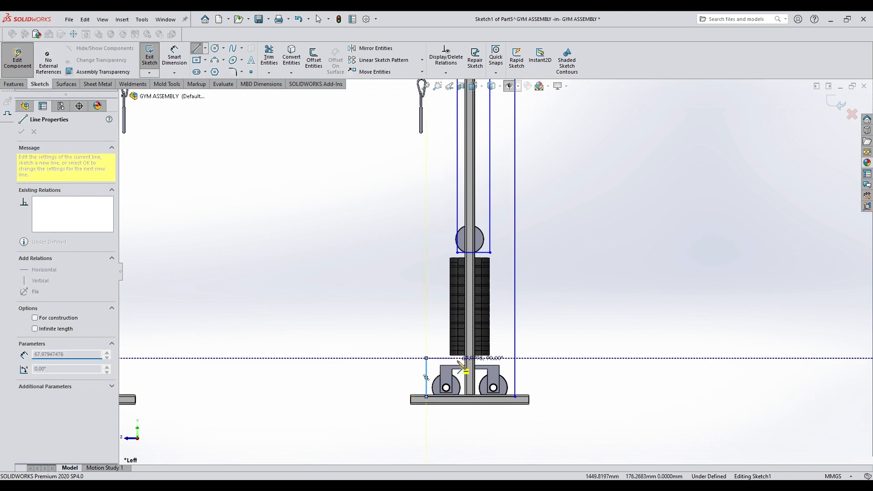
click(469, 359)
key(Escape)
Step: Move the rope line beside the outer upper pulley inward past its rim and make the segment over the inner upper pulley horizontal
scroll(519, 351, up, 3)
scroll(515, 125, down, 6)
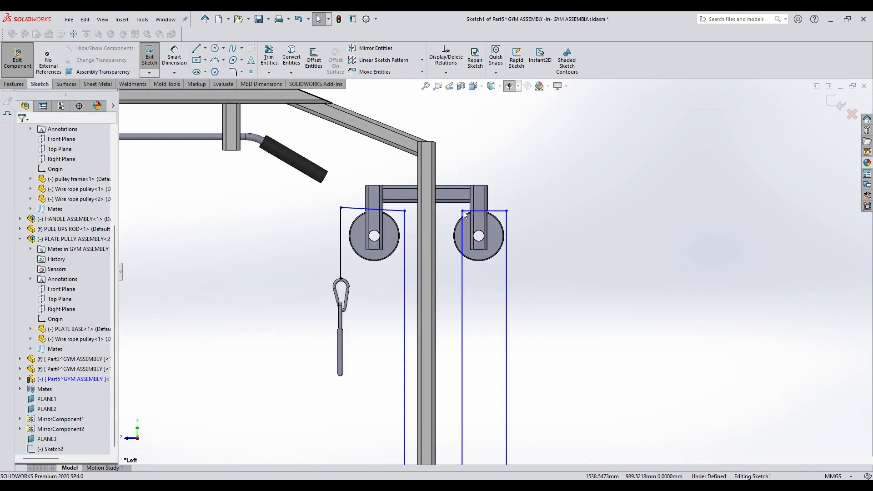
drag(462, 210, 450, 211)
click(393, 211)
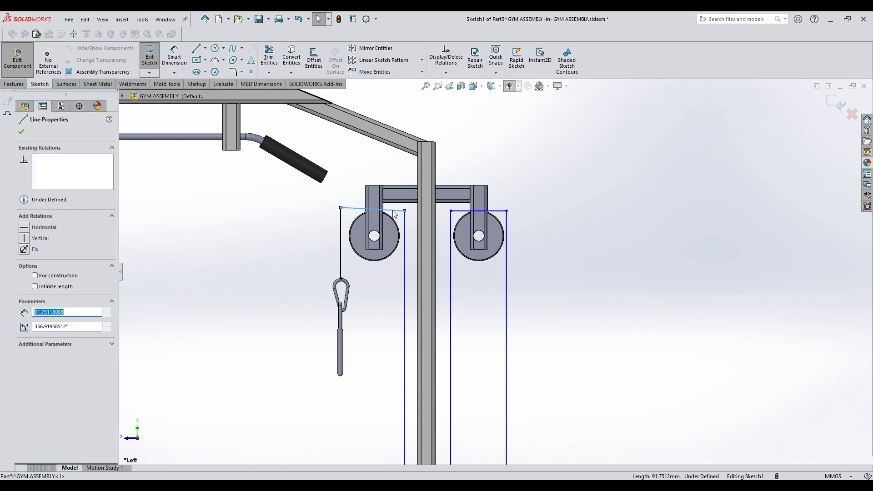
click(262, 223)
Step: Set up 30 mm sketch fillets on the four rope path corners around the two upper pulleys
scroll(457, 372, up, 5)
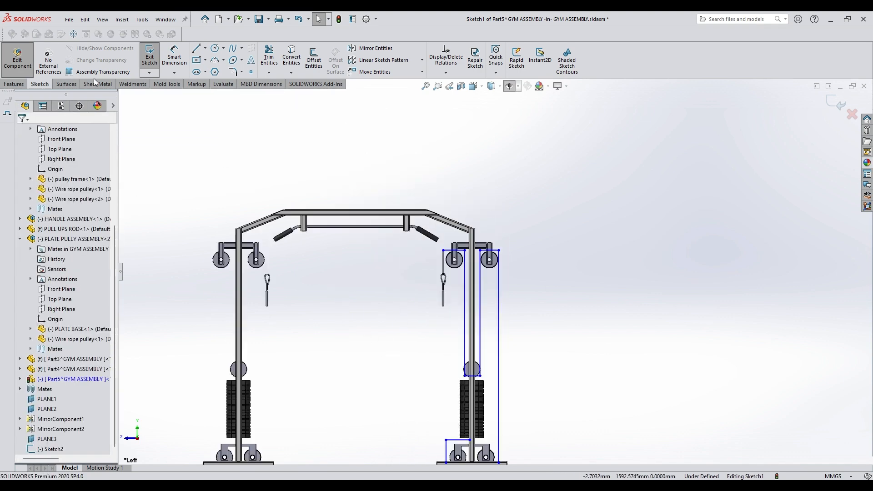
click(233, 73)
scroll(237, 251, up, 4)
click(674, 248)
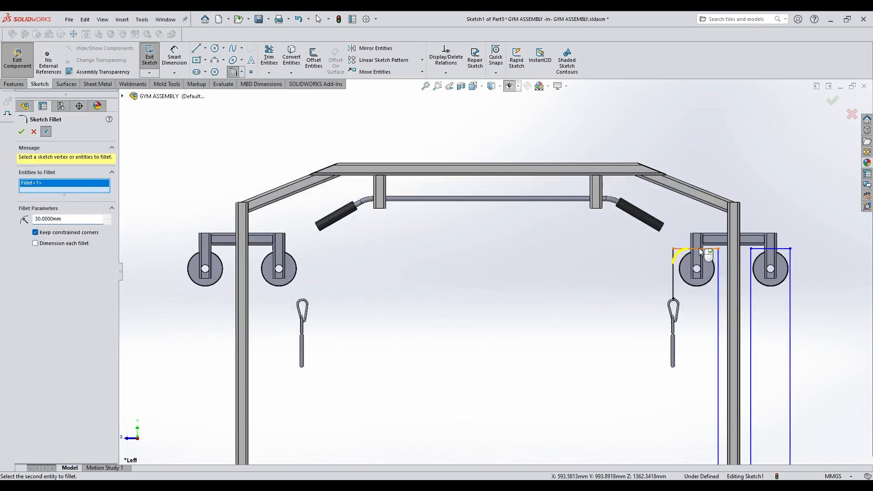
click(718, 249)
click(750, 249)
click(790, 248)
scroll(719, 353, down, 3)
scroll(548, 407, up, 5)
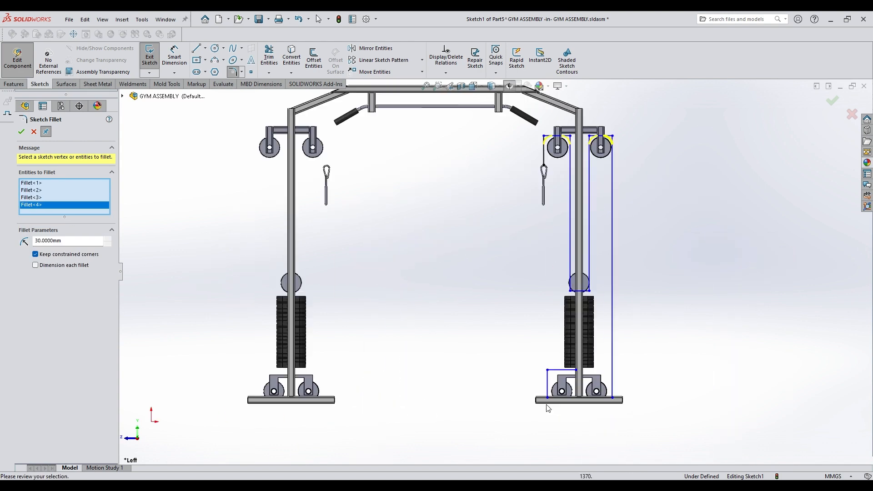
Step: Add the rope path corners around the lower pulleys and under the plate pulley to the 30 mm sketch fillets and apply them
click(535, 345)
click(535, 403)
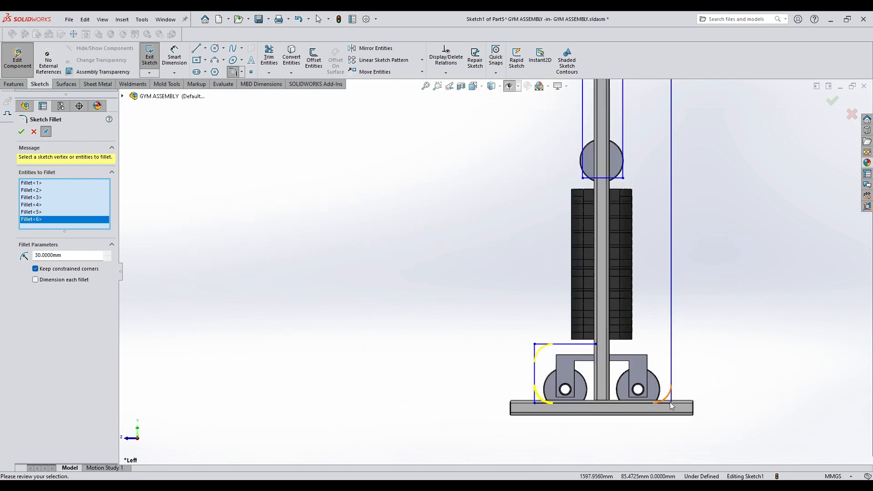
click(671, 405)
scroll(671, 406, down, 3)
scroll(583, 296, up, 4)
click(547, 246)
click(506, 246)
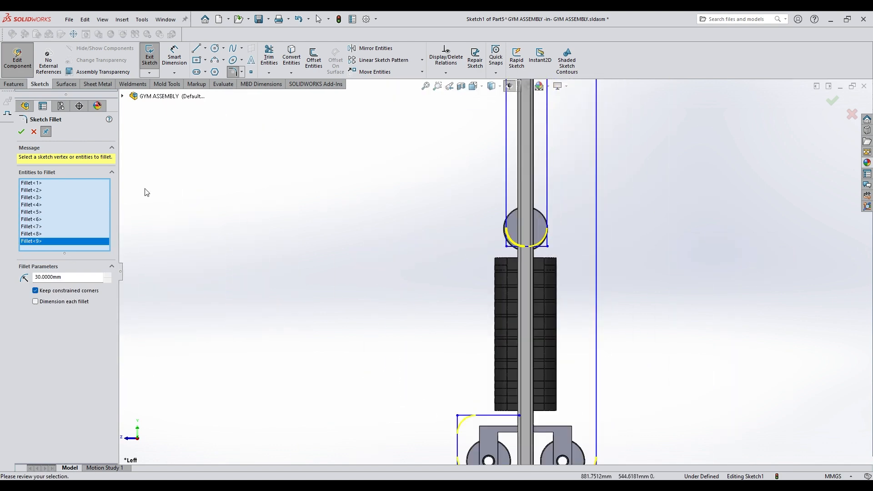
click(21, 132)
scroll(464, 250, down, 4)
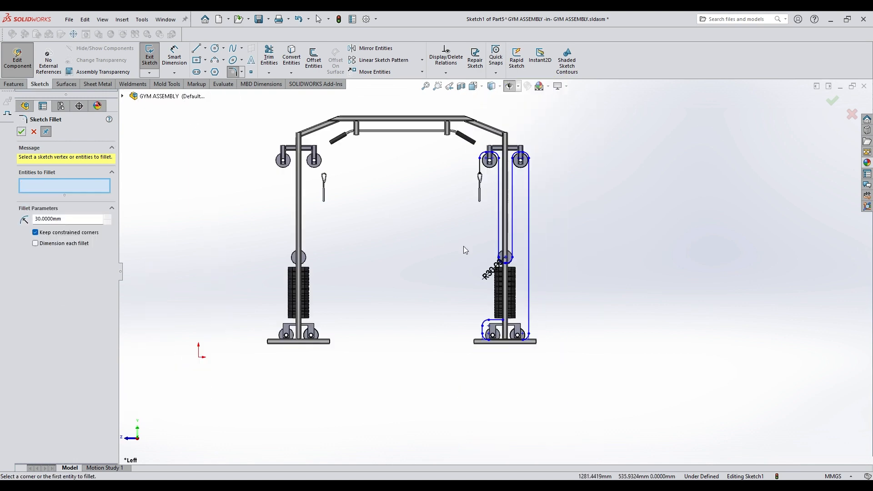
Step: Close the sketch fillet command and leave in-context editing of the rope part without creating a sweep
click(21, 132)
click(14, 84)
click(221, 49)
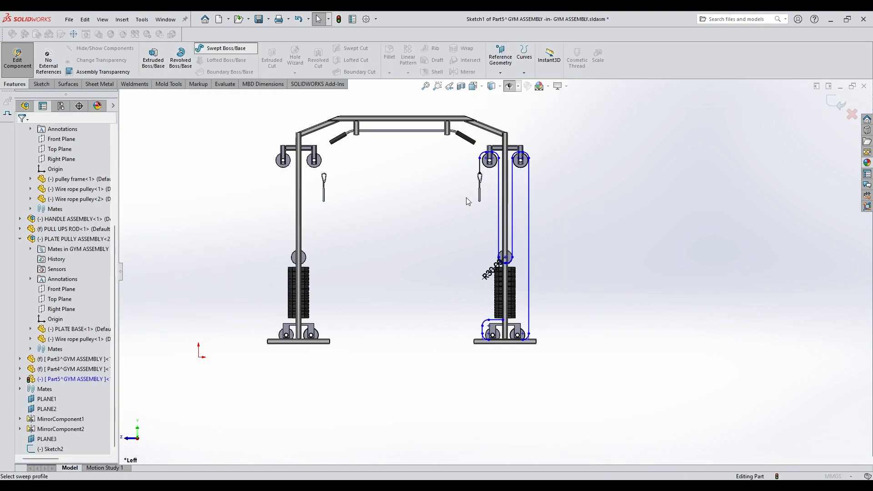
scroll(527, 203, up, 3)
click(34, 132)
click(17, 57)
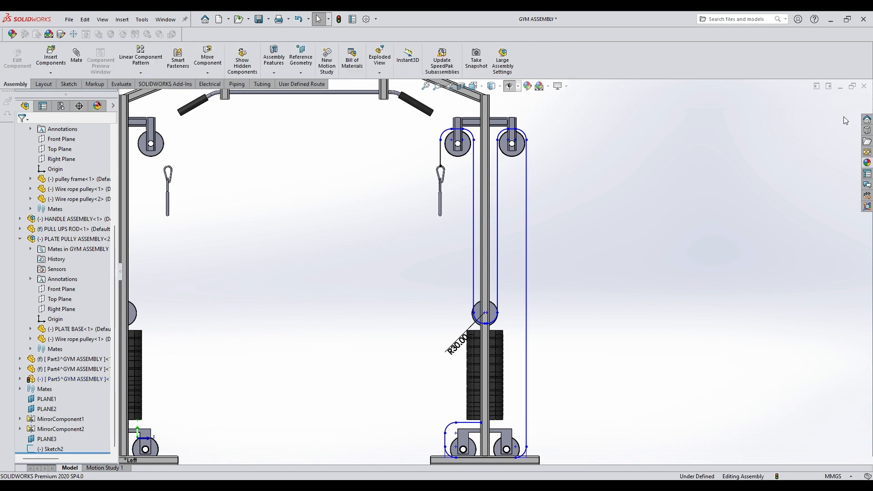
Step: Open the wire rope part in its own window and show its path sketch in the front view
scroll(512, 281, down, 3)
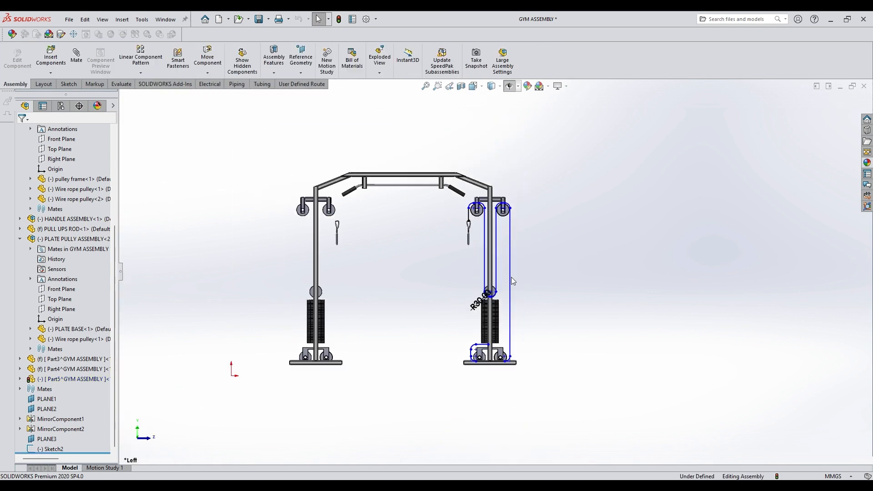
click(66, 380)
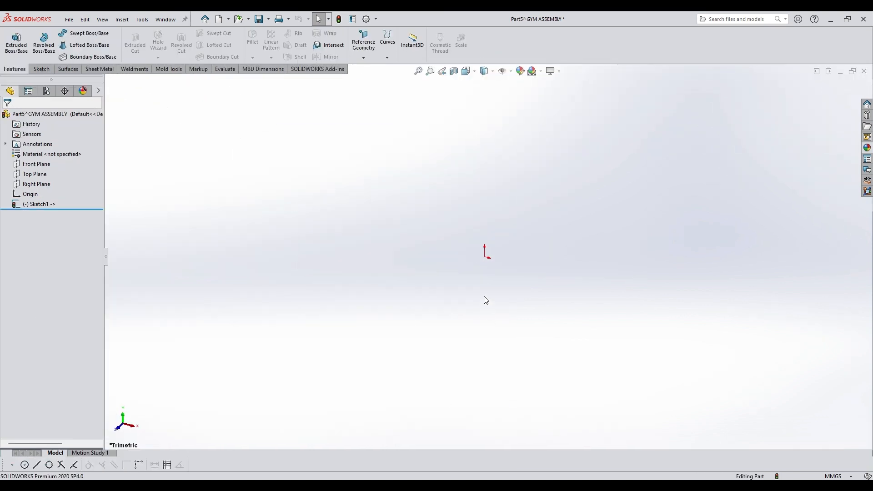
click(422, 75)
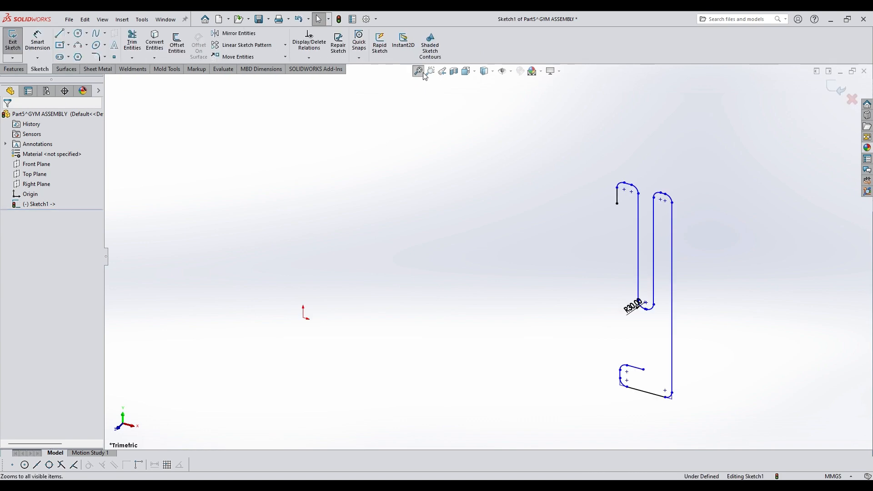
middle_drag(691, 289, 701, 272)
key(space)
click(357, 353)
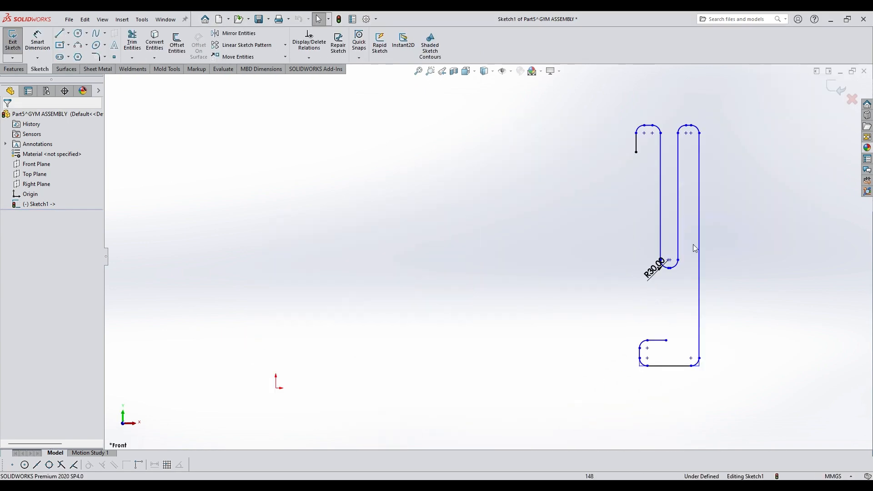
Step: Sweep a 10 mm diameter circular profile along the rope path sketch
click(12, 71)
click(89, 34)
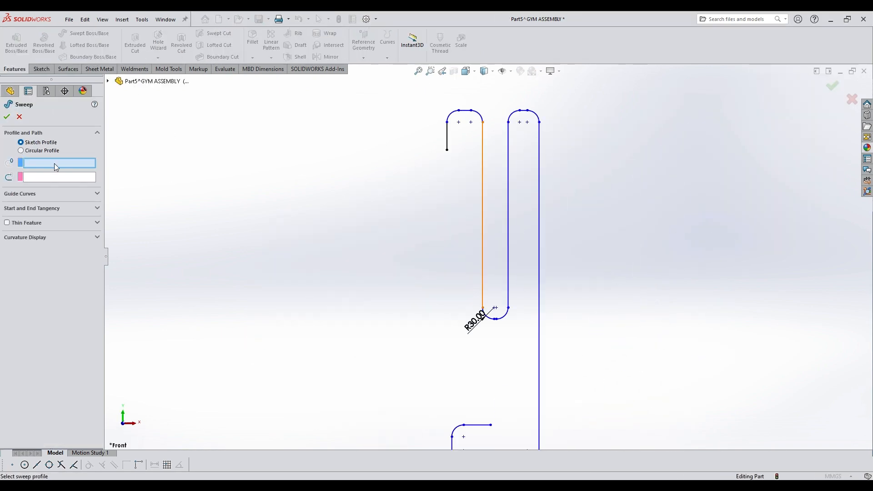
click(538, 226)
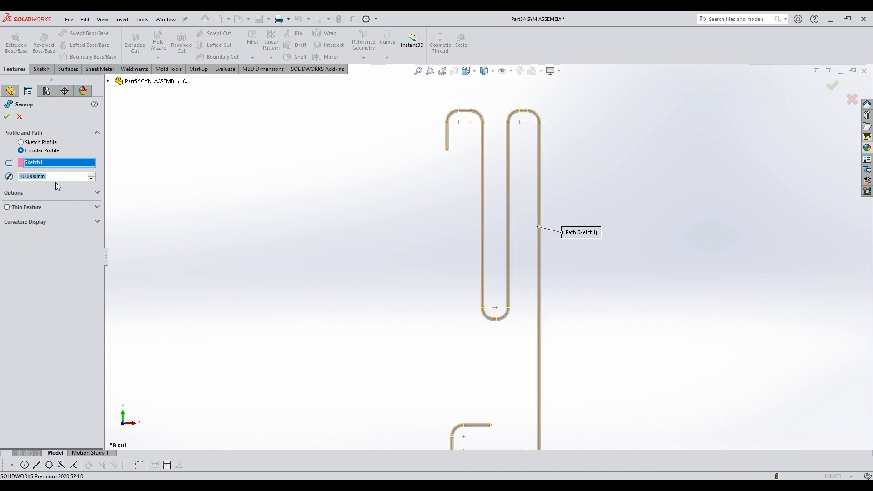
key(Return)
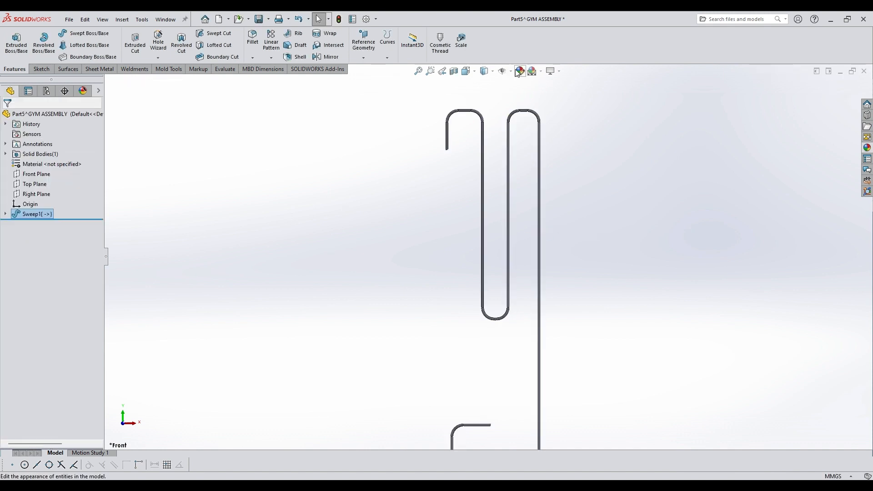
Step: Color the rope sweep dark green with RGB 0, 87, 12, and save and close the part
click(44, 352)
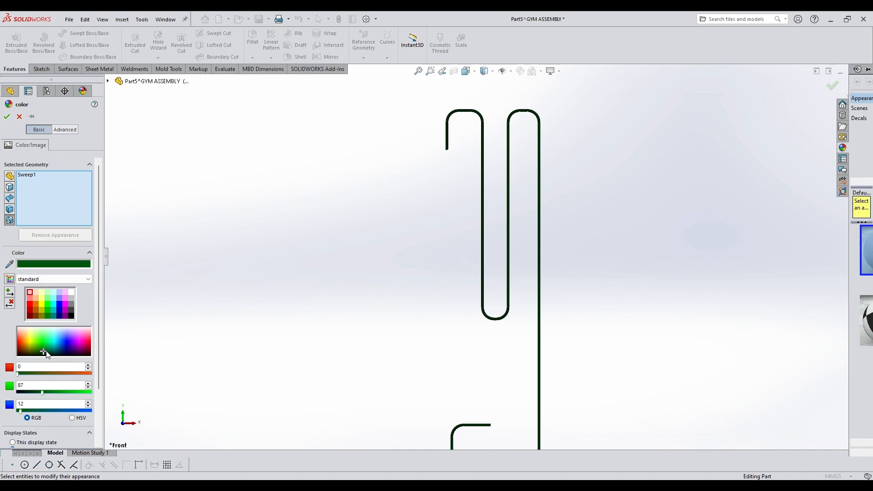
click(7, 117)
scroll(511, 242, up, 1)
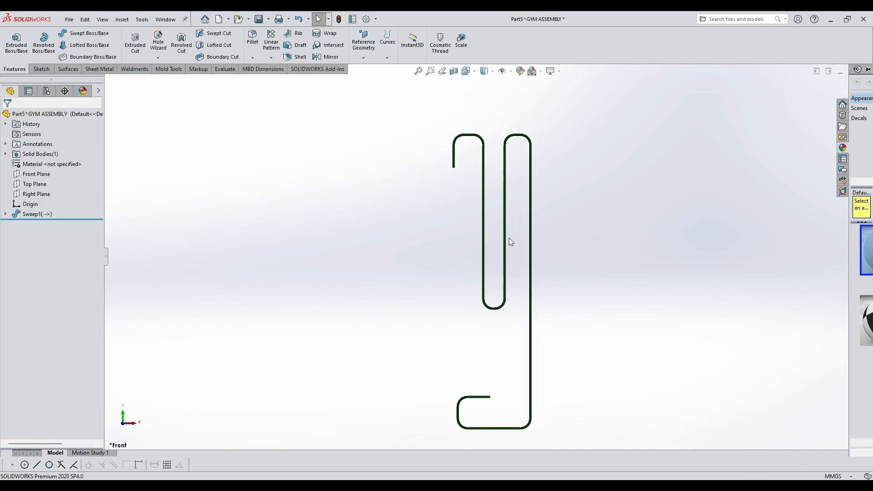
scroll(510, 242, up, 1)
click(255, 21)
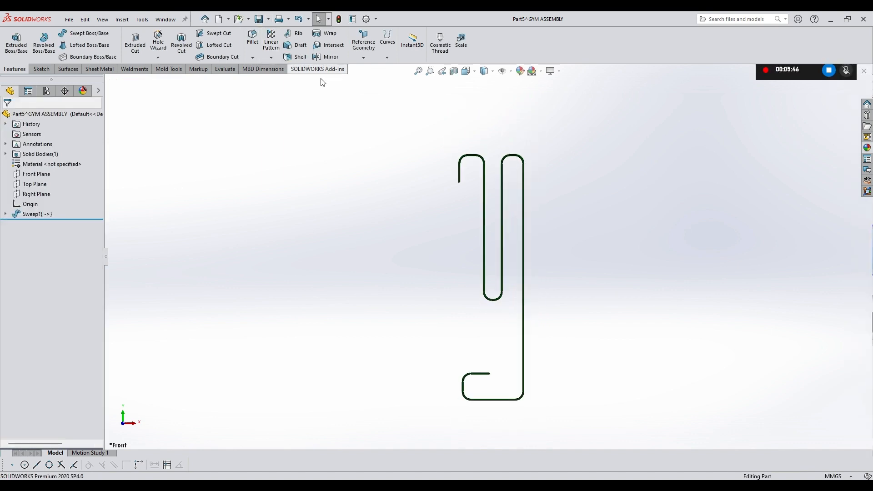
click(863, 71)
Step: Mirror the plate pulley assembly and the wire rope part about PLANE1 to the opposite side of the gym frame
scroll(541, 323, down, 3)
middle_drag(536, 318, 518, 355)
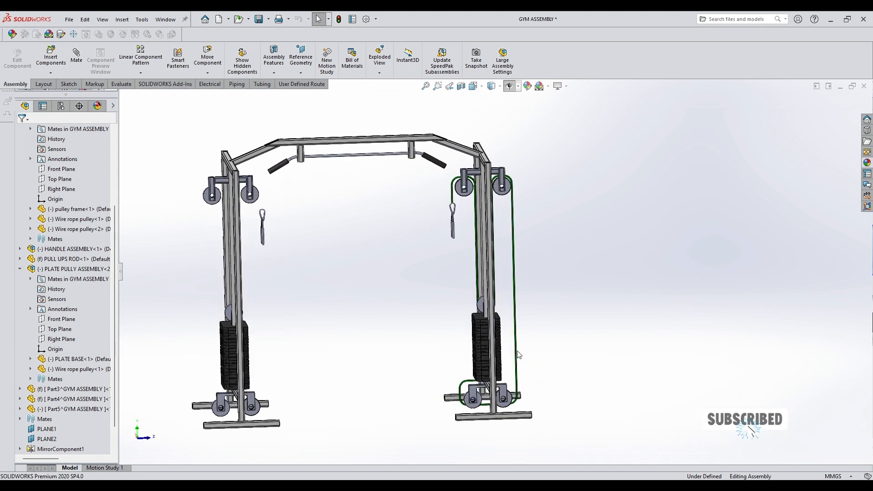
click(39, 429)
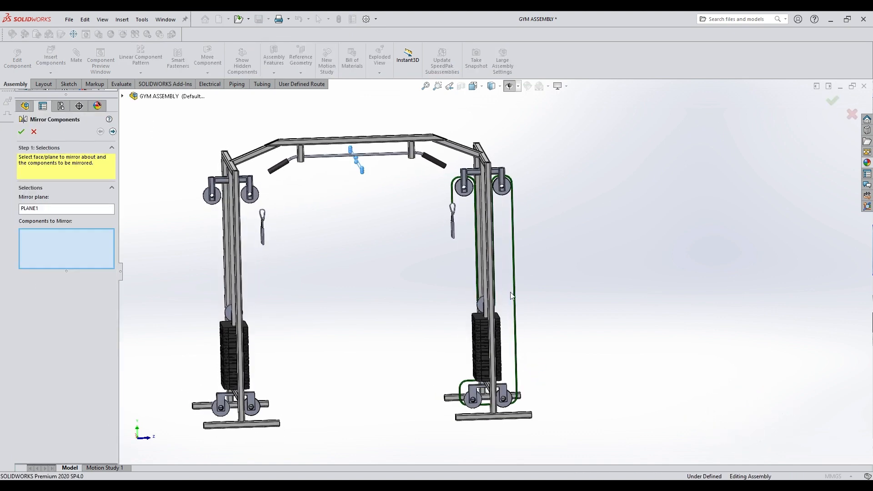
scroll(511, 295, down, 5)
click(499, 294)
click(548, 273)
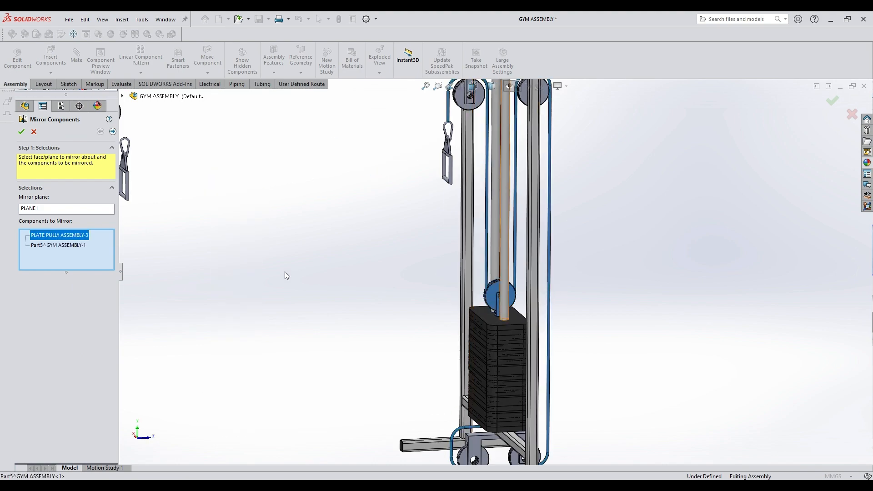
click(21, 132)
Step: Inspect the gym assembly from several angles, including the rope routing around the upper and lower pulleys on both sides
middle_drag(429, 247, 423, 296)
key(space)
click(366, 292)
scroll(534, 335, down, 1)
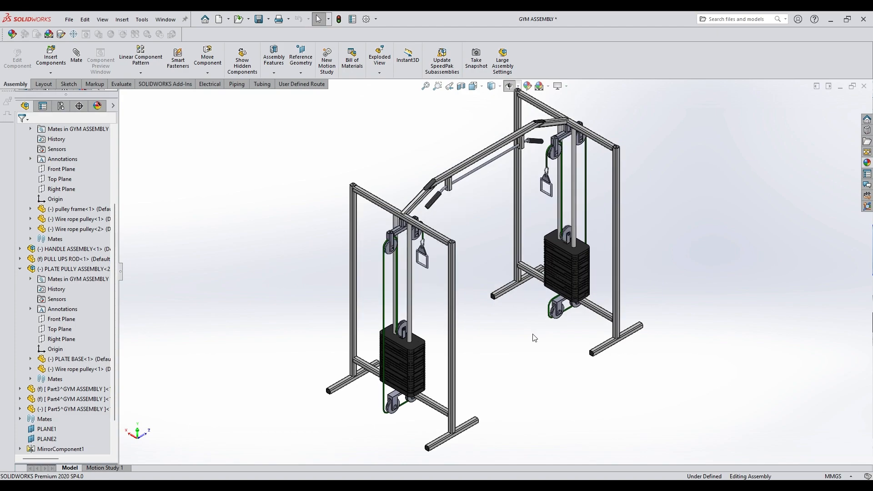
middle_drag(533, 334, 387, 320)
key(space)
click(321, 302)
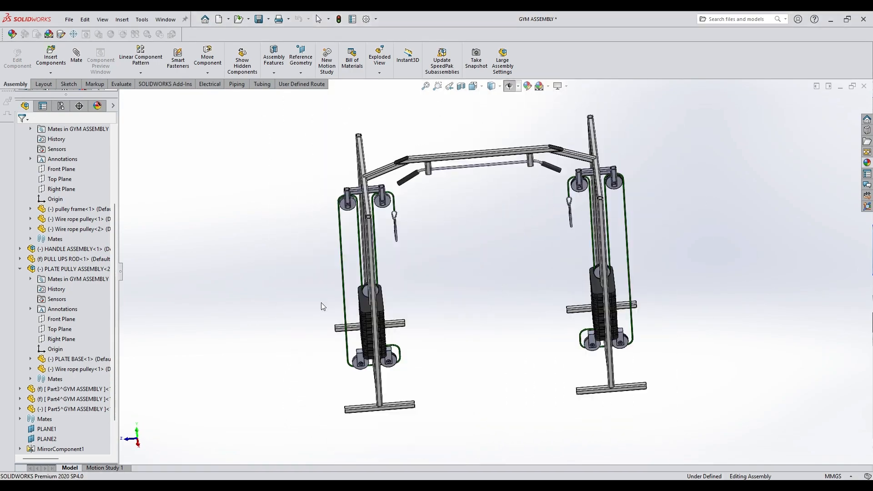
scroll(414, 375, down, 6)
scroll(494, 276, up, 4)
scroll(494, 146, down, 5)
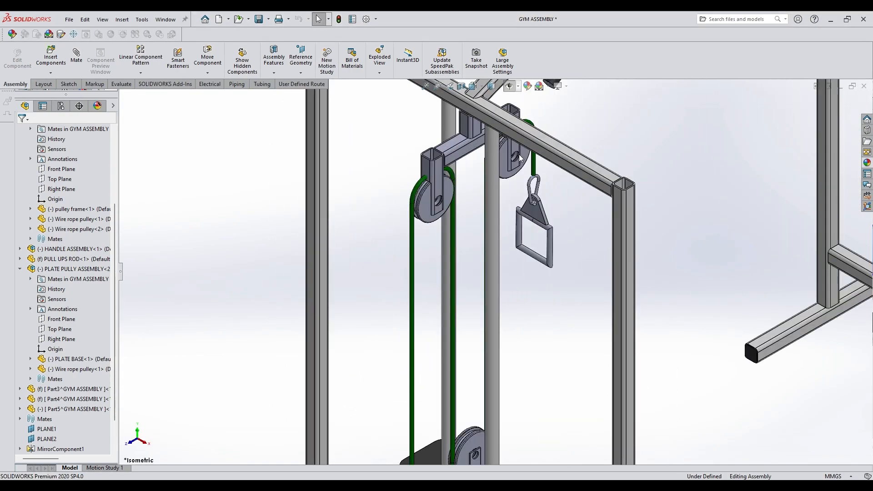
scroll(514, 245, up, 6)
scroll(597, 128, down, 3)
scroll(596, 127, up, 6)
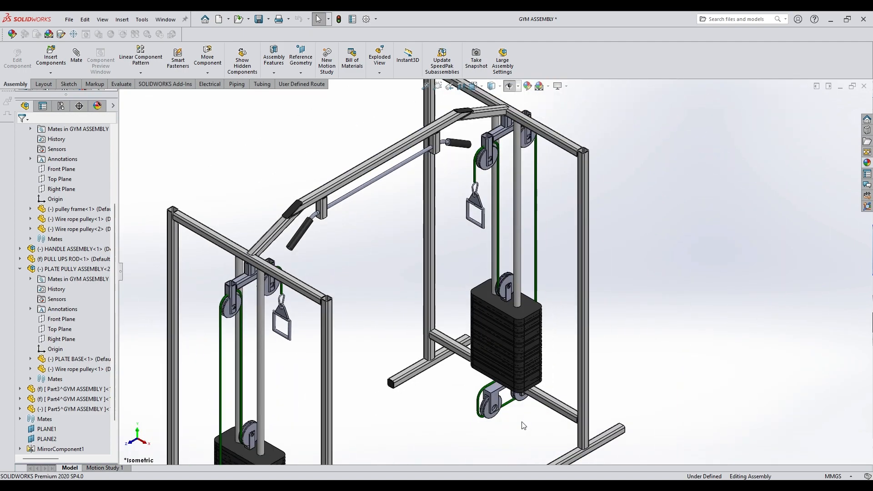